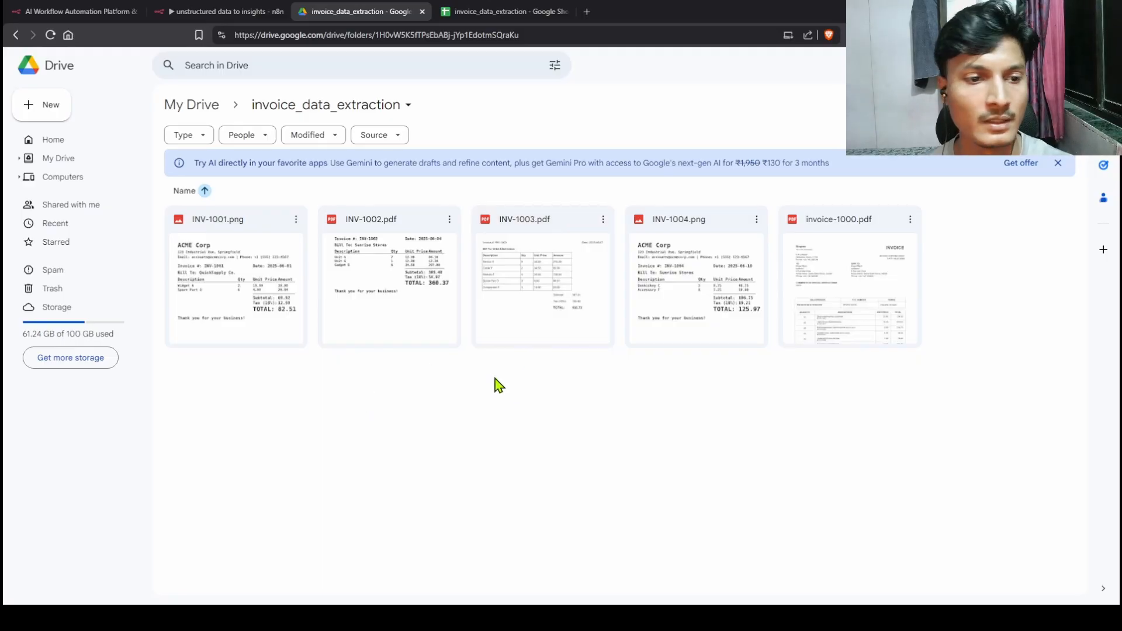
Step: Preview and close the INV-1002 and INV-1004 invoices in the Drive folder
{"action": "double_click", "coordinate": [416, 296]}
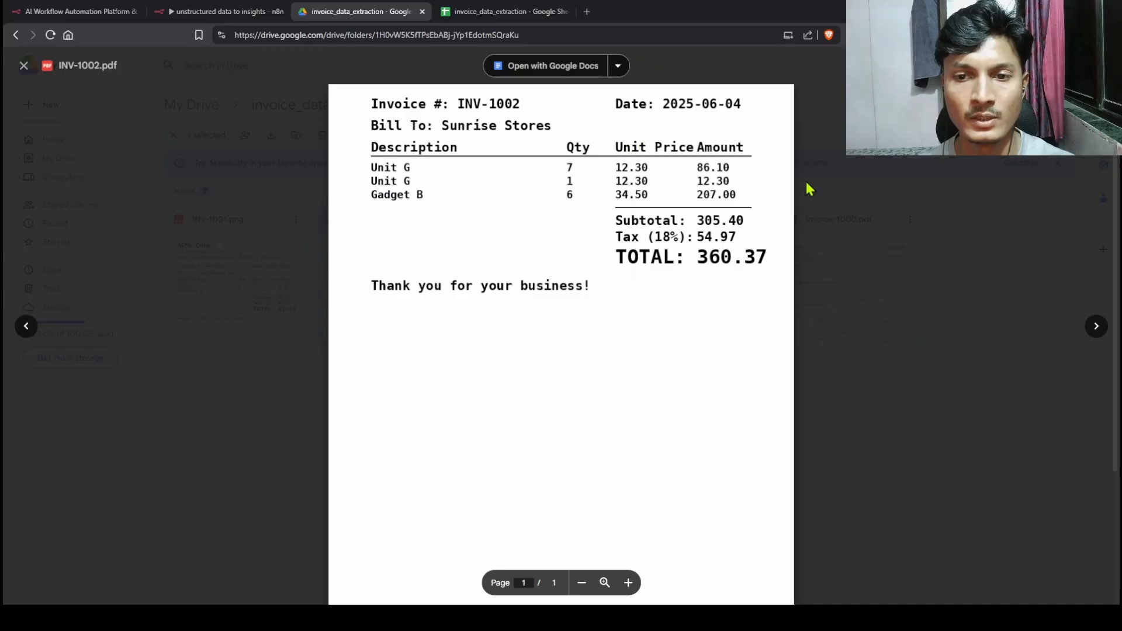
{"action": "left_click", "coordinate": [873, 205]}
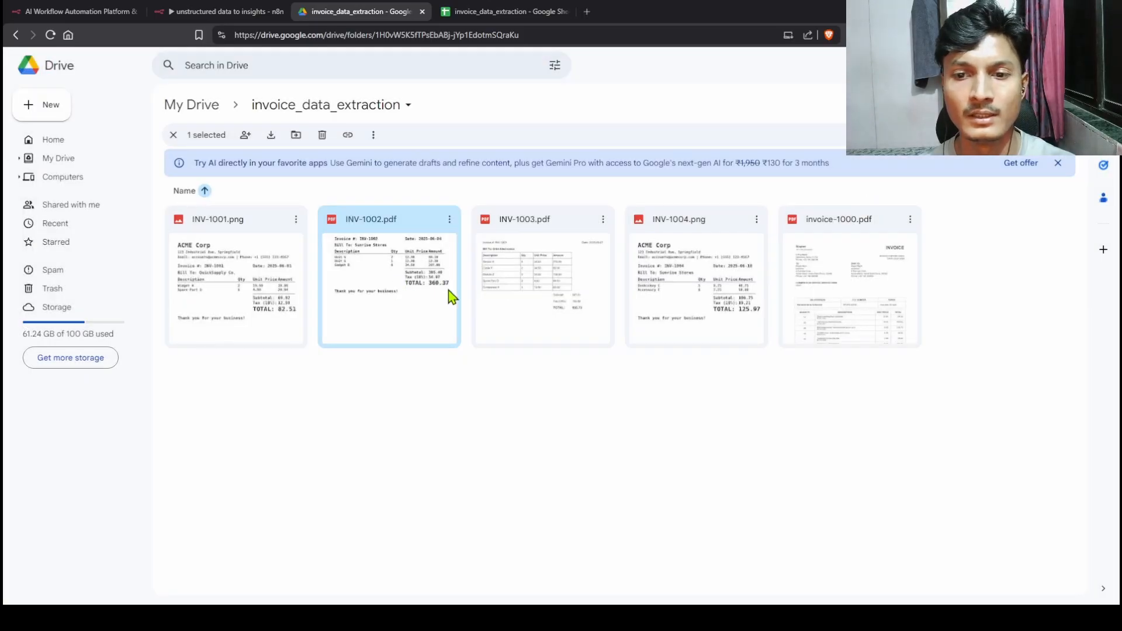
{"action": "double_click", "coordinate": [714, 304]}
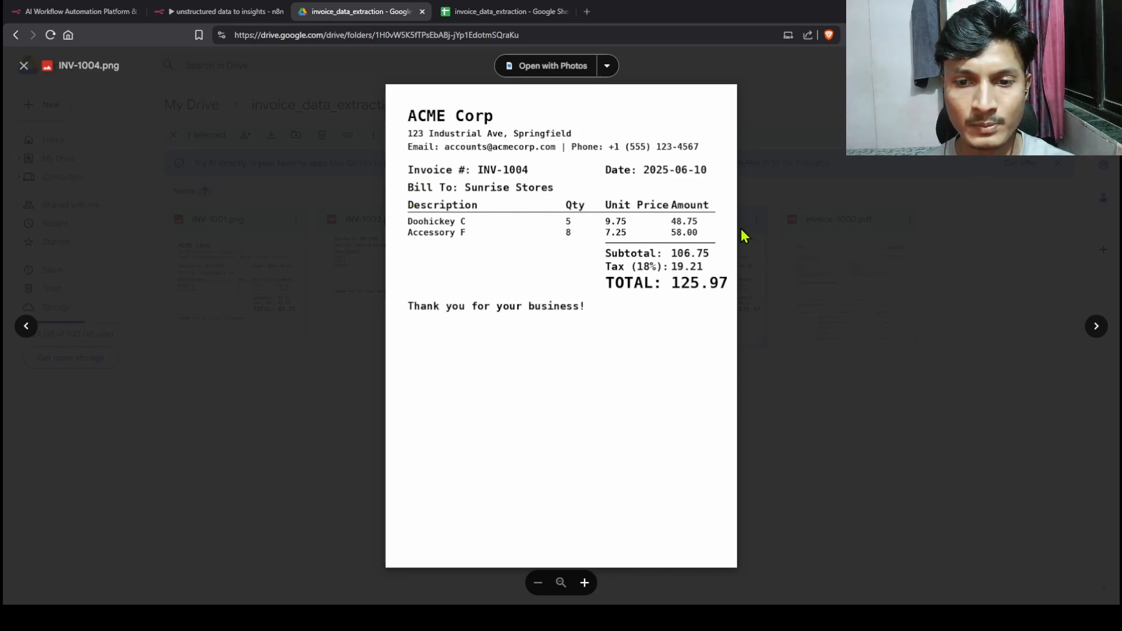
{"action": "left_click", "coordinate": [850, 345]}
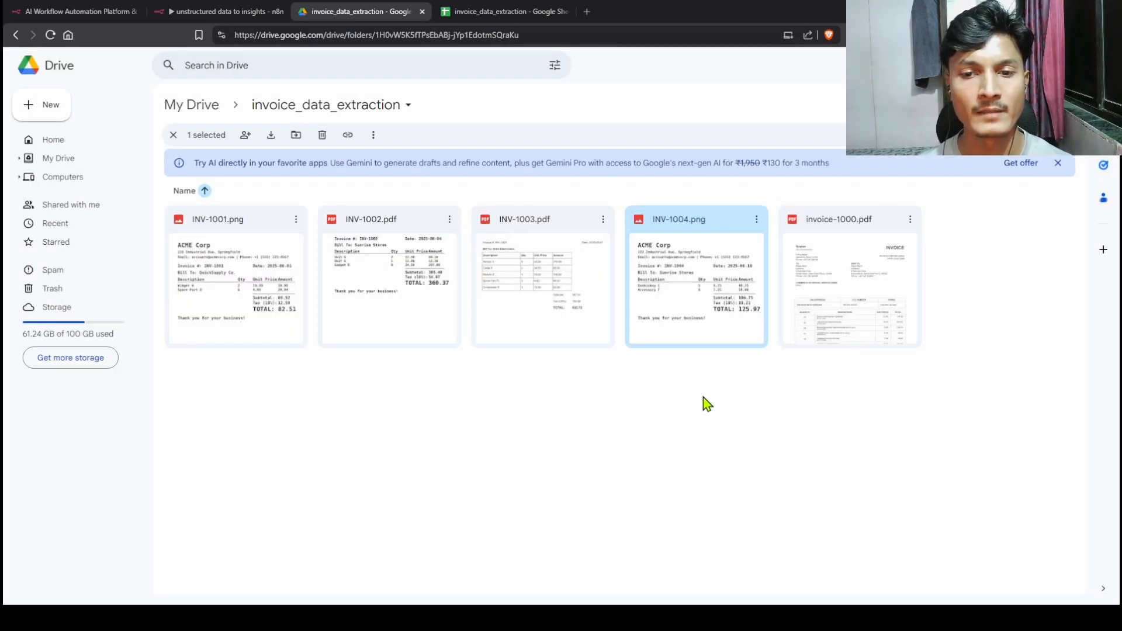
Step: Preview INV-1003, then switch to the invoice_data_extraction spreadsheet
{"action": "double_click", "coordinate": [619, 284]}
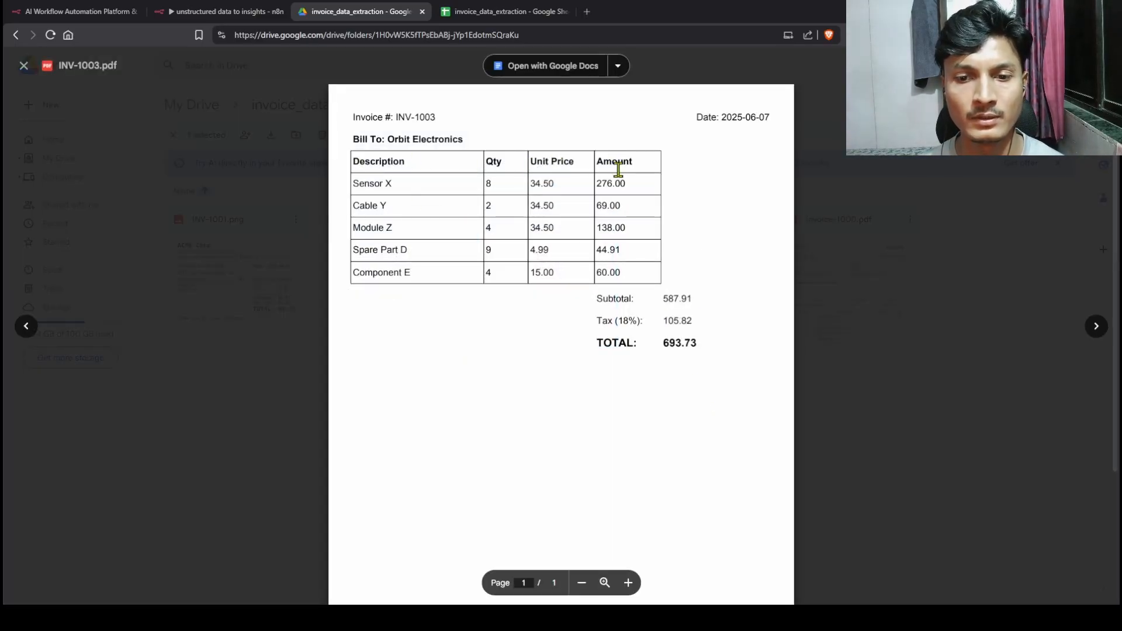
{"action": "left_click", "coordinate": [493, 14]}
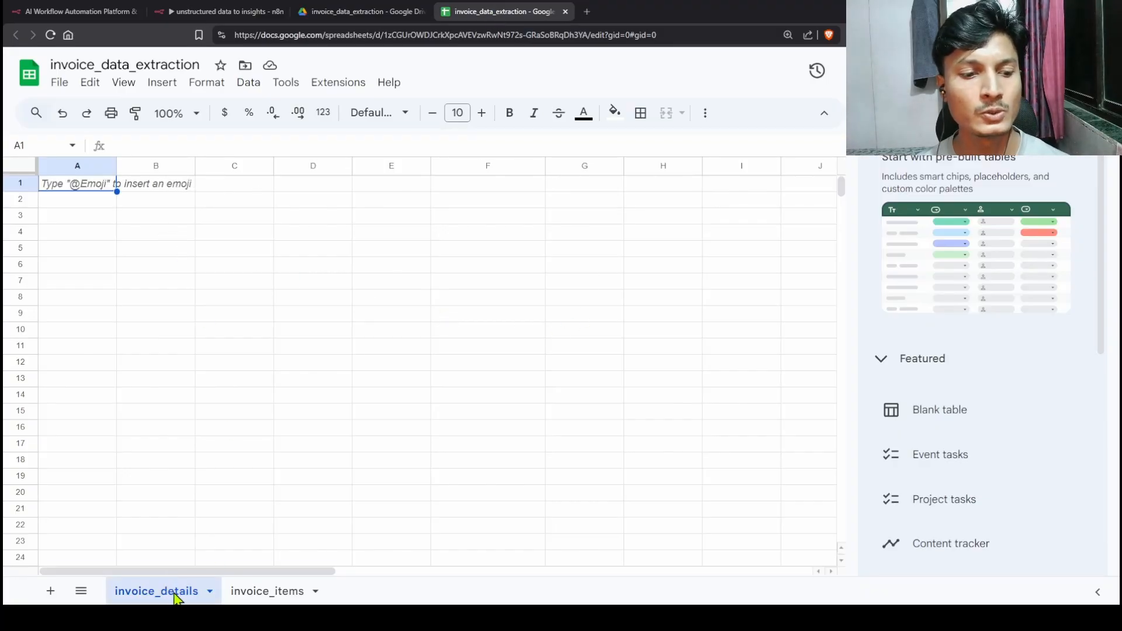
Step: Compare the invoice_items and invoice_details sheets with the INV-1003 invoice's Description column
{"action": "left_click", "coordinate": [288, 594]}
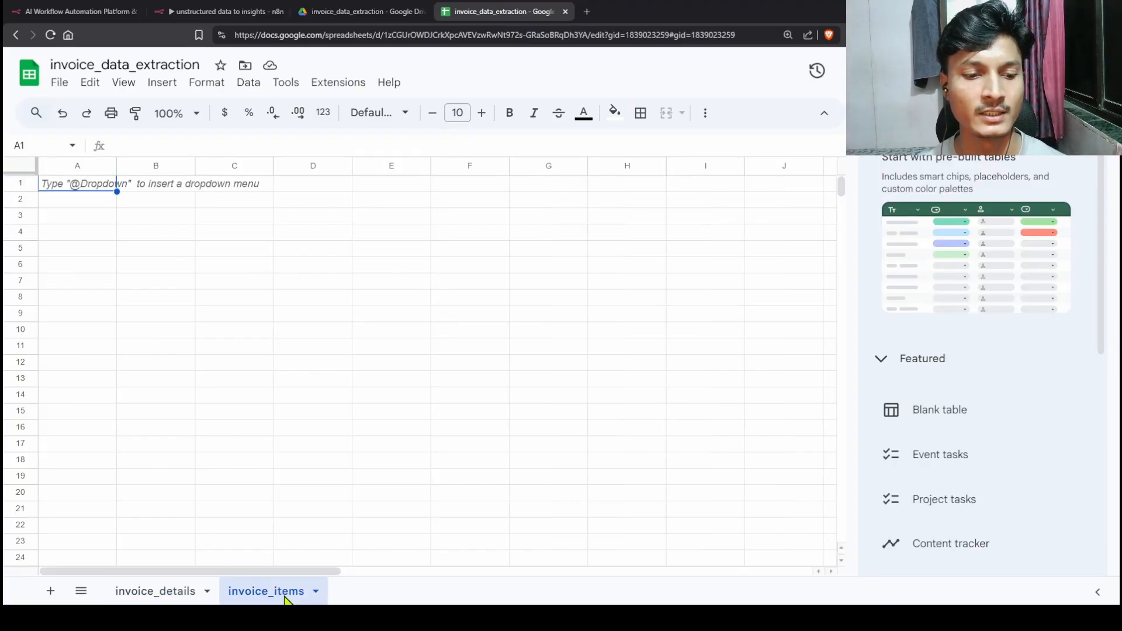
{"action": "left_click", "coordinate": [188, 594]}
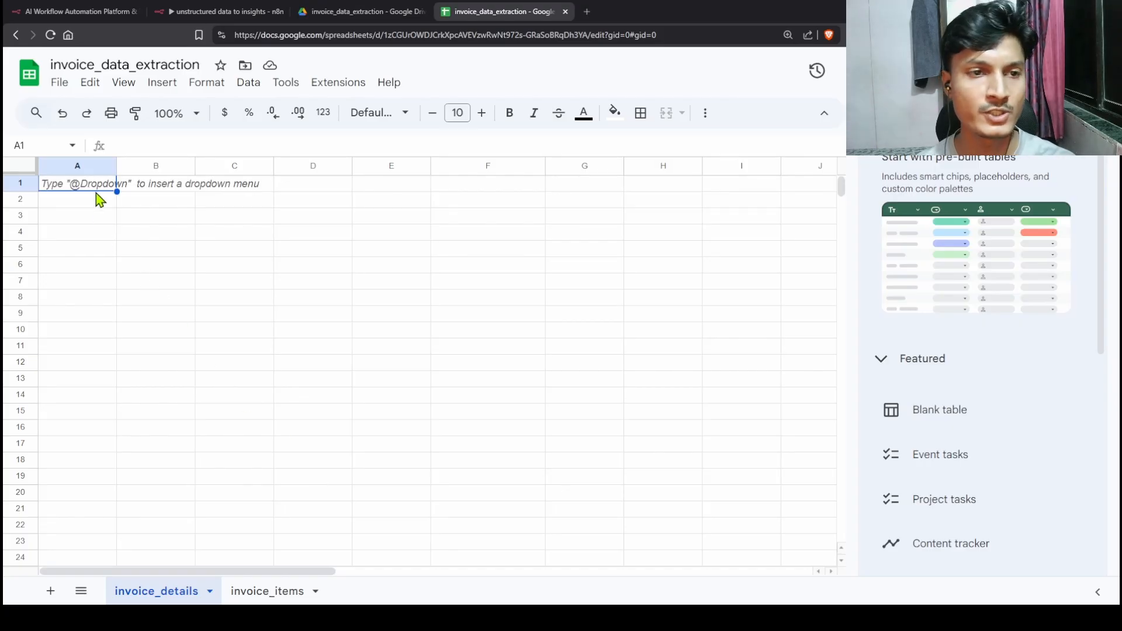
{"action": "left_click", "coordinate": [293, 593]}
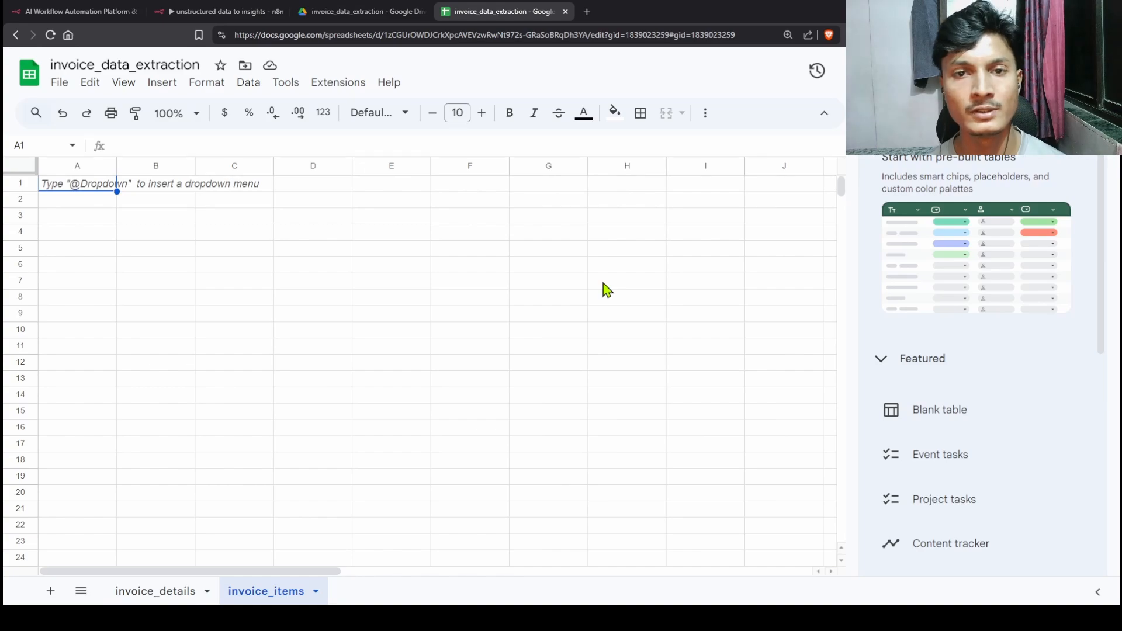
{"action": "left_click", "coordinate": [374, 11]}
{"action": "left_click_drag", "start_coordinate": [353, 162], "coordinate": [407, 162]}
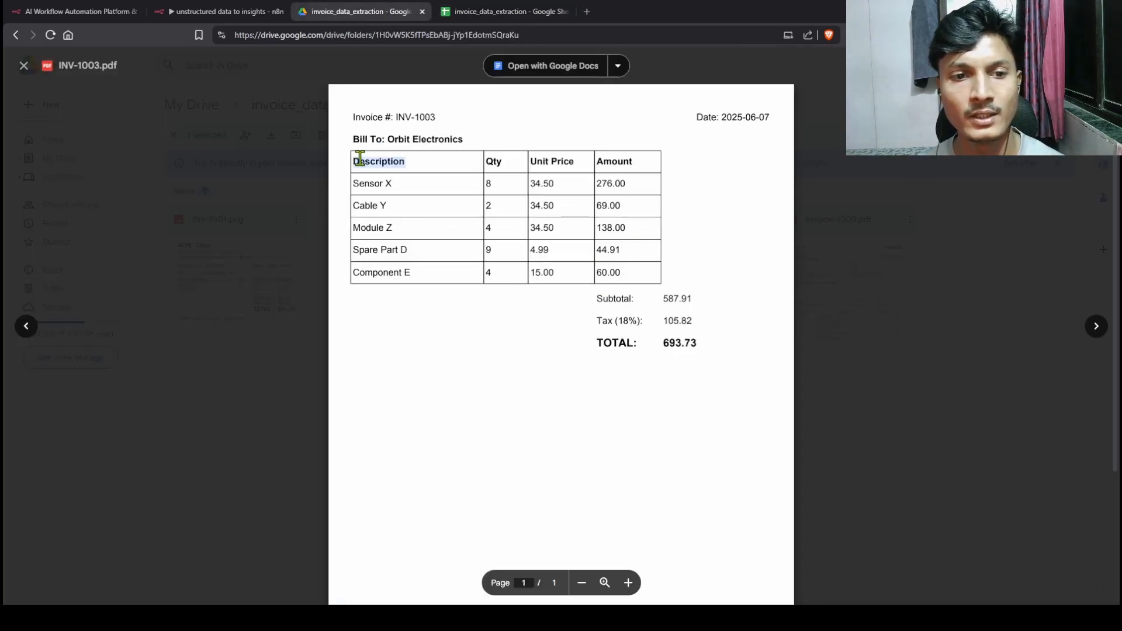
{"action": "left_click", "coordinate": [485, 11]}
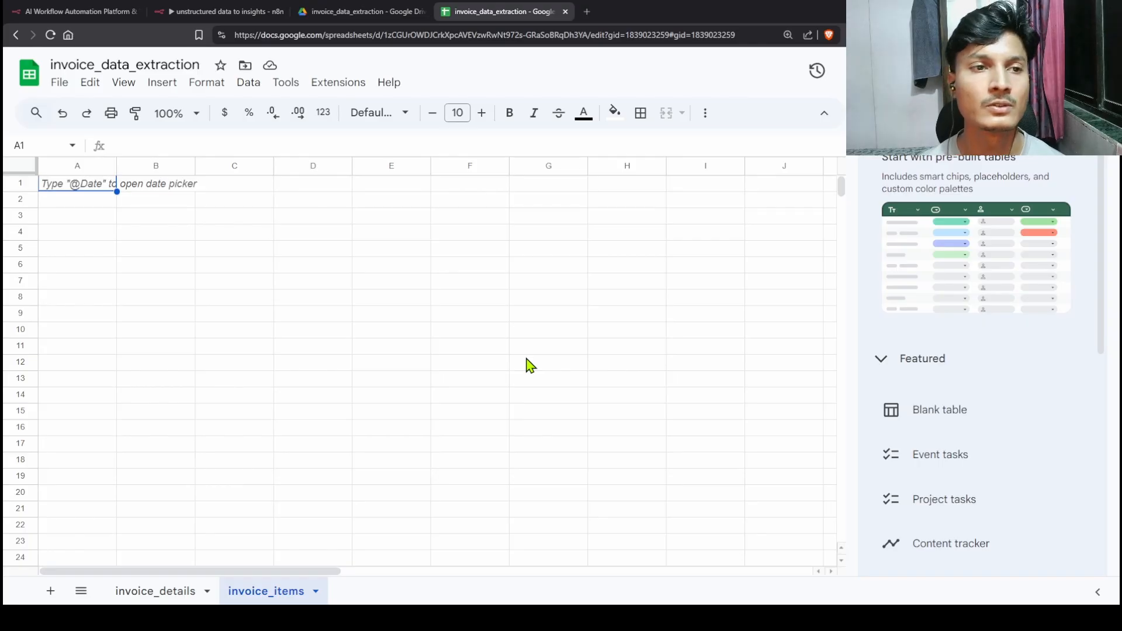
Step: Glance at the n8n workflow, close the INV-1003 preview, and return to the invoice_details sheet
{"action": "left_click", "coordinate": [223, 12]}
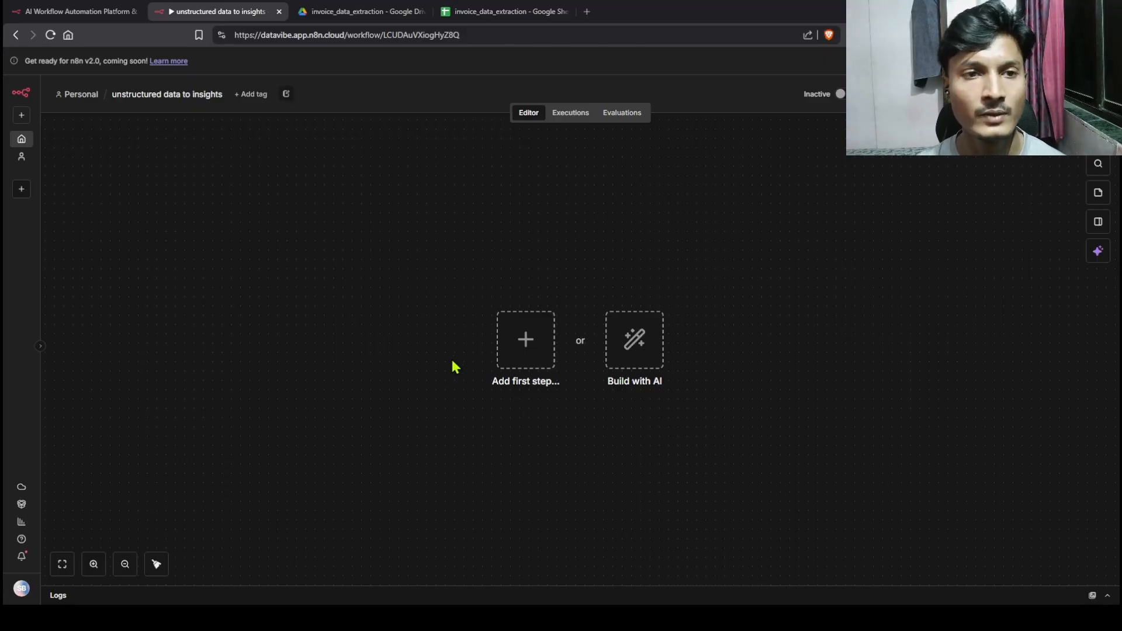
{"action": "left_click", "coordinate": [361, 15]}
{"action": "left_click", "coordinate": [249, 302]}
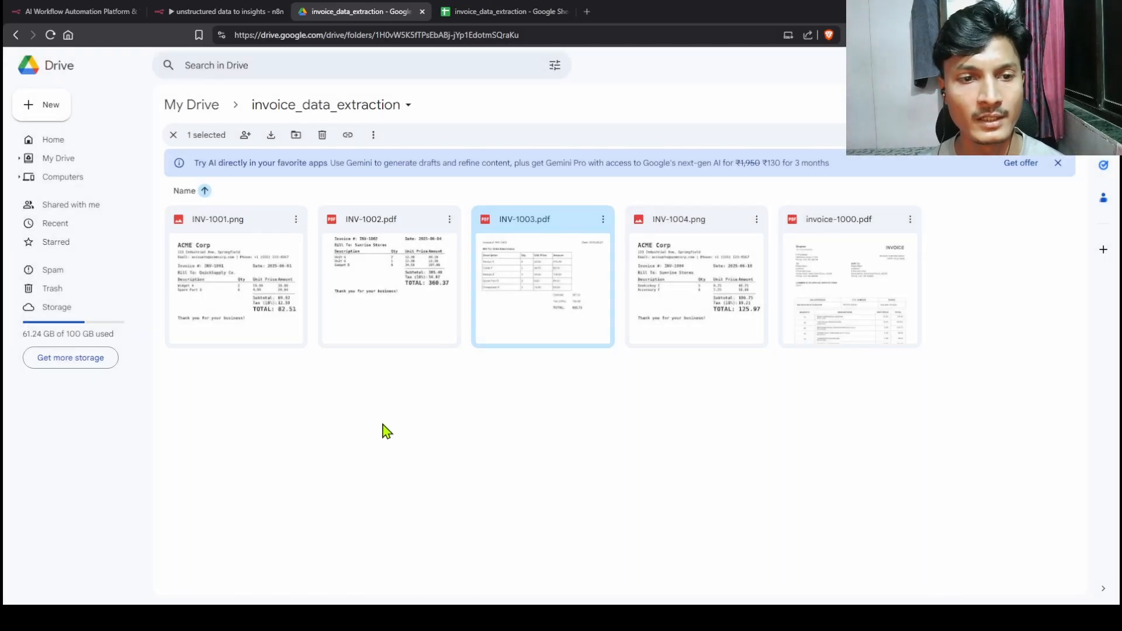
{"action": "left_click", "coordinate": [481, 18]}
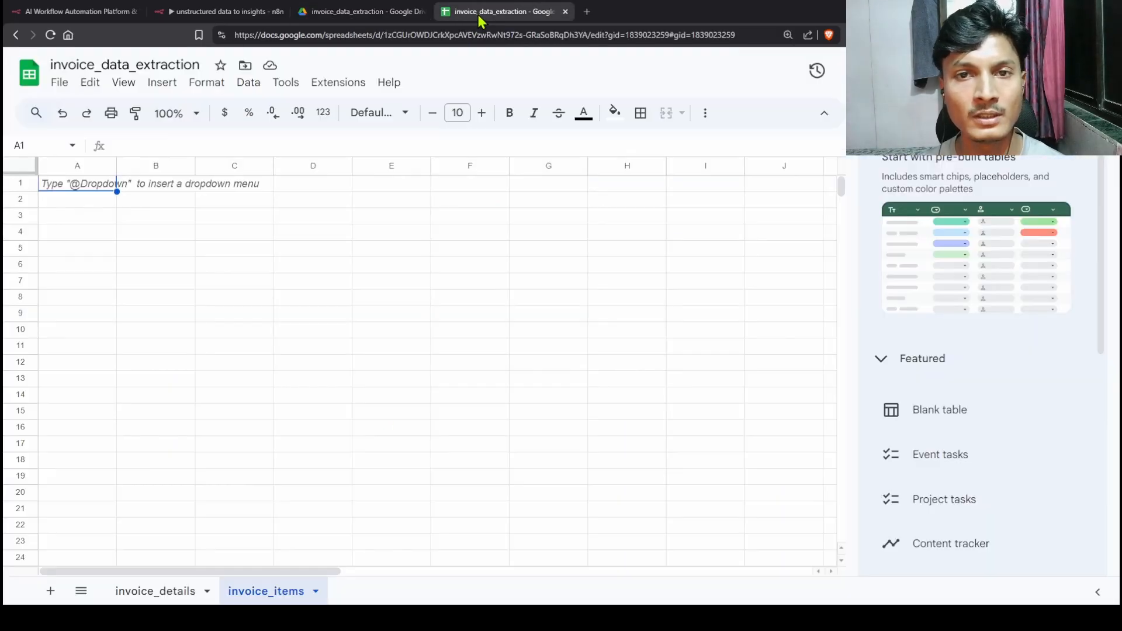
{"action": "left_click", "coordinate": [163, 591]}
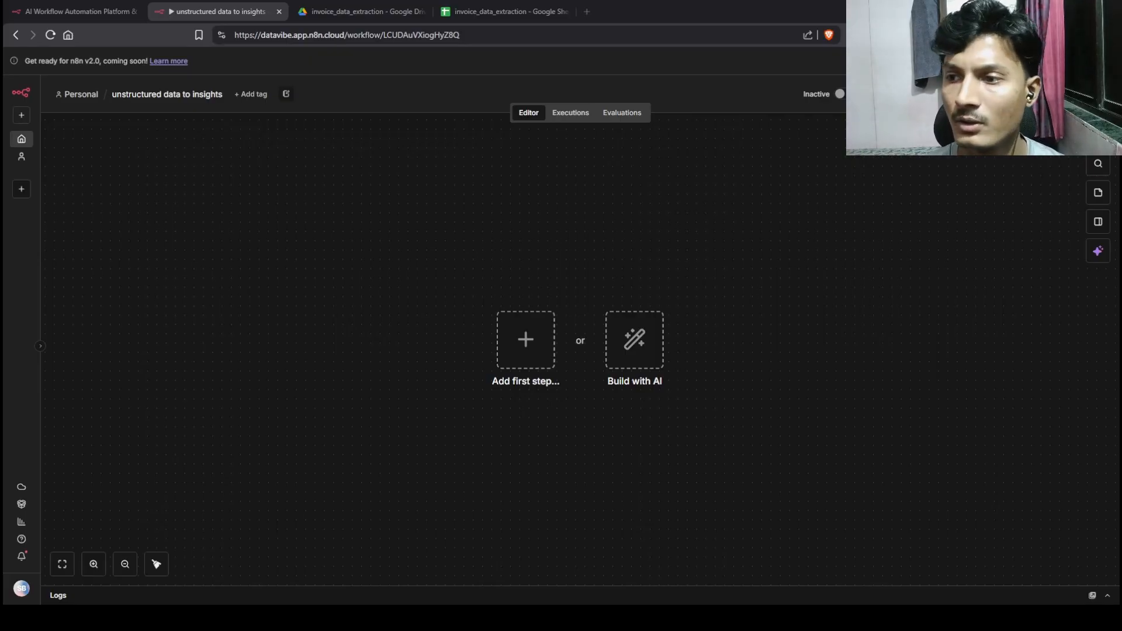
Step: Add a 'When clicking Execute workflow' manual trigger and move it to the canvas's left side
{"action": "key", "text": "Tab"}
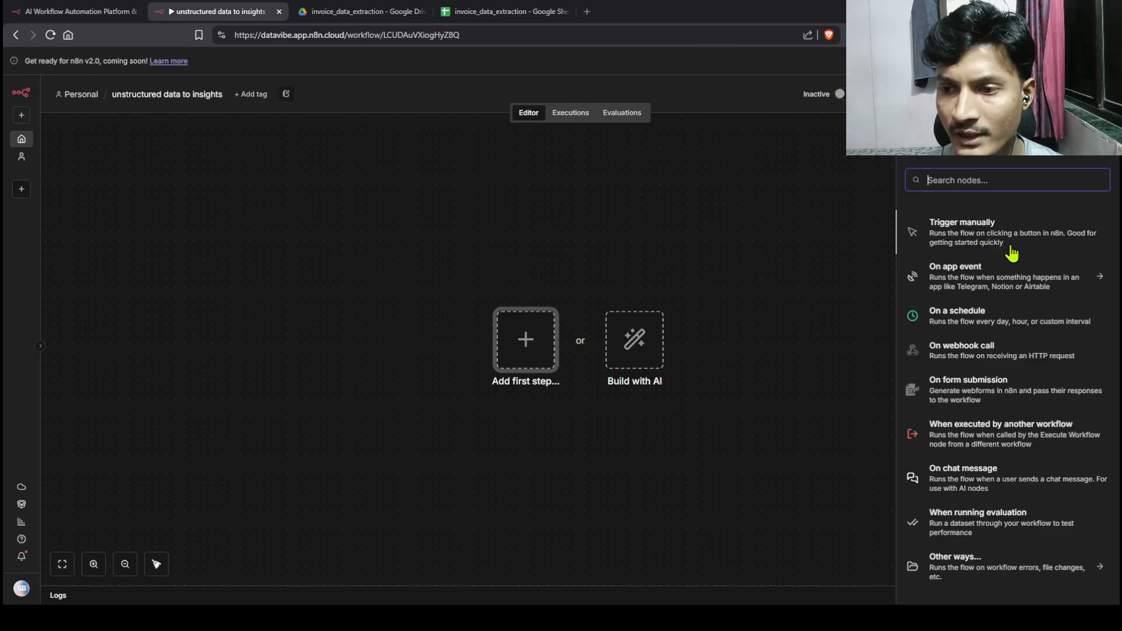
{"action": "left_click", "coordinate": [982, 240]}
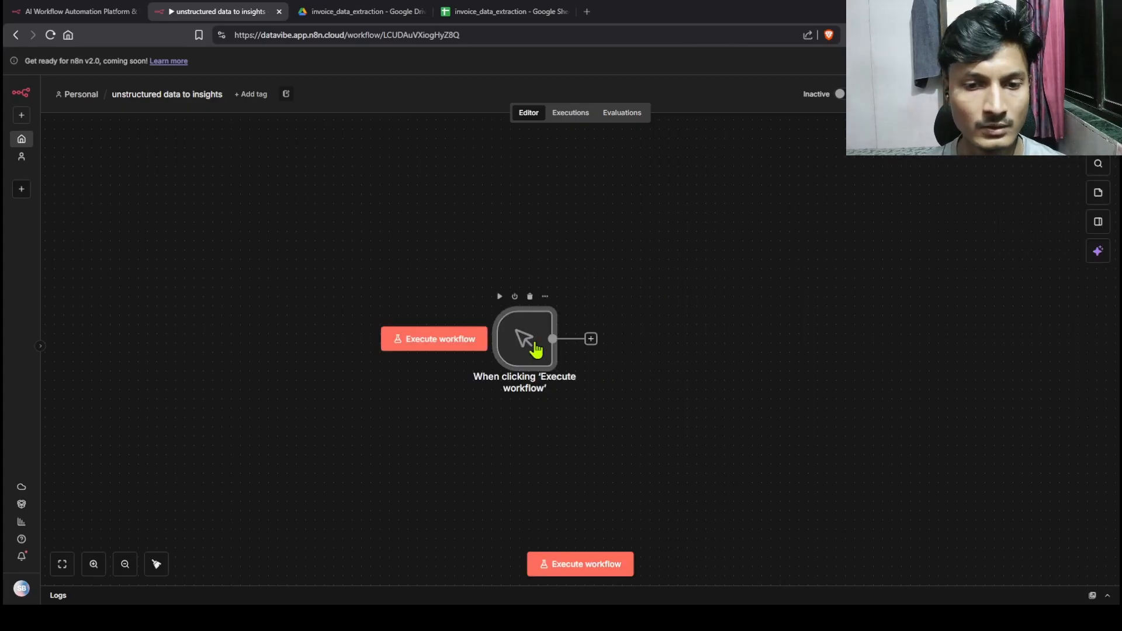
{"action": "left_click_drag", "start_coordinate": [418, 343], "coordinate": [183, 341]}
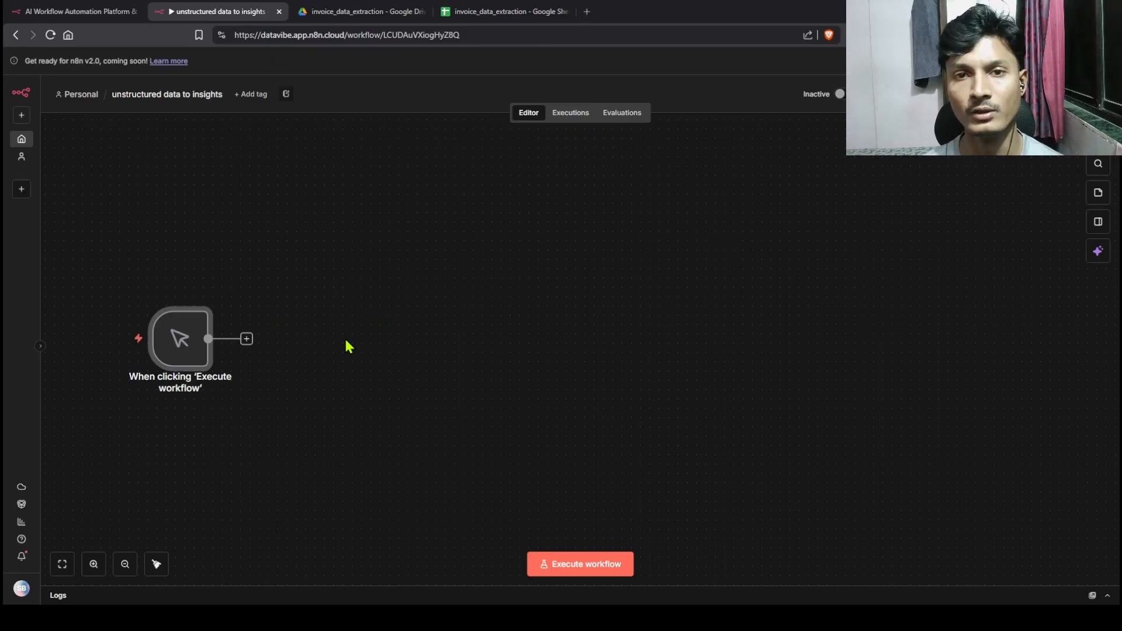
{"action": "left_click", "coordinate": [388, 15]}
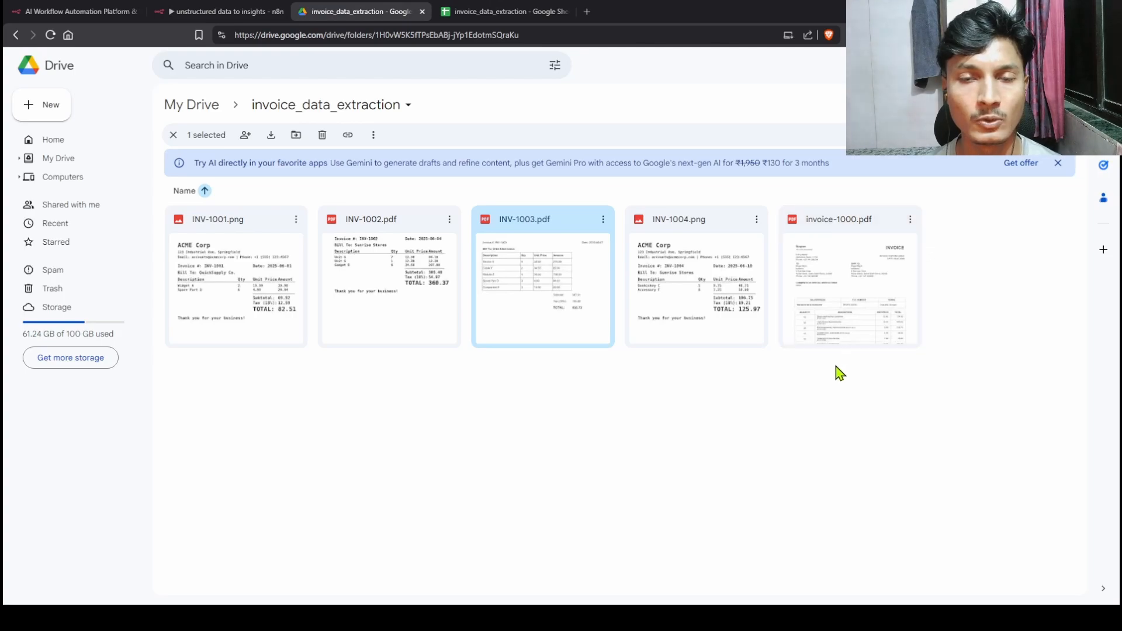
{"action": "left_click", "coordinate": [232, 16]}
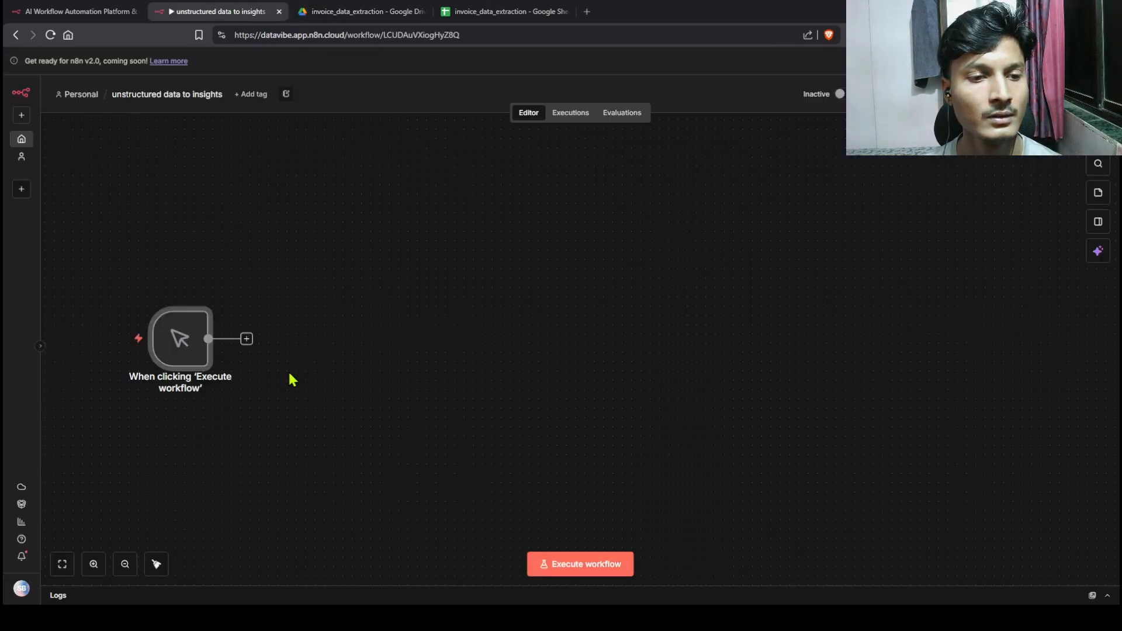
Step: Connect a Google Drive 'Search files and folders' node to the trigger, found by searching 'drive'
{"action": "left_click", "coordinate": [247, 339]}
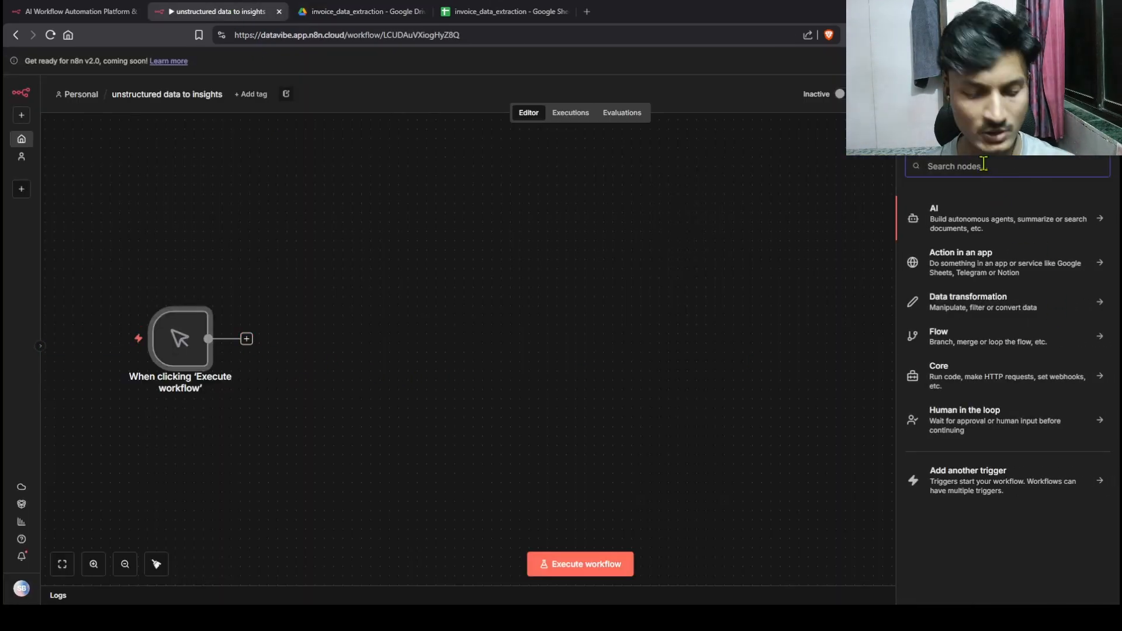
{"action": "type", "text": "drive"}
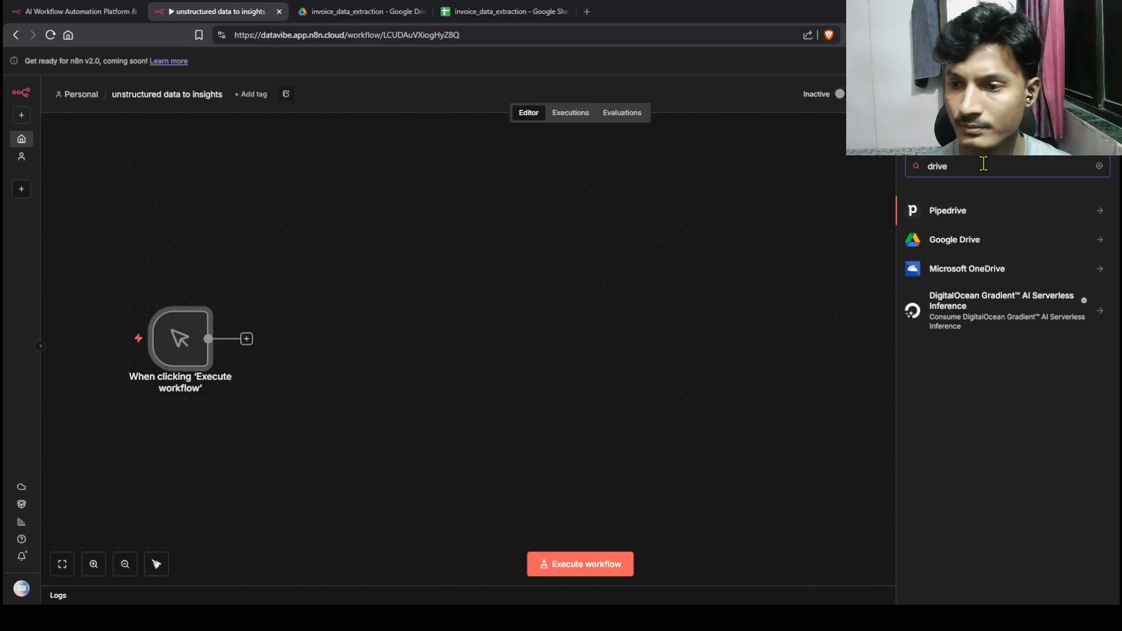
{"action": "left_click", "coordinate": [937, 237]}
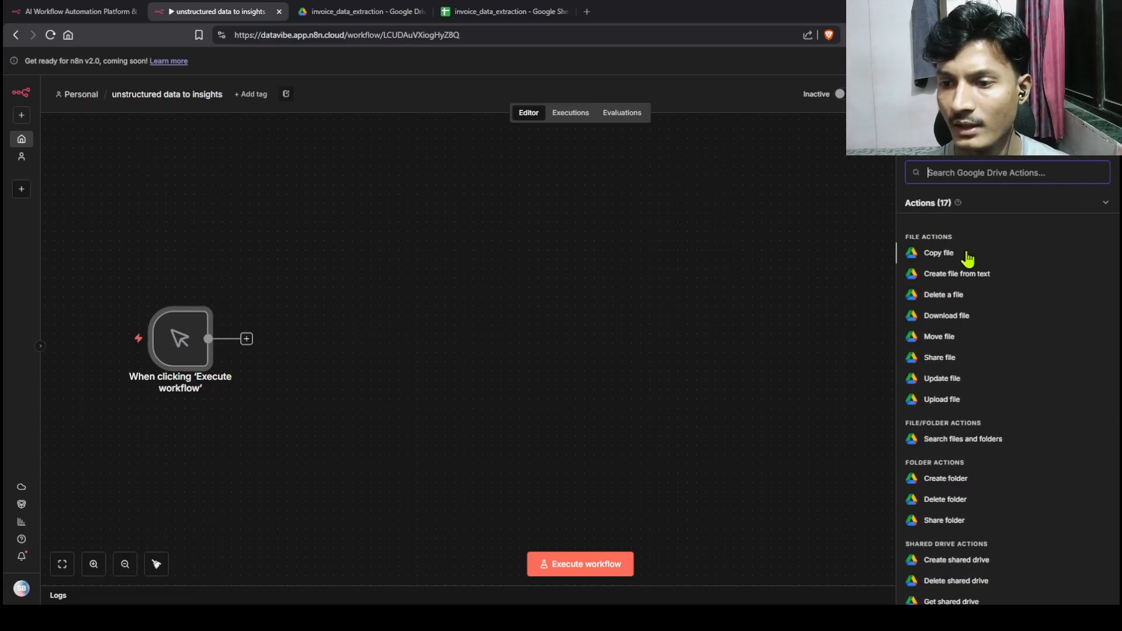
{"action": "left_click", "coordinate": [965, 439]}
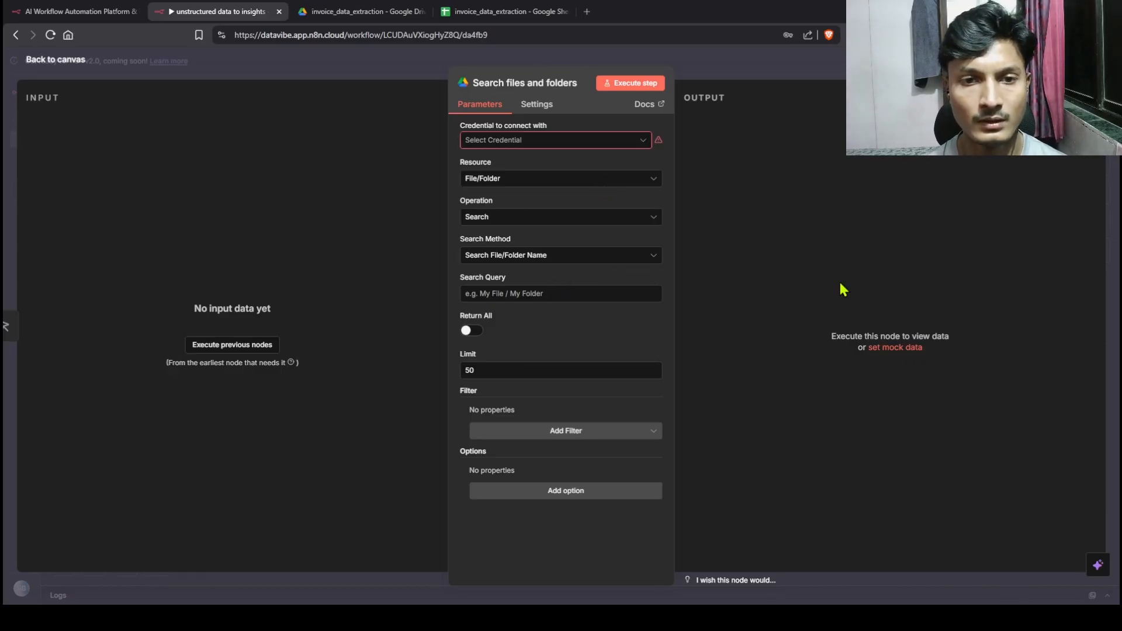
Step: Create a new Google Drive OAuth2 credential for the search node and close its dialog
{"action": "left_click", "coordinate": [641, 146]}
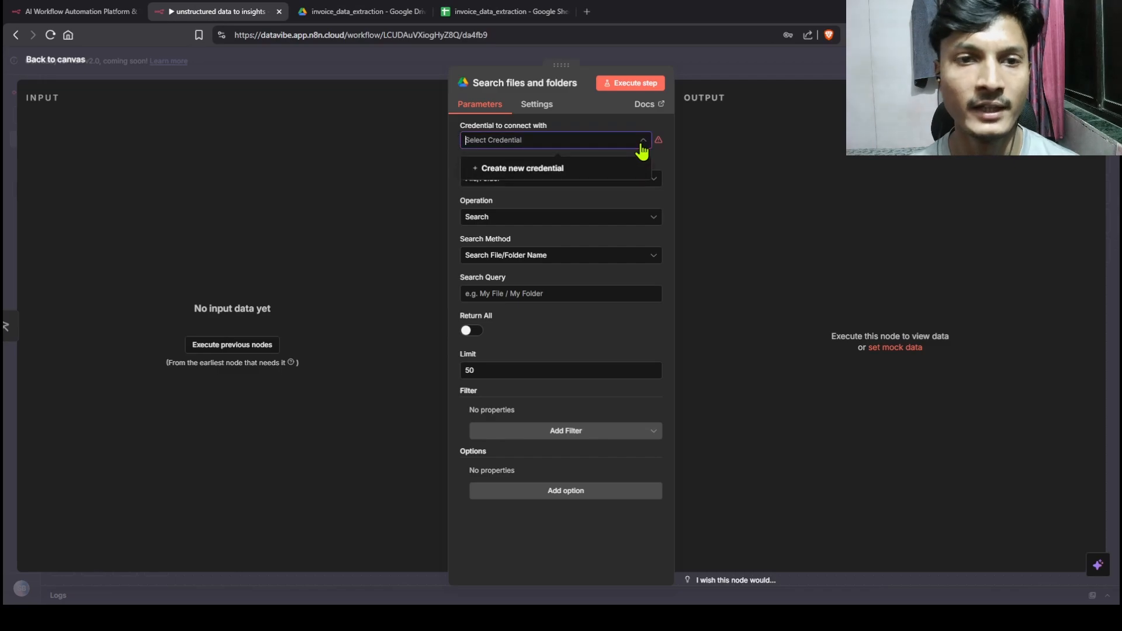
{"action": "left_click", "coordinate": [536, 166]}
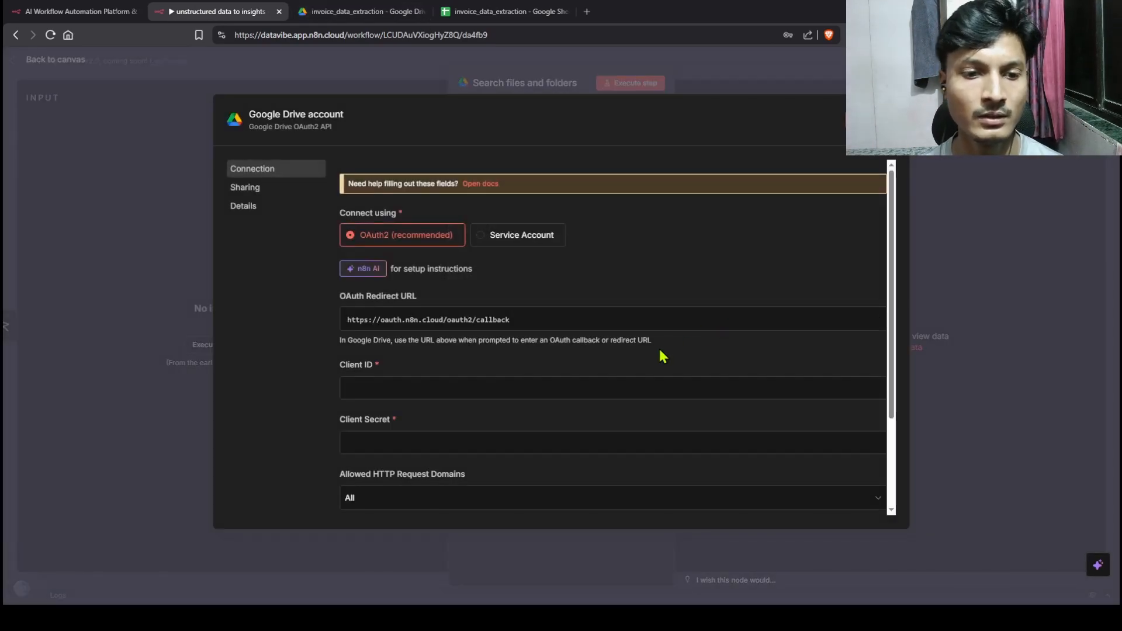
{"action": "scroll", "coordinate": [554, 385], "scroll_direction": "down", "scroll_amount": 2}
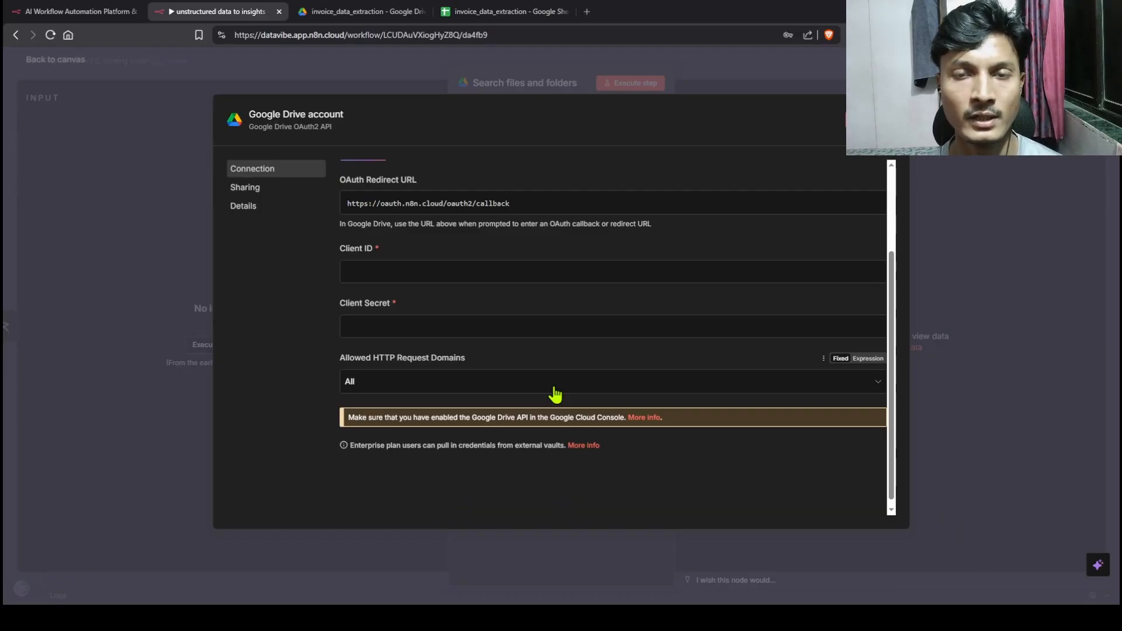
{"action": "key", "text": "Escape"}
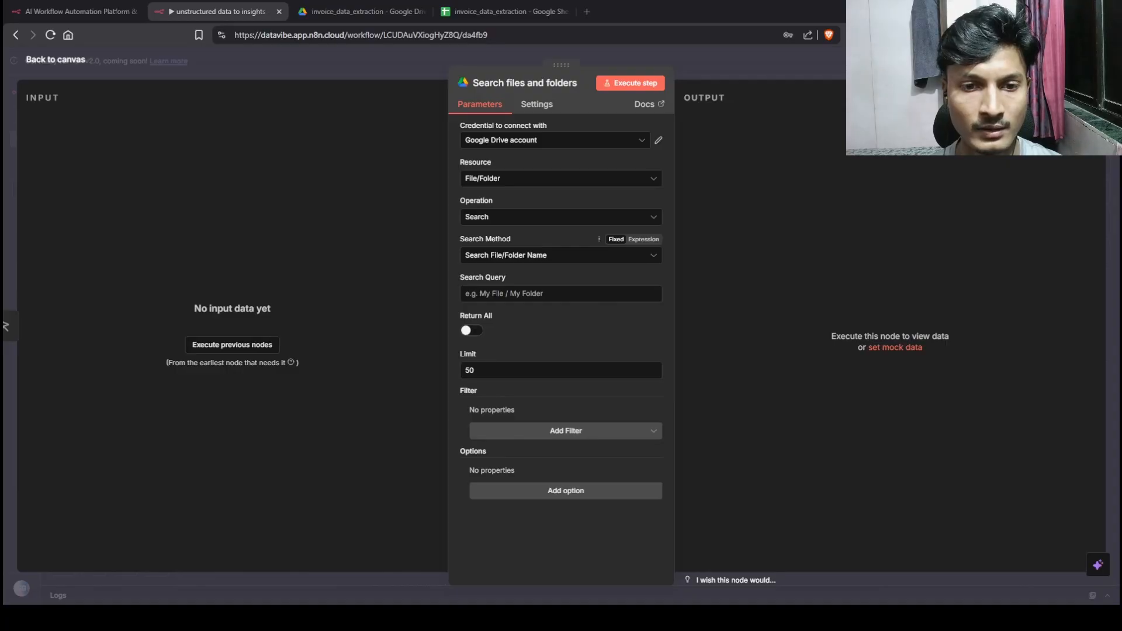
Step: Enable Return All and add a Folder filter to the Drive search
{"action": "left_click", "coordinate": [471, 331]}
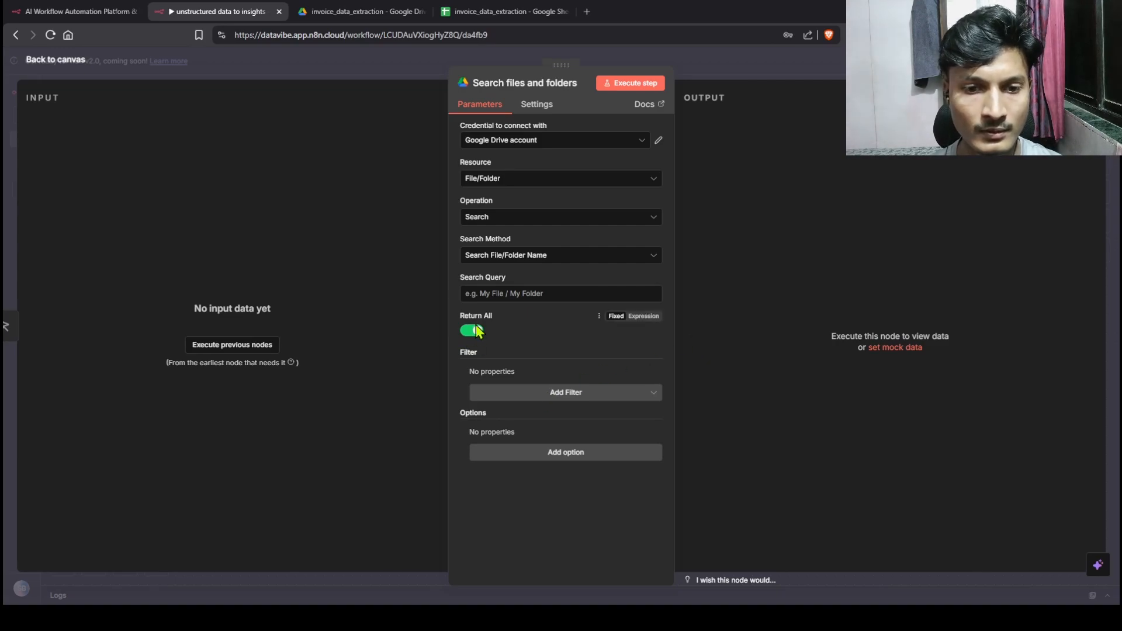
{"action": "left_click", "coordinate": [537, 399]}
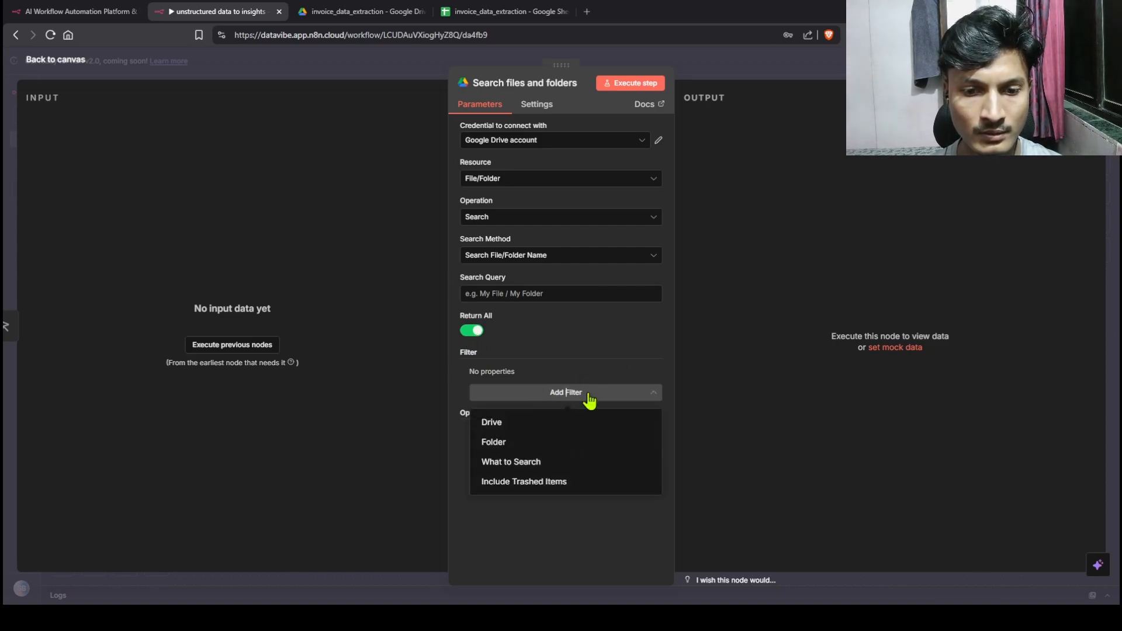
{"action": "left_click", "coordinate": [512, 449]}
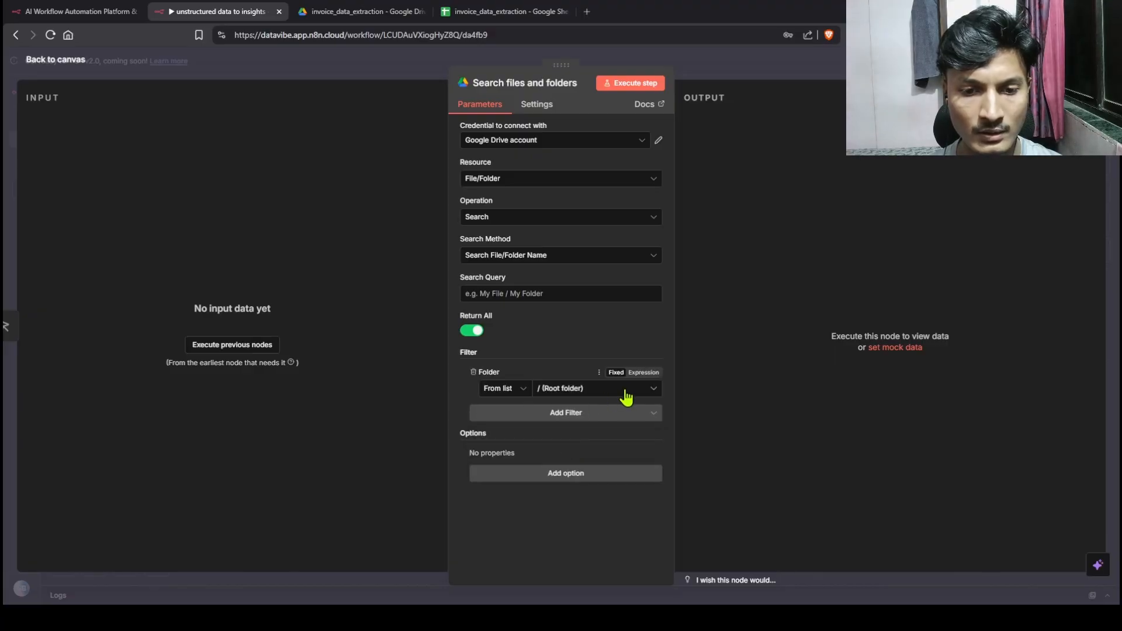
Step: Set the folder to invoice_data_extraction and run the step, returning five invoice files
{"action": "left_click", "coordinate": [653, 392]}
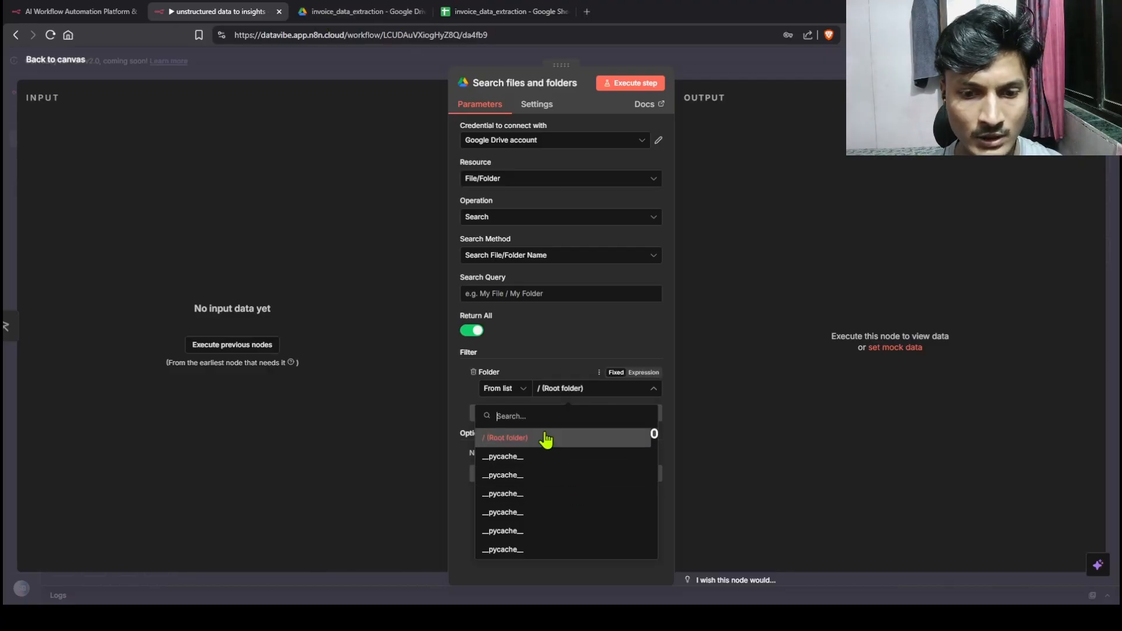
{"action": "type", "text": "invoi"}
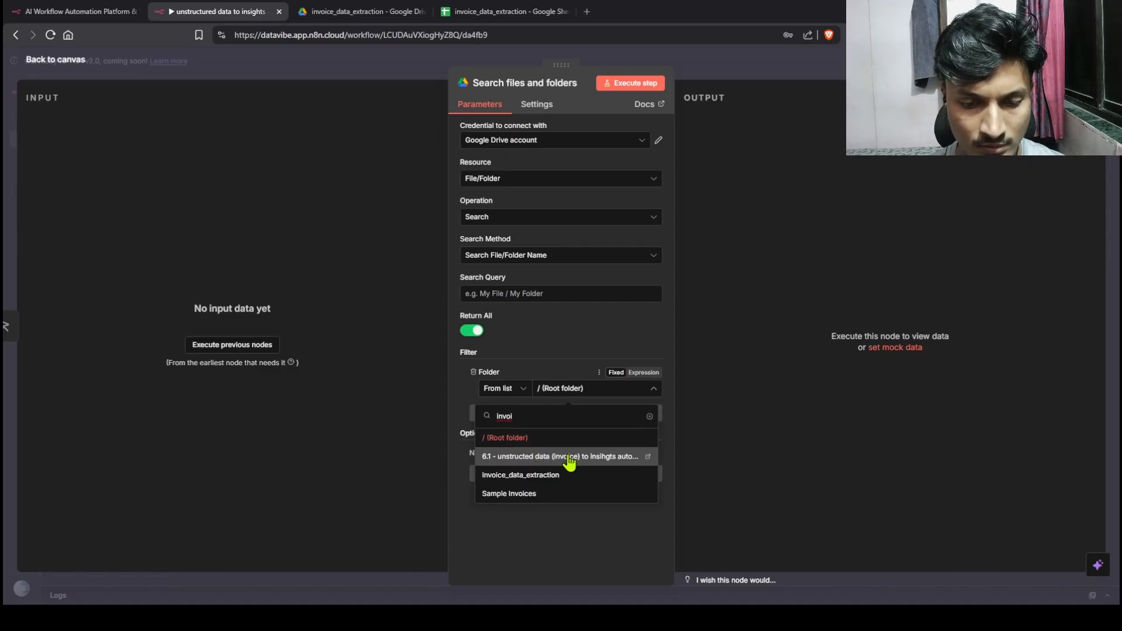
{"action": "left_click", "coordinate": [560, 475]}
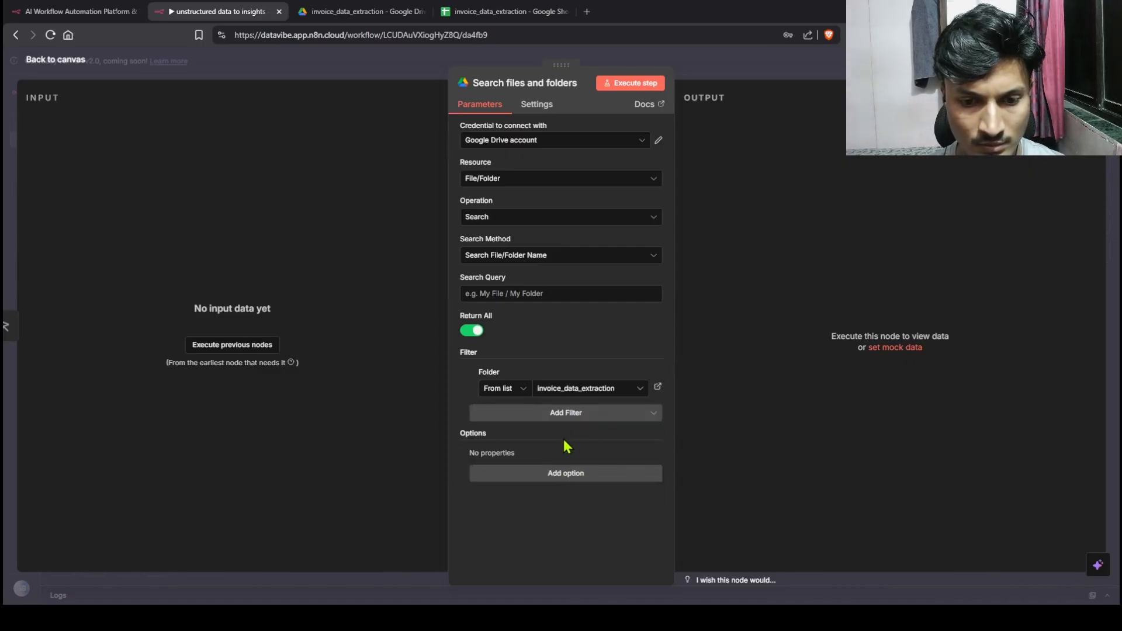
{"action": "left_click", "coordinate": [633, 83]}
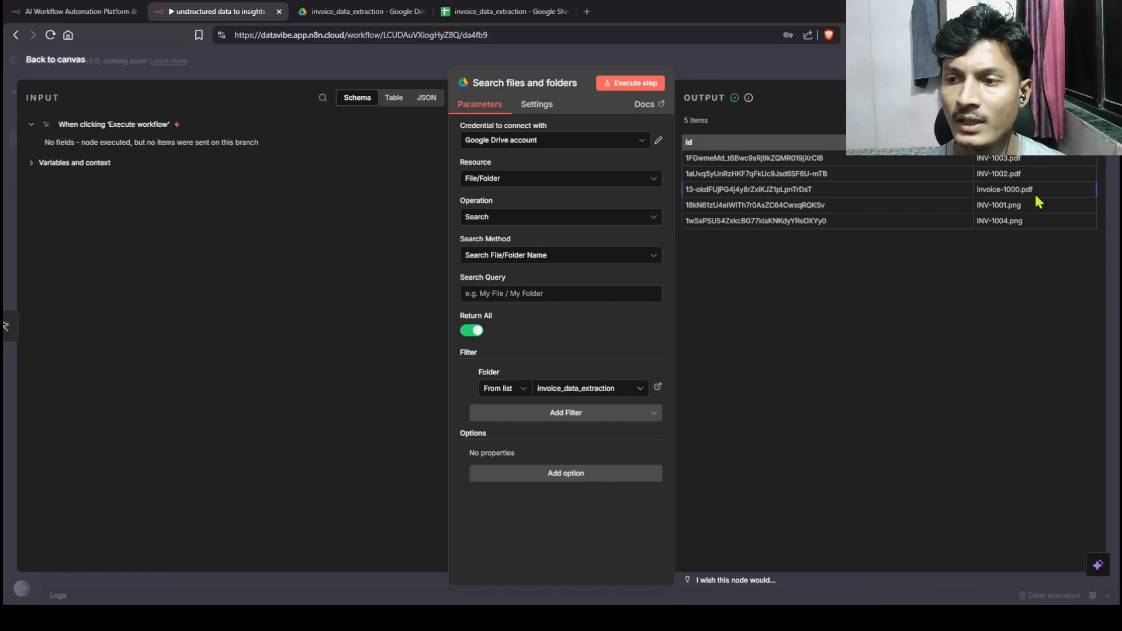
Step: Go back to the canvas, comparing the 5 found files against the Drive folder
{"action": "left_click", "coordinate": [387, 8]}
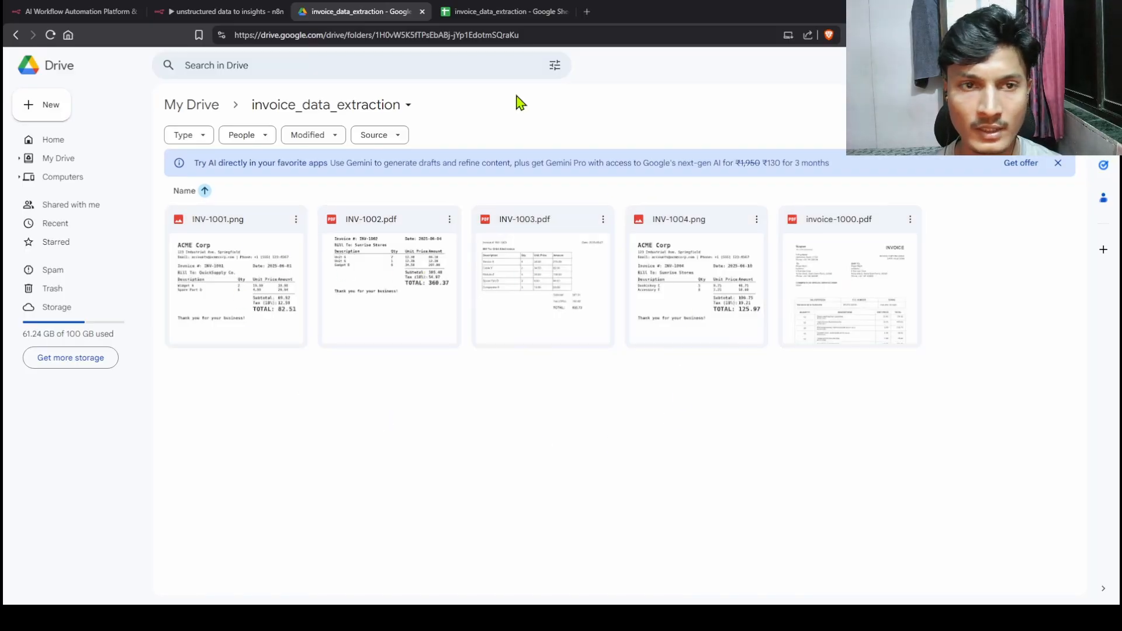
{"action": "left_click", "coordinate": [231, 12]}
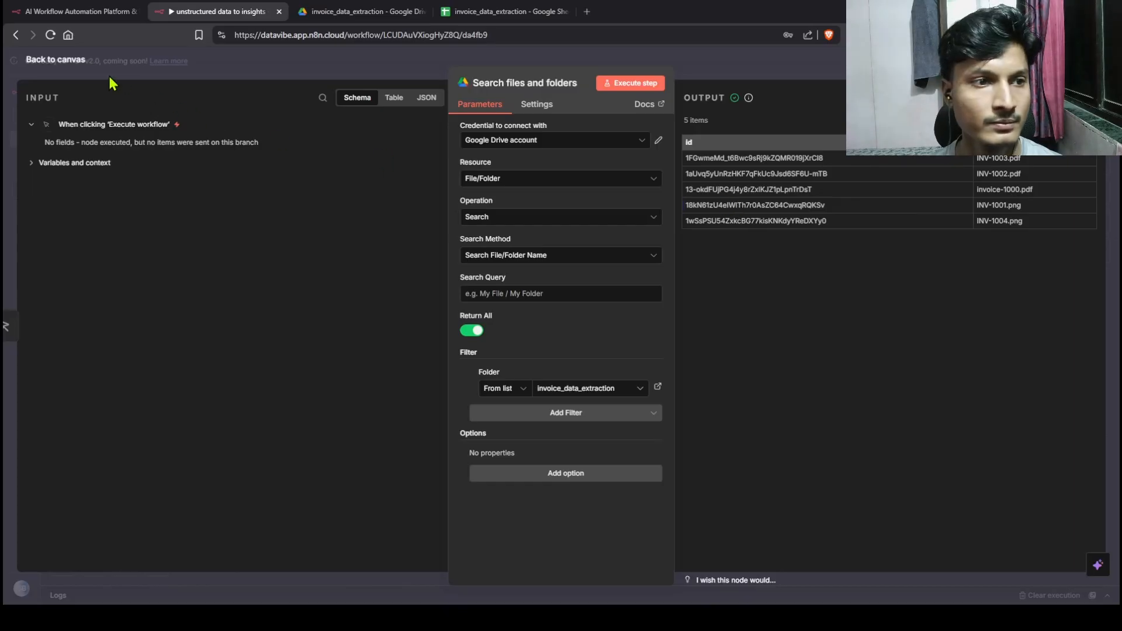
{"action": "left_click", "coordinate": [67, 62]}
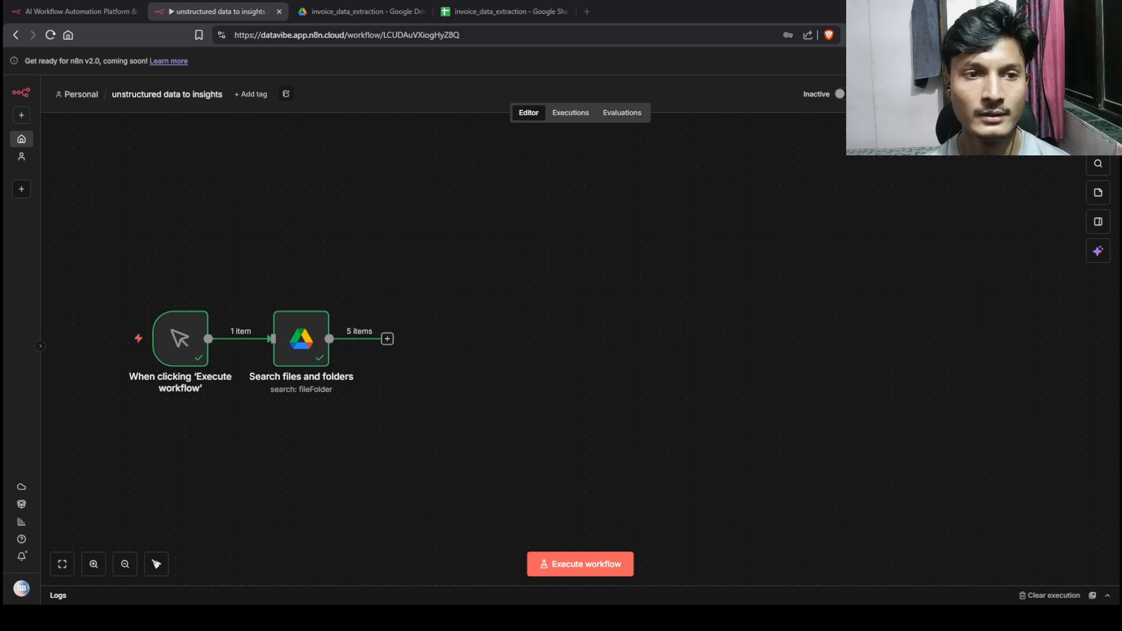
{"action": "left_click", "coordinate": [364, 11]}
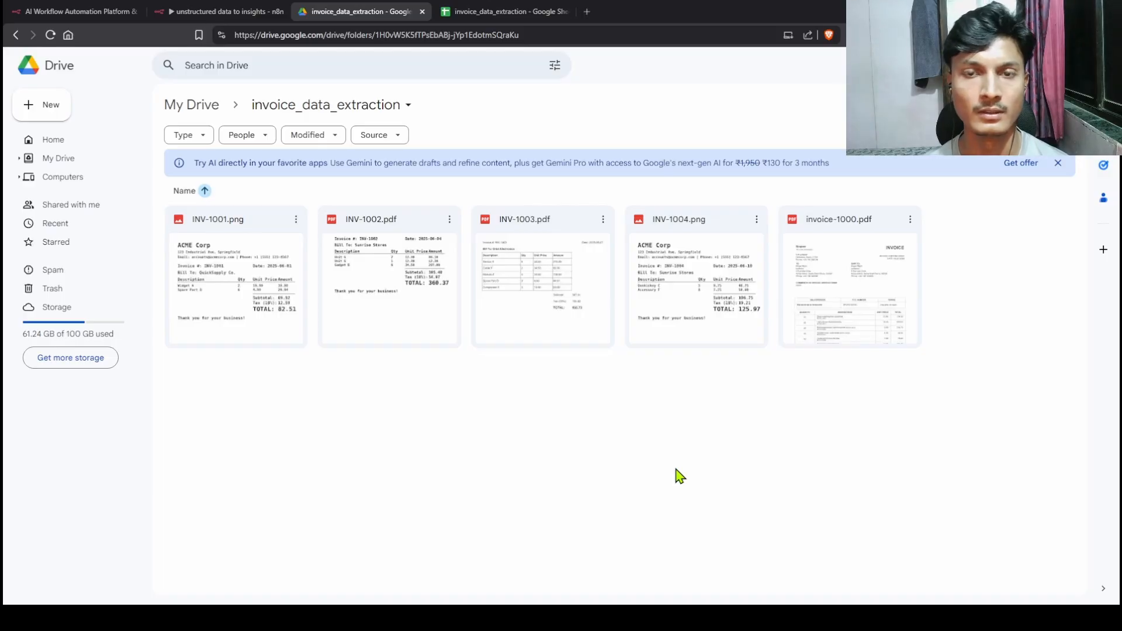
{"action": "left_click", "coordinate": [222, 12]}
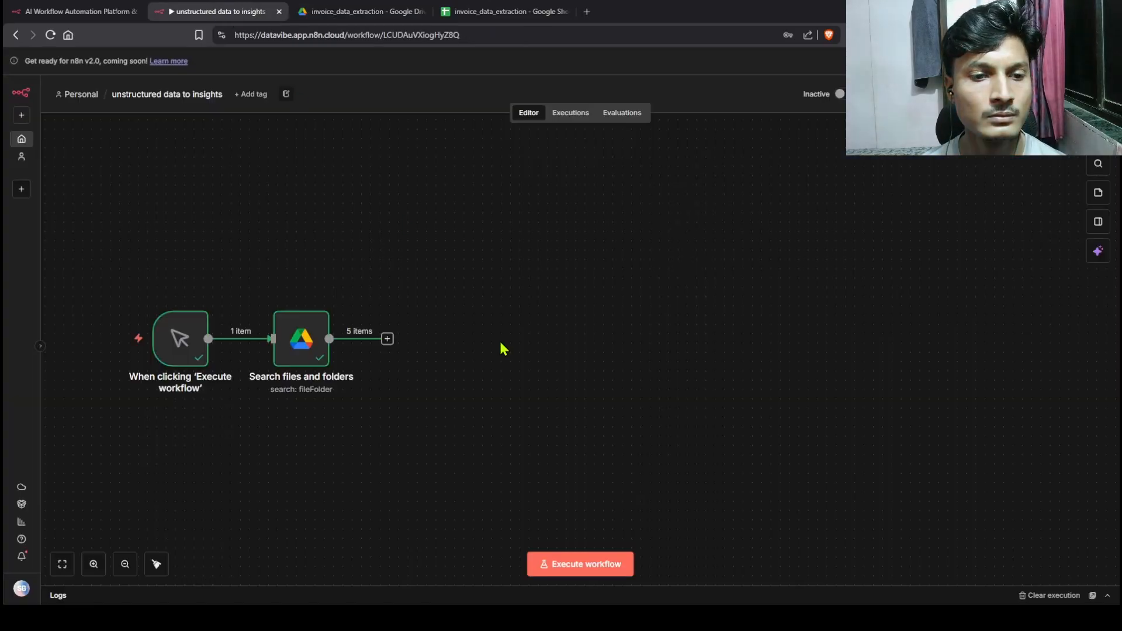
Step: Add a Loop Over Items node after the search, run it, and check INV-1003.pdf on its loop branch
{"action": "left_click", "coordinate": [387, 339]}
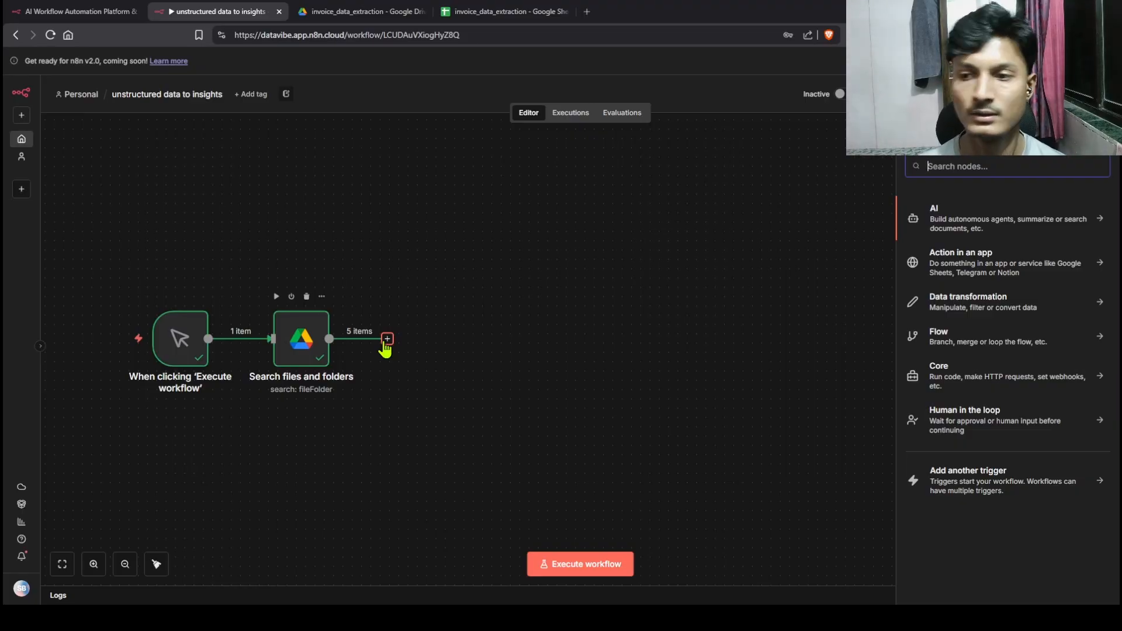
{"action": "type", "text": "lo"}
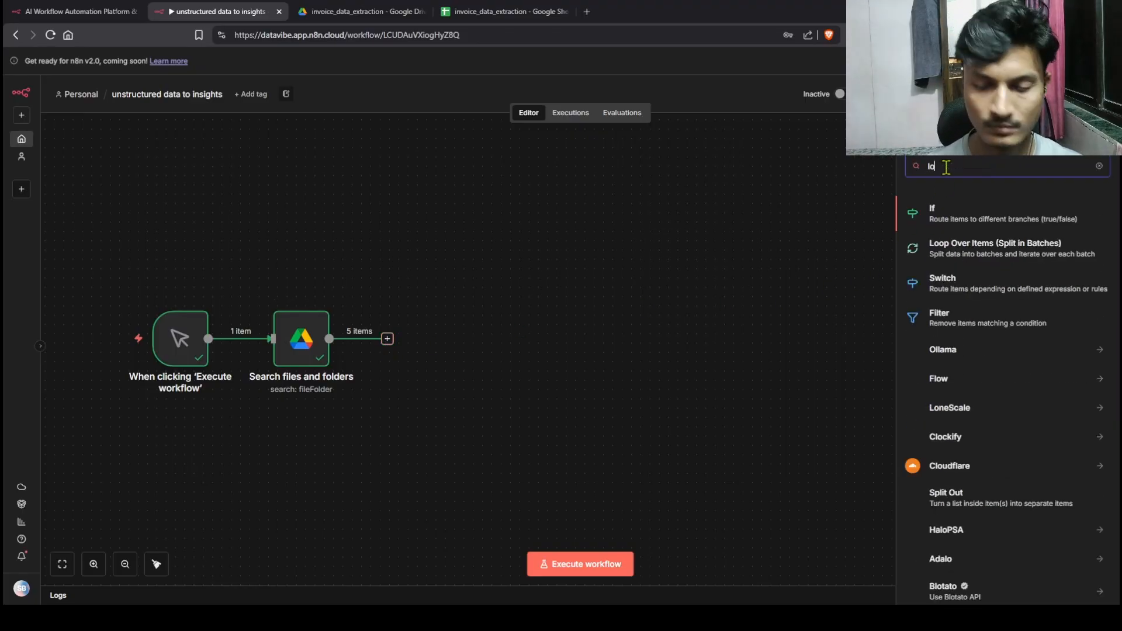
{"action": "type", "text": "op"}
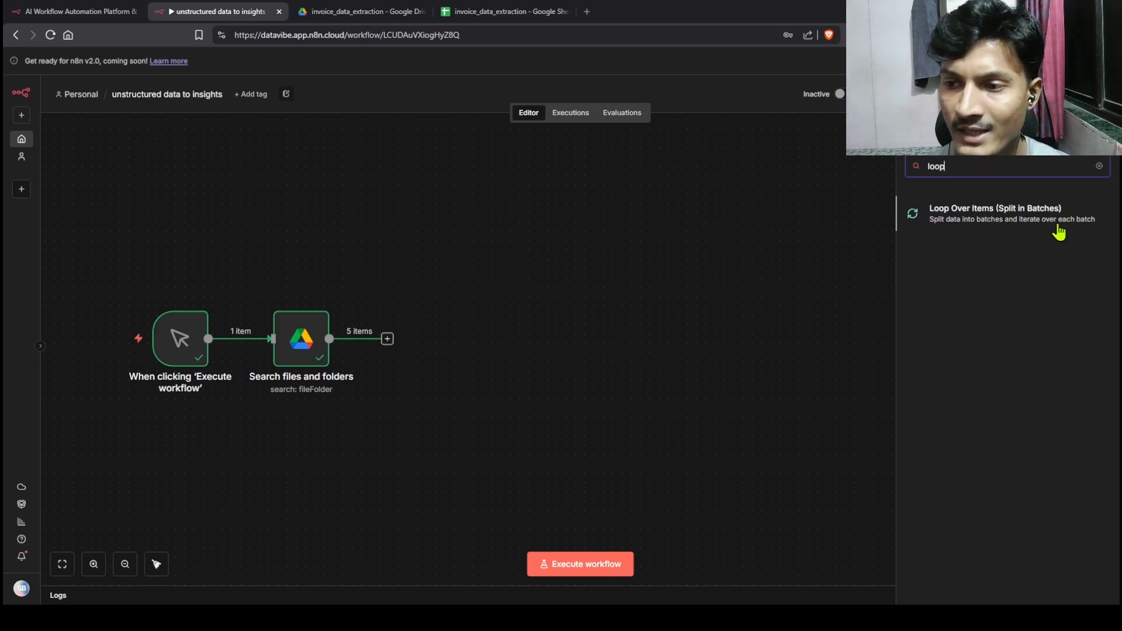
{"action": "left_click", "coordinate": [1012, 228]}
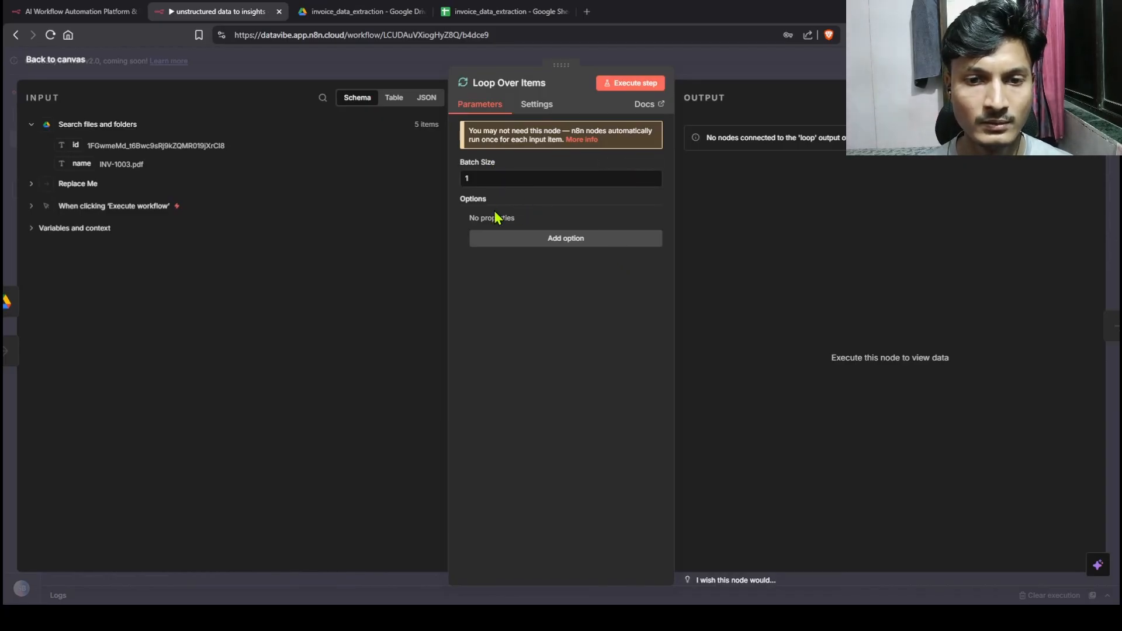
{"action": "left_click", "coordinate": [628, 85]}
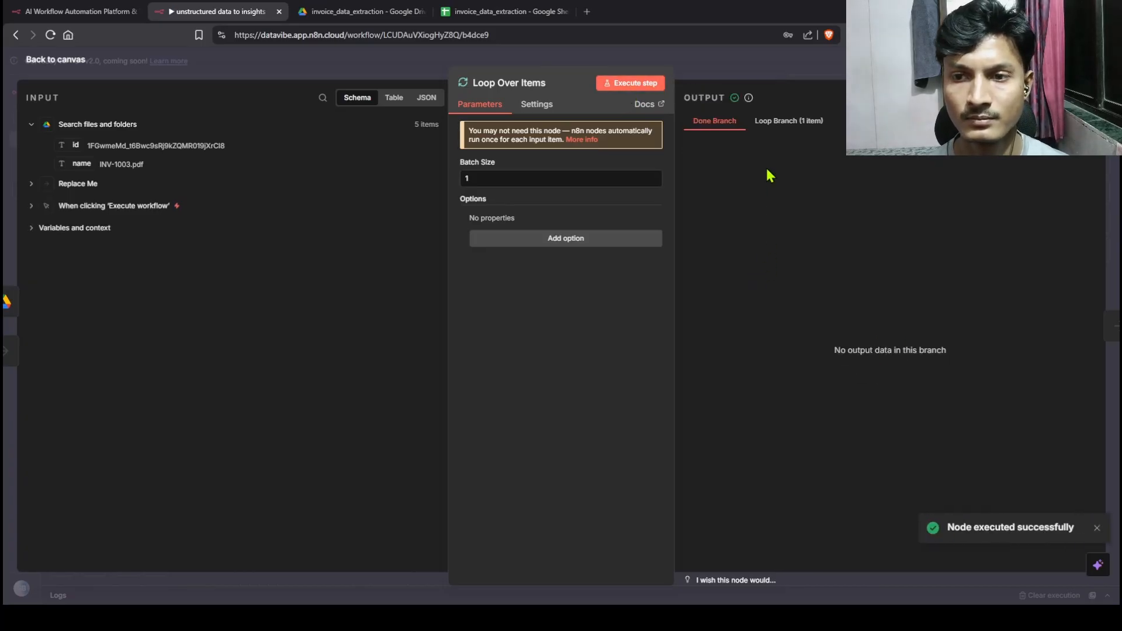
{"action": "left_click", "coordinate": [770, 123]}
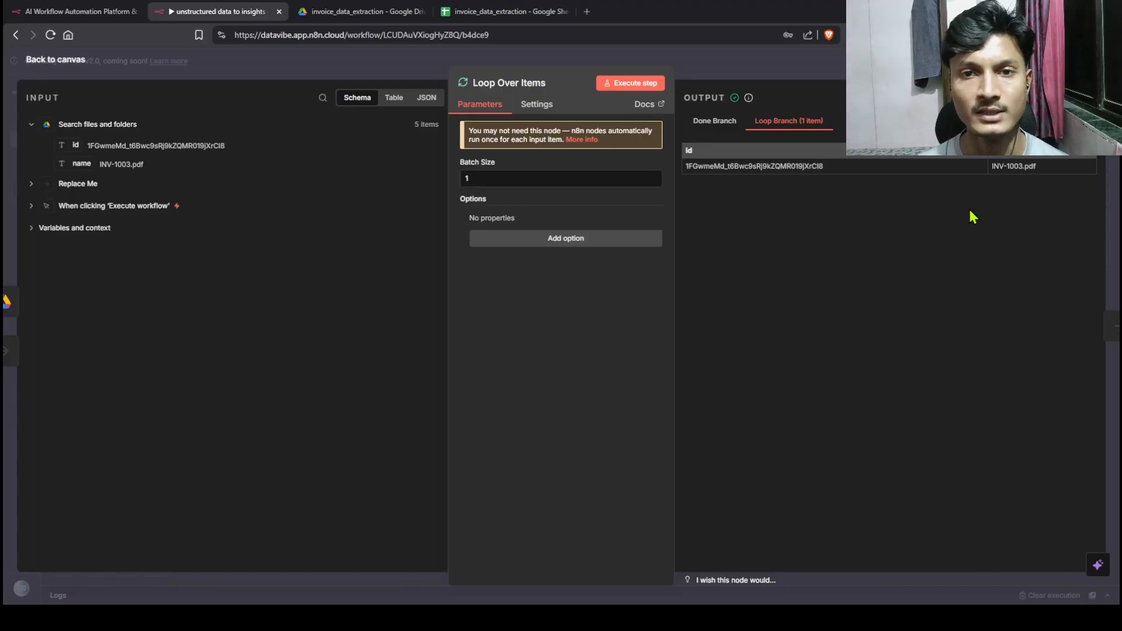
{"action": "key", "text": "Escape"}
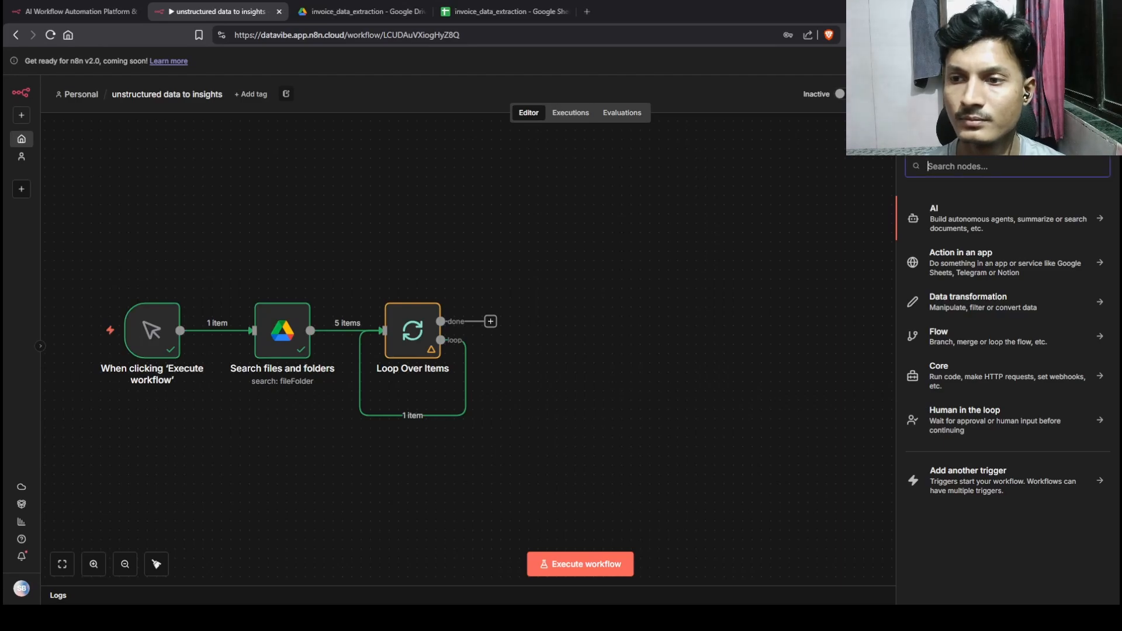
Step: Add a Google Drive Download file node on the loop branch using the Google Drive account credential
{"action": "left_click", "coordinate": [941, 168]}
{"action": "type", "text": "goog"}
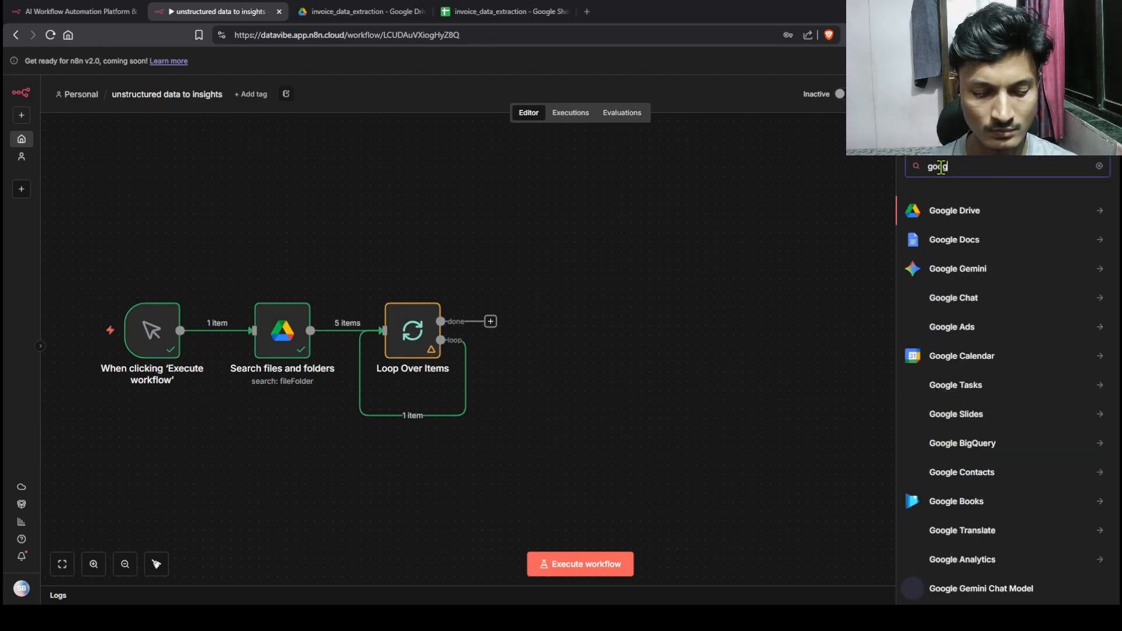
{"action": "left_click", "coordinate": [953, 215]}
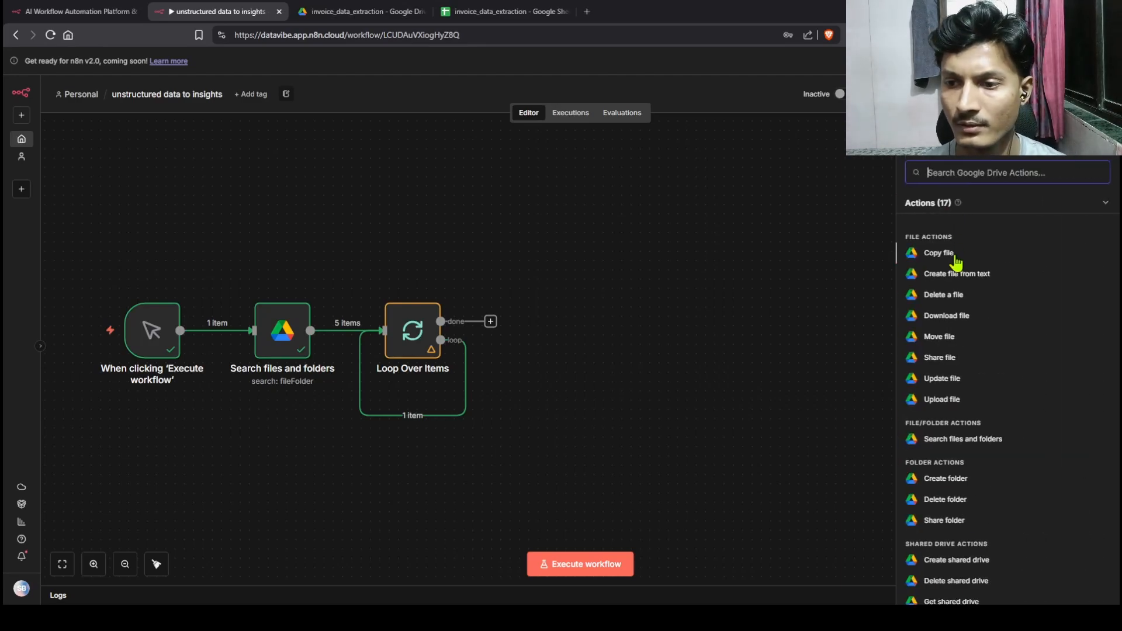
{"action": "left_click", "coordinate": [953, 318]}
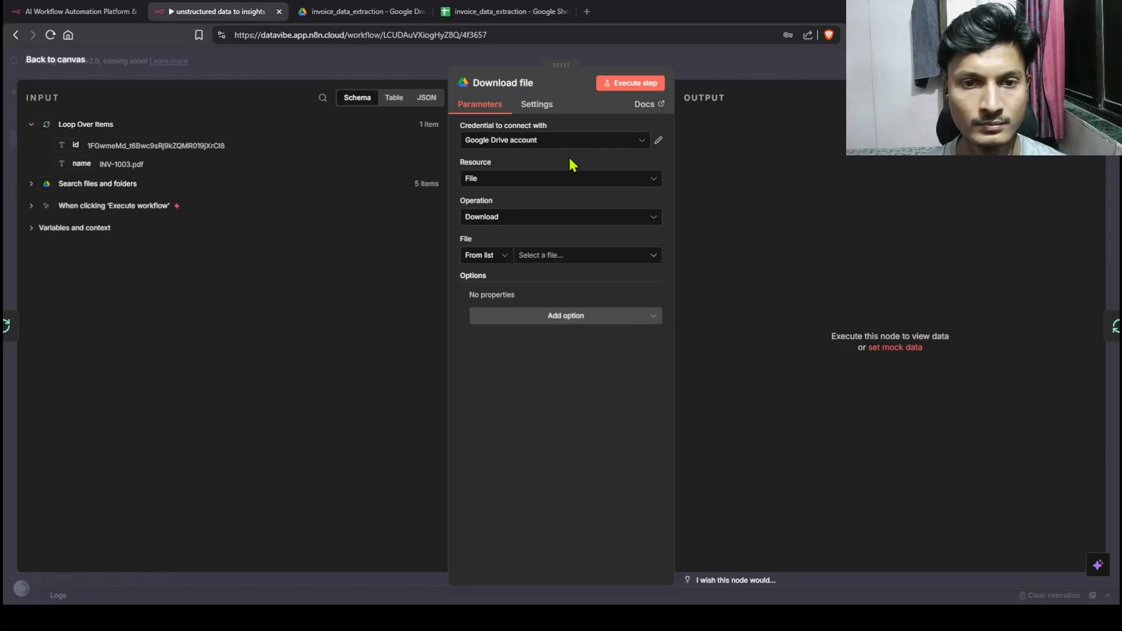
{"action": "left_click", "coordinate": [533, 141]}
{"action": "left_click", "coordinate": [532, 170]}
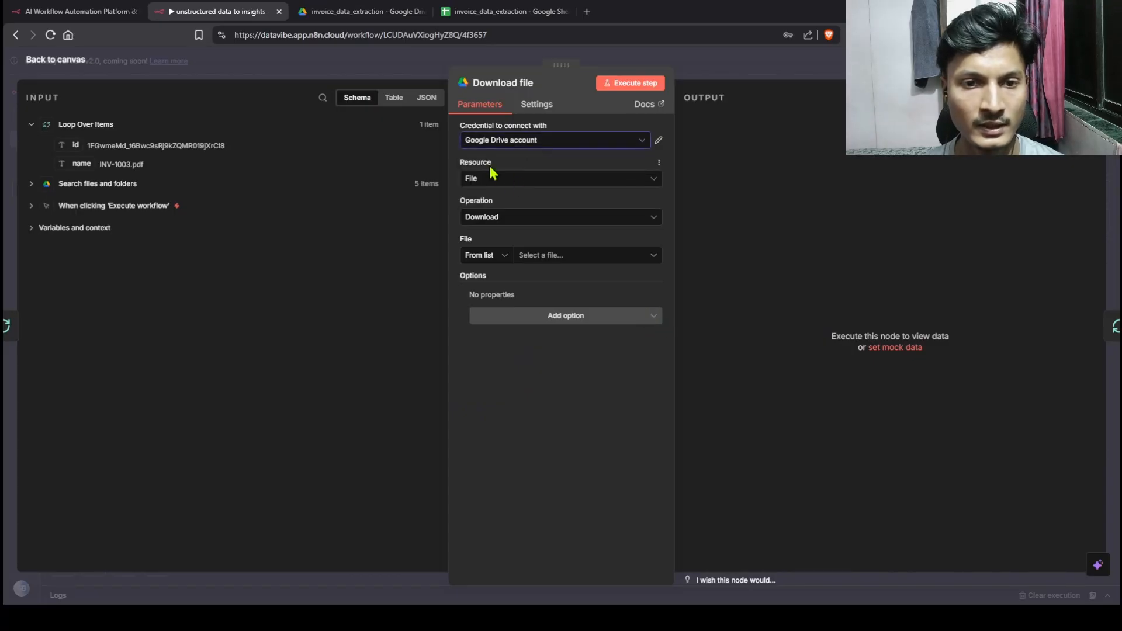
Step: Map the looped file's id into File (By ID) and run it to download INV-1003.pdf
{"action": "left_click", "coordinate": [597, 262]}
{"action": "left_click", "coordinate": [528, 480]}
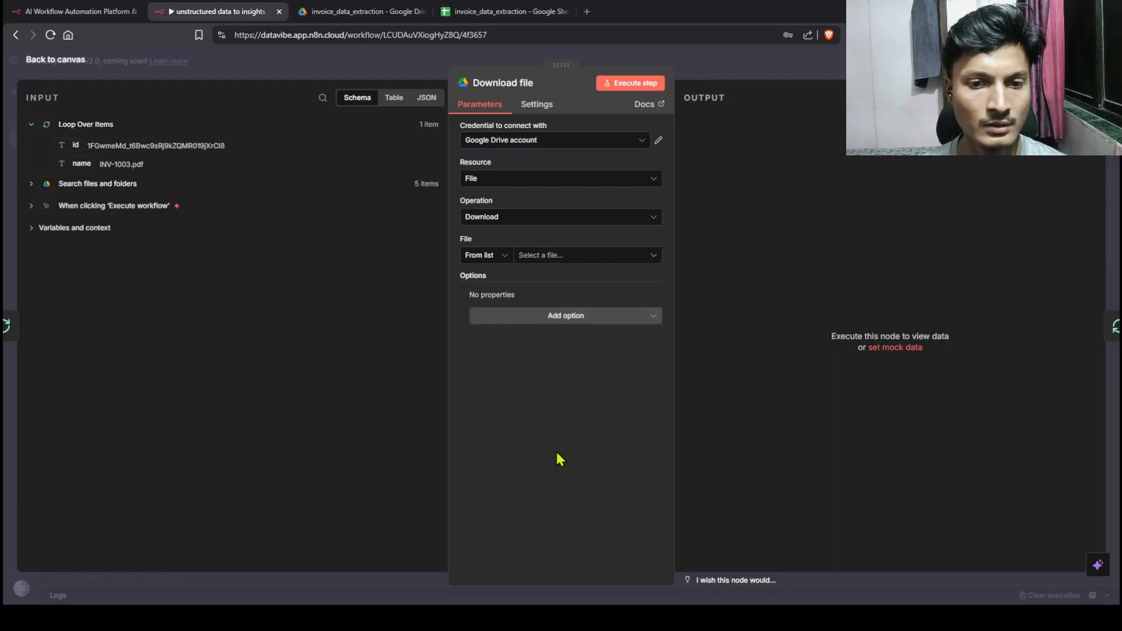
{"action": "left_click_drag", "start_coordinate": [75, 146], "coordinate": [549, 257]}
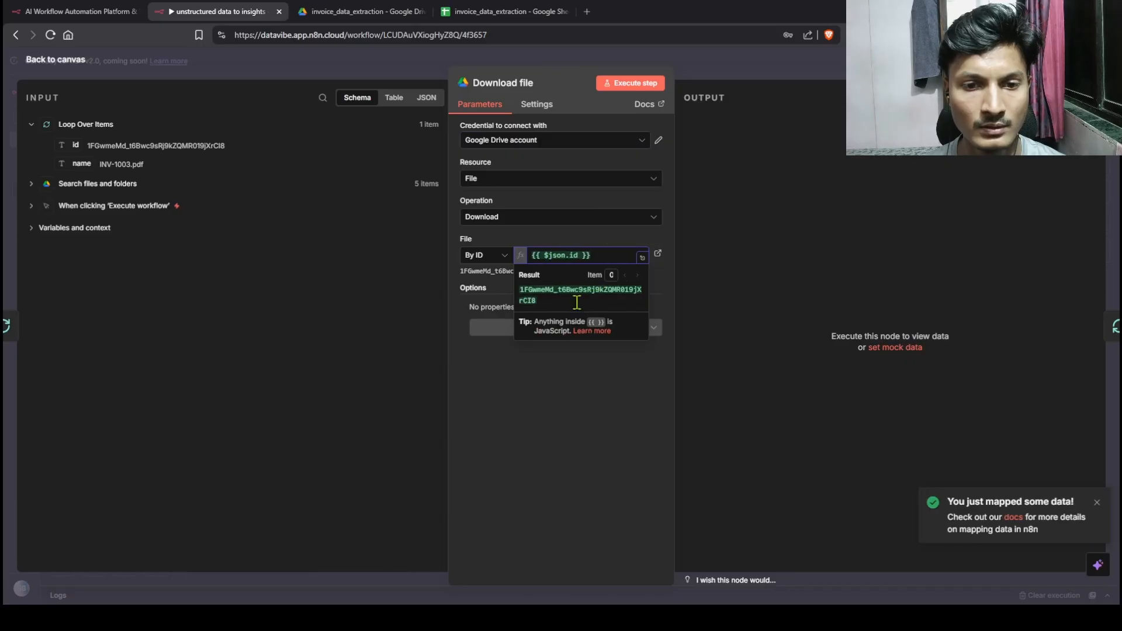
{"action": "left_click", "coordinate": [636, 83]}
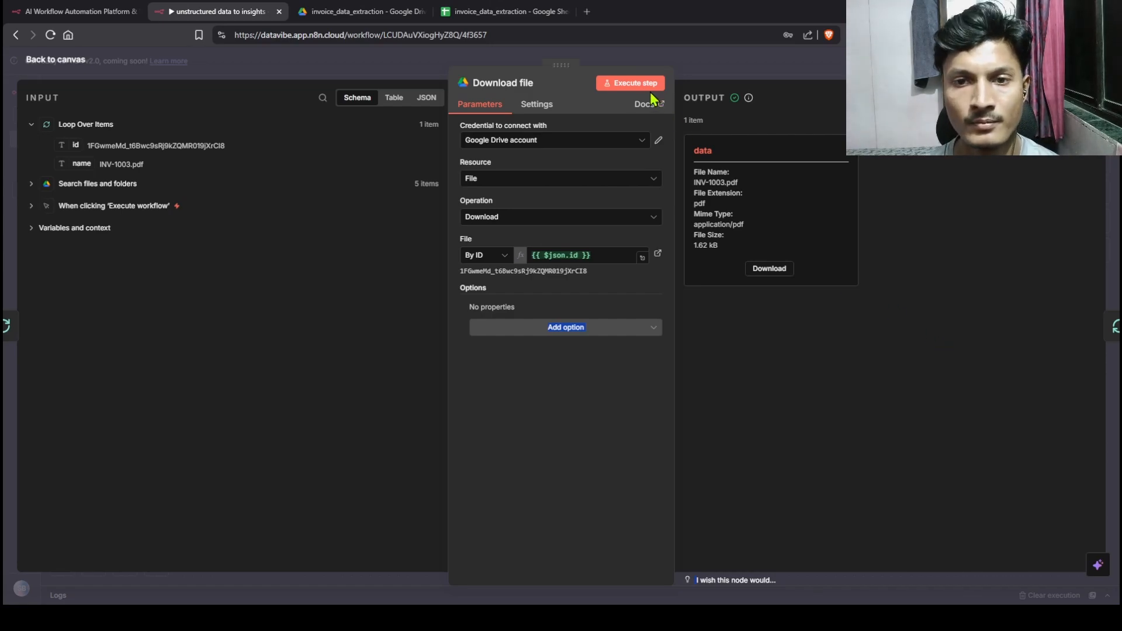
{"action": "left_click", "coordinate": [58, 60]}
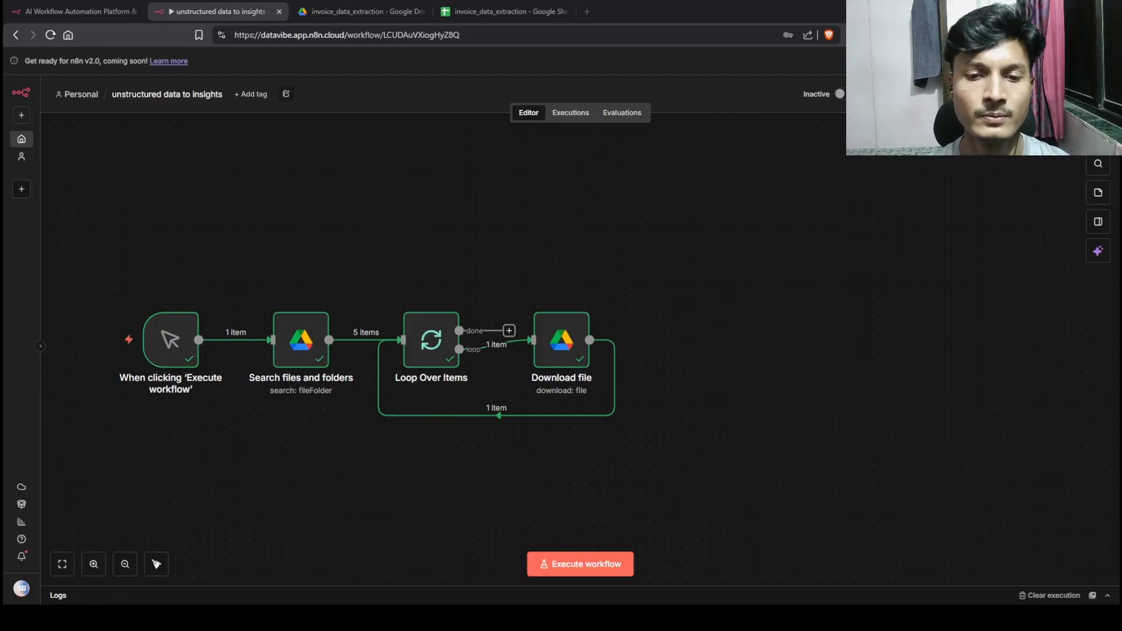
Step: Preview INV-1003.pdf in Drive, noting its table headings and the 69.00 amount
{"action": "left_click", "coordinate": [359, 11]}
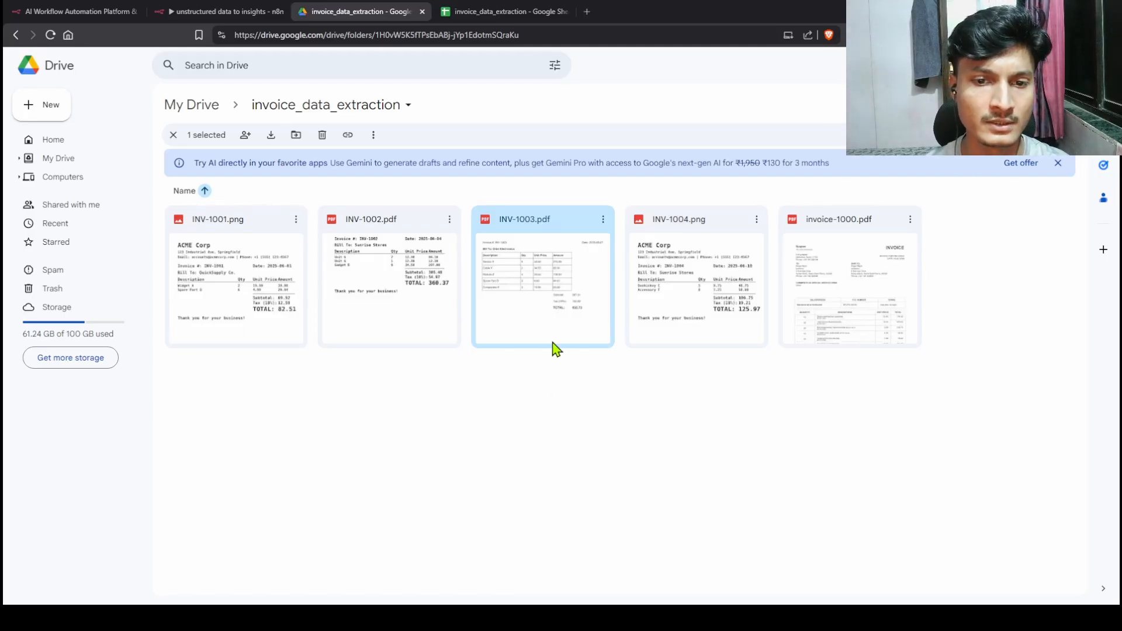
{"action": "double_click", "coordinate": [552, 297]}
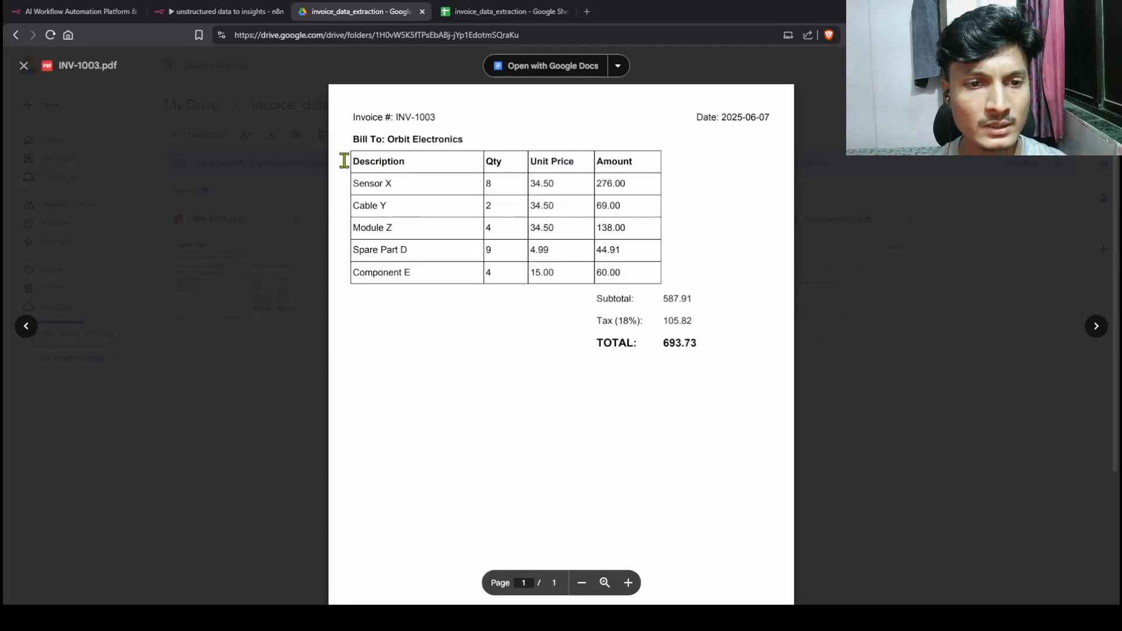
{"action": "left_click_drag", "start_coordinate": [343, 160], "coordinate": [627, 212]}
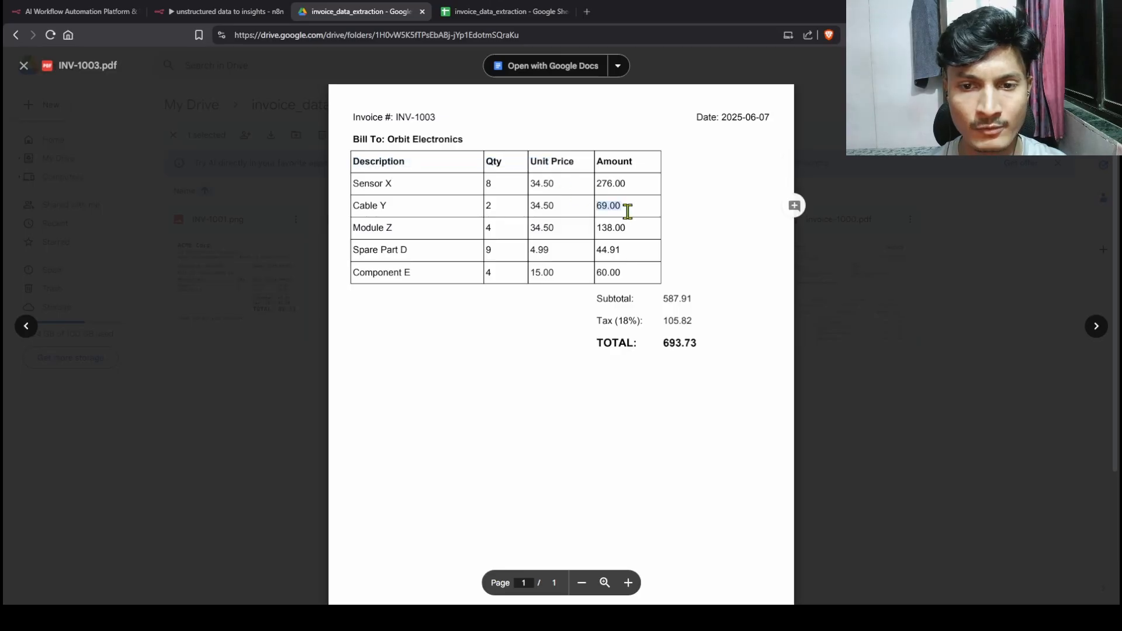
{"action": "left_click", "coordinate": [879, 265]}
{"action": "left_click", "coordinate": [723, 304]}
Step: Preview INV-1004.png's invoice number and bill-to section, then return to n8n
{"action": "double_click", "coordinate": [725, 304]}
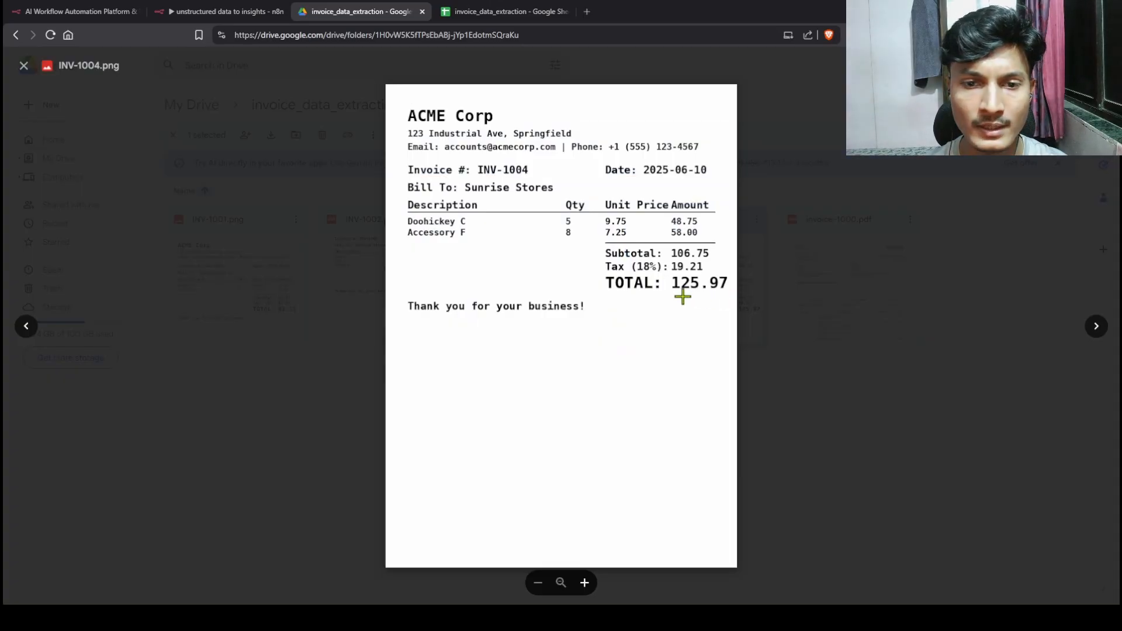
{"action": "left_click_drag", "start_coordinate": [406, 165], "coordinate": [577, 274]}
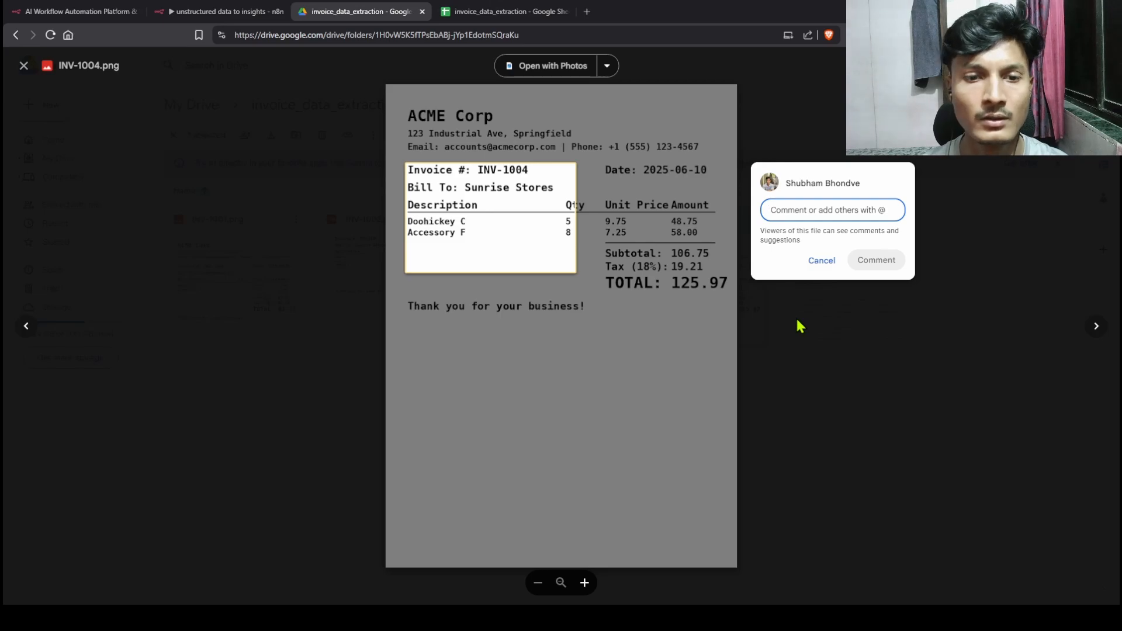
{"action": "left_click", "coordinate": [770, 365]}
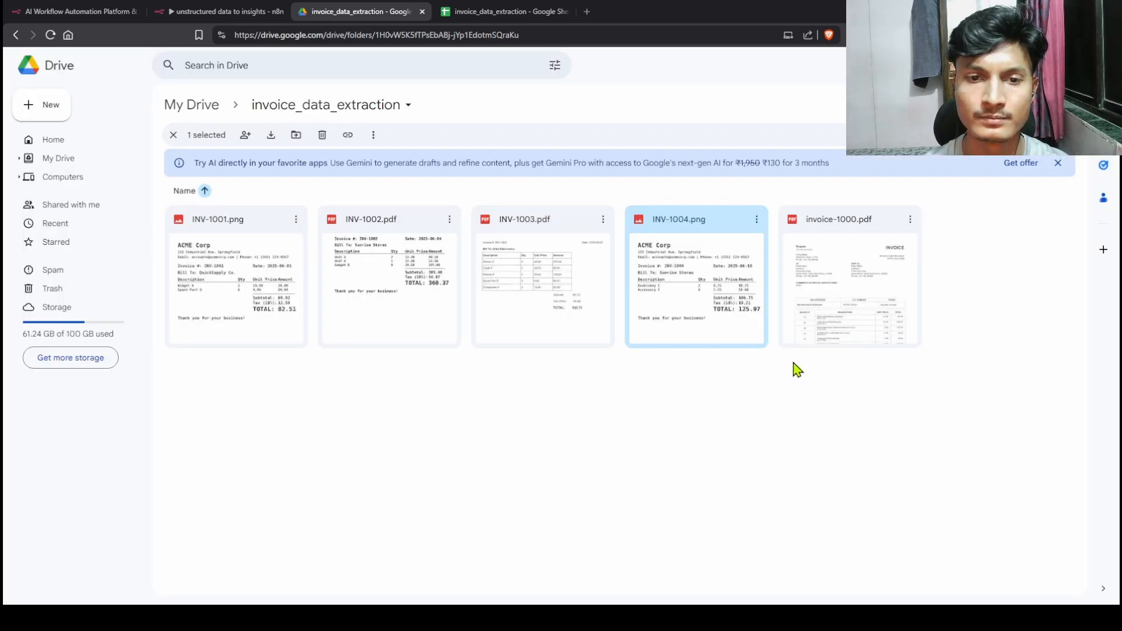
{"action": "left_click", "coordinate": [235, 13]}
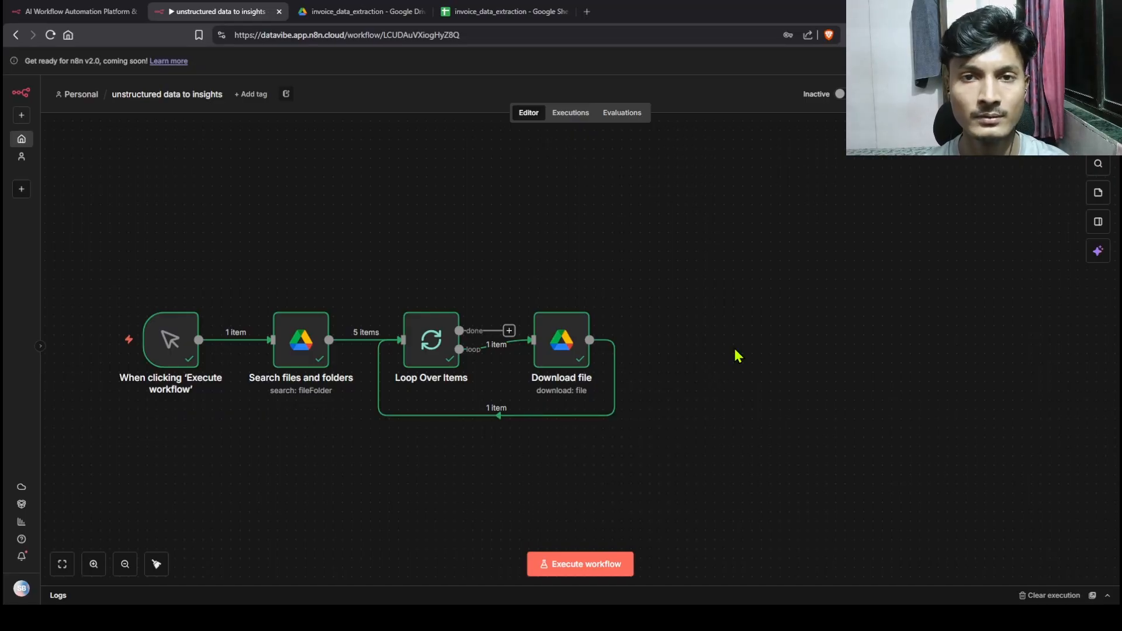
Step: Insert a Switch node after the Download file node
{"action": "left_click", "coordinate": [484, 414]}
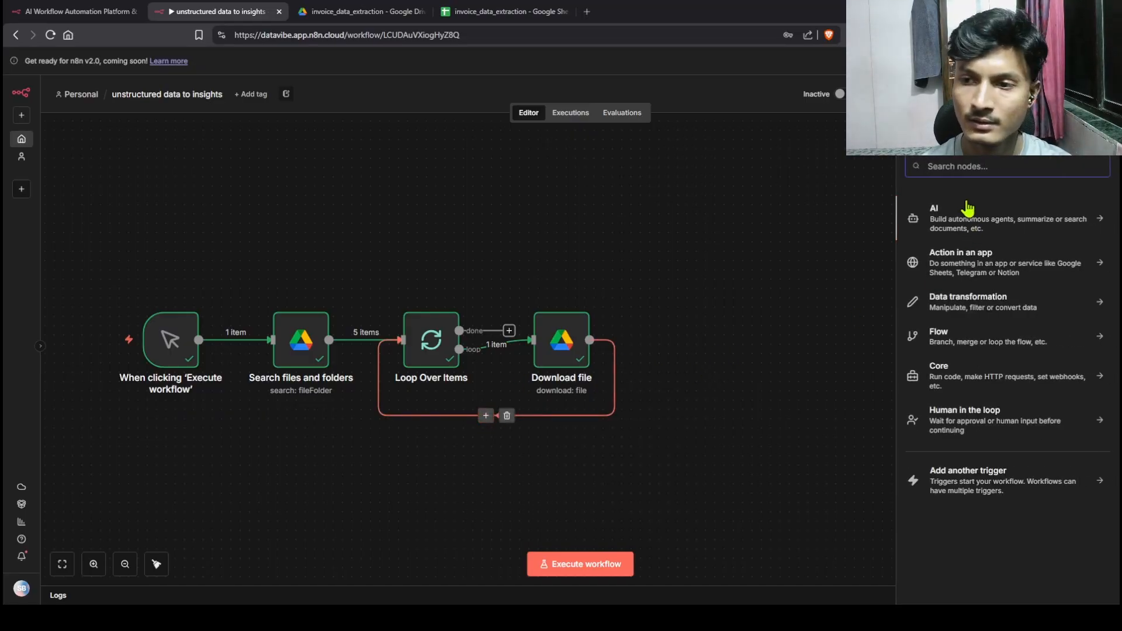
{"action": "type", "text": "switch"}
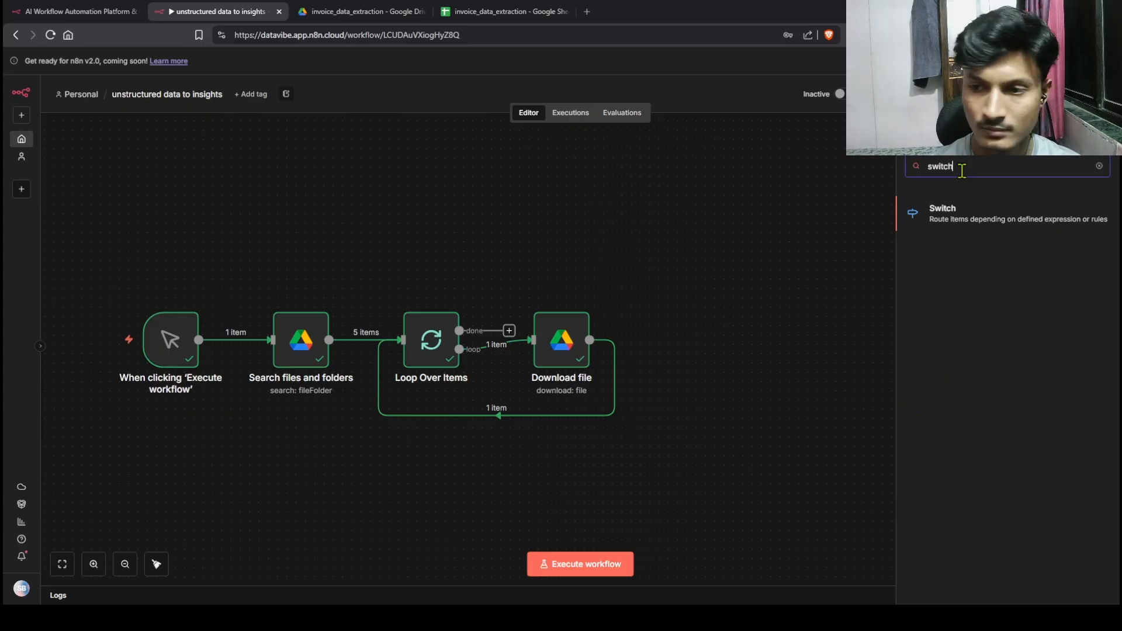
{"action": "left_click", "coordinate": [964, 217]}
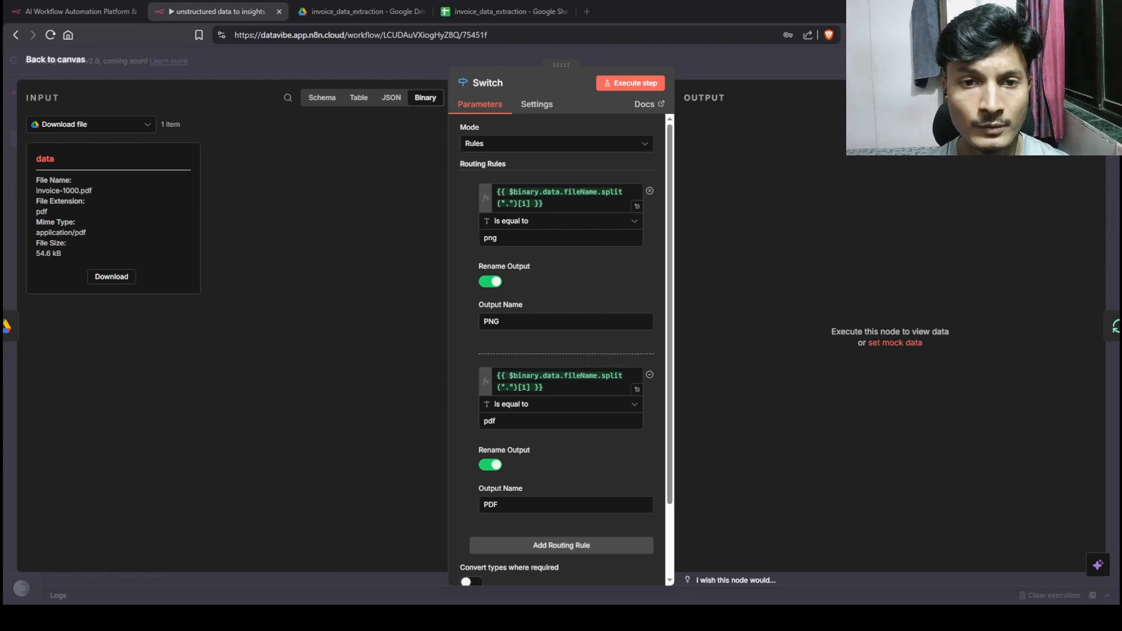
{"action": "scroll", "coordinate": [567, 346], "scroll_direction": "down", "scroll_amount": 3}
{"action": "scroll", "coordinate": [566, 346], "scroll_direction": "up", "scroll_amount": 3}
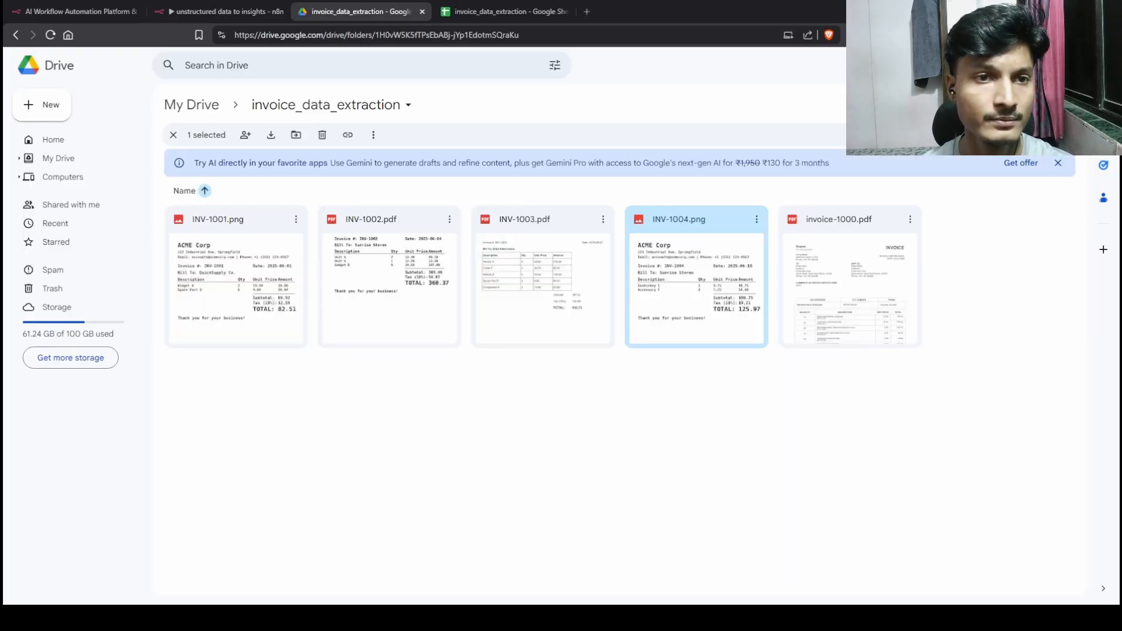
Step: Set up png and pdf extension rules after checking Drive file types, then confirm invoice-1000.pdf routes to PDF
{"action": "left_click", "coordinate": [386, 11]}
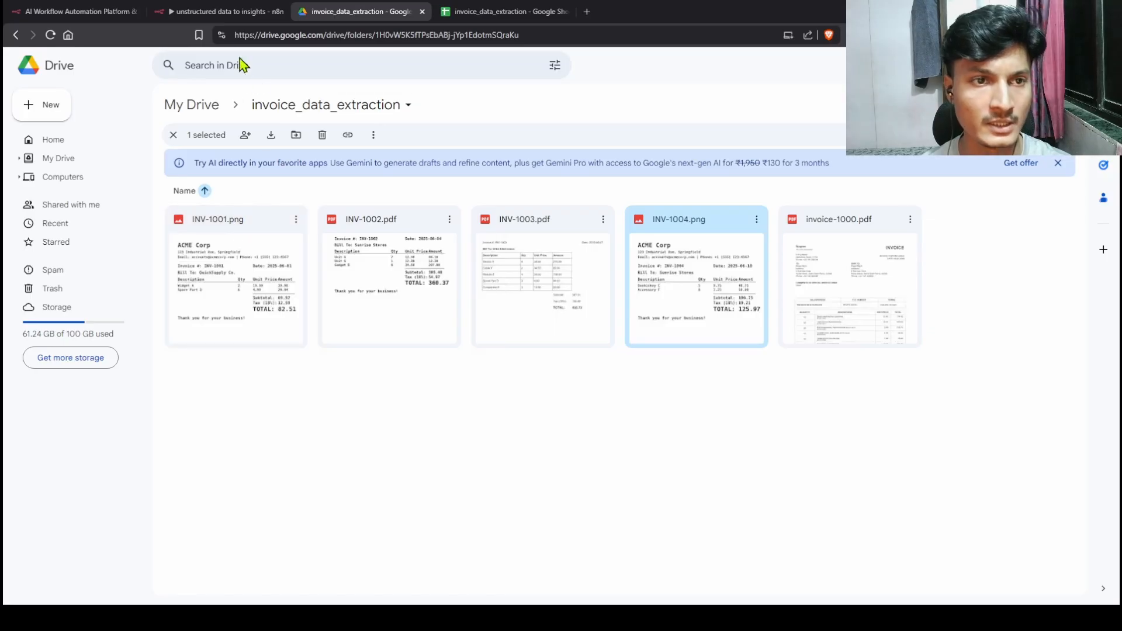
{"action": "left_click", "coordinate": [217, 11]}
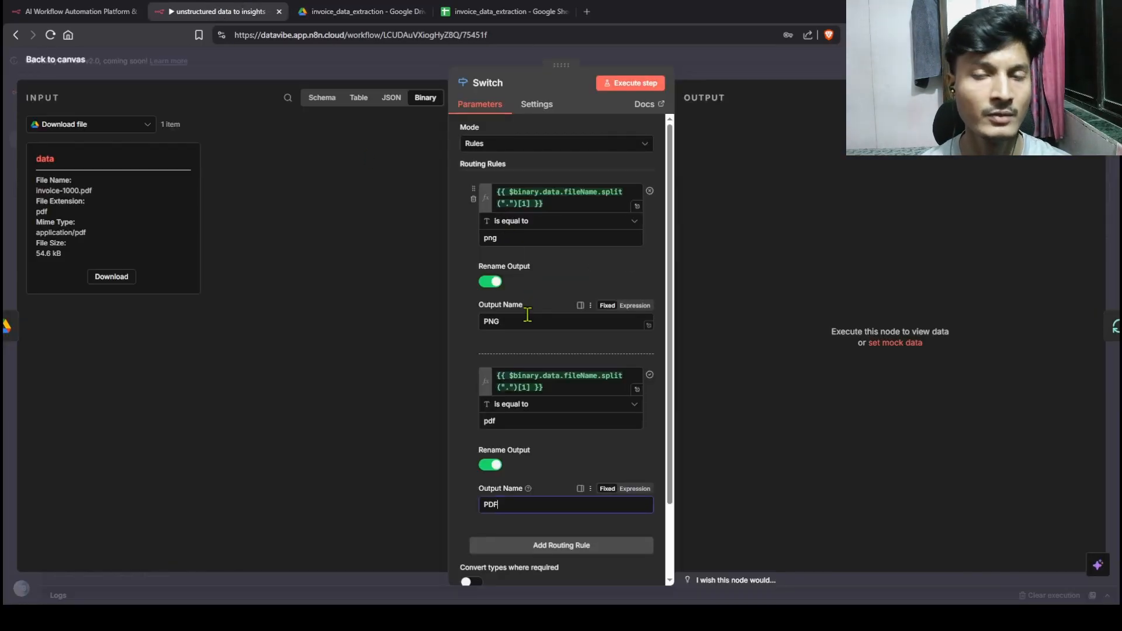
{"action": "scroll", "coordinate": [527, 315], "scroll_direction": "down", "scroll_amount": 3}
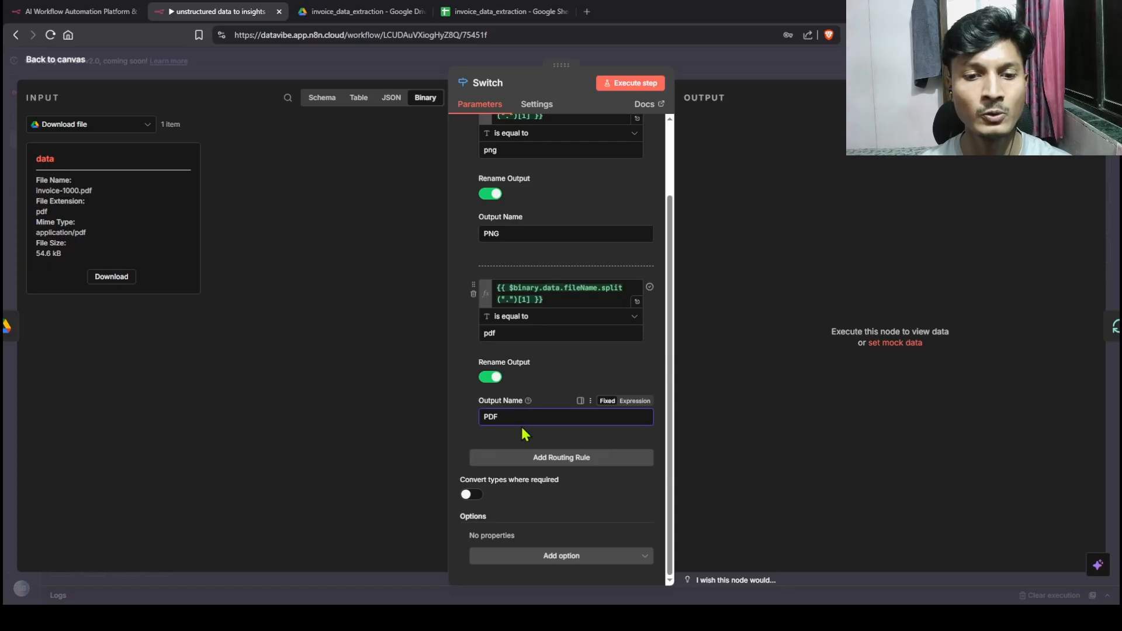
{"action": "left_click", "coordinate": [626, 88]}
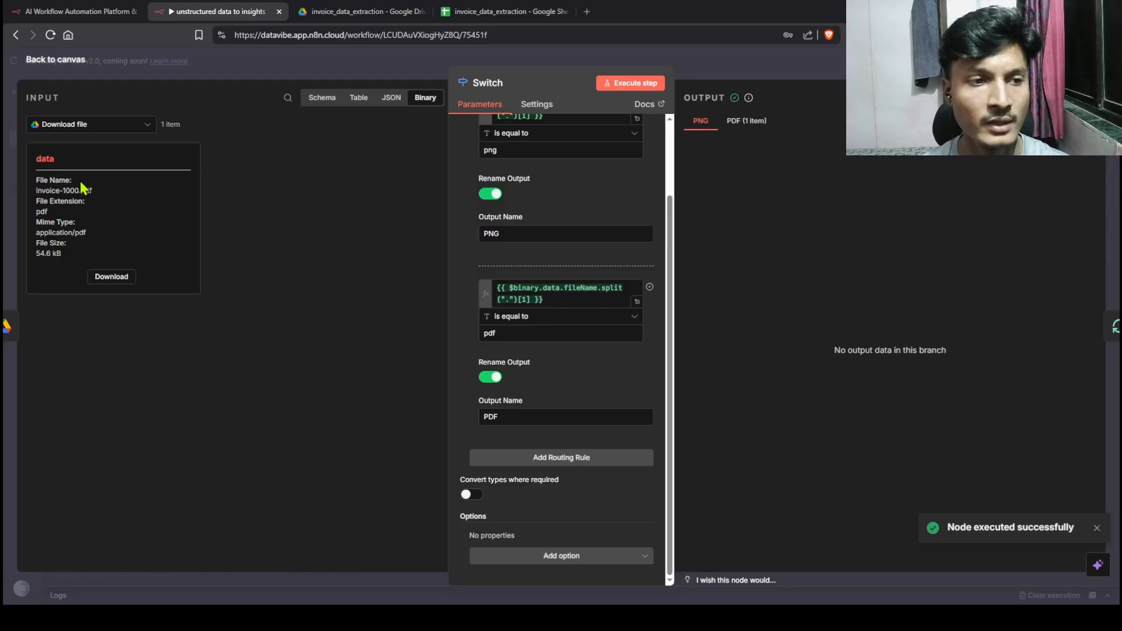
{"action": "left_click", "coordinate": [748, 121]}
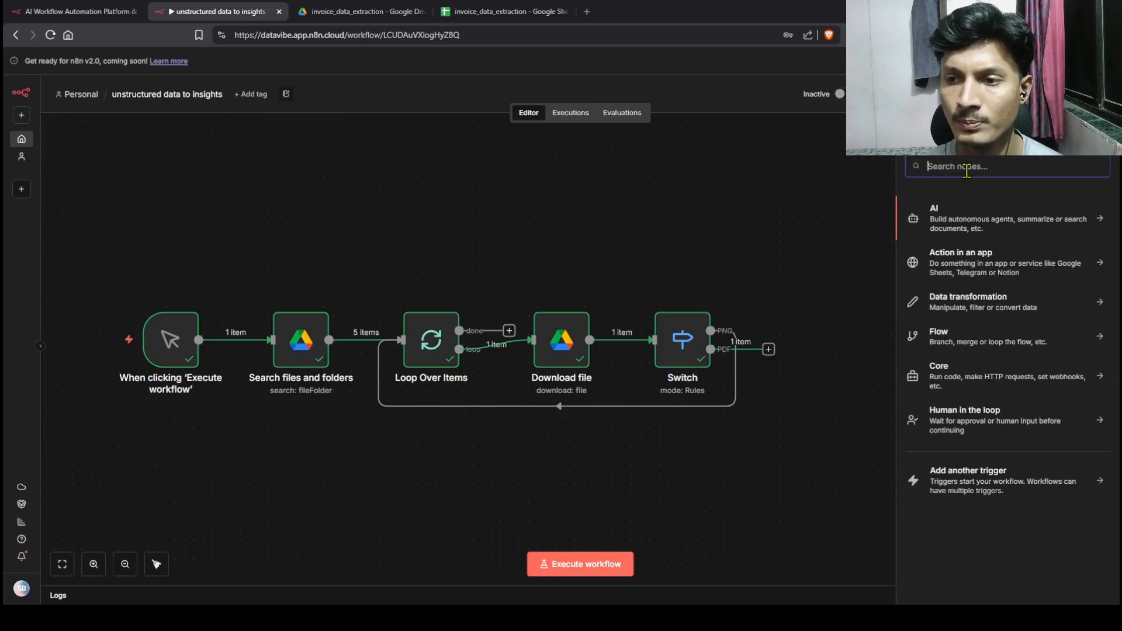
Step: Add an Extract from PDF node on the Switch's PDF output and run it, returning 1 item of invoice text
{"action": "type", "text": "extr"}
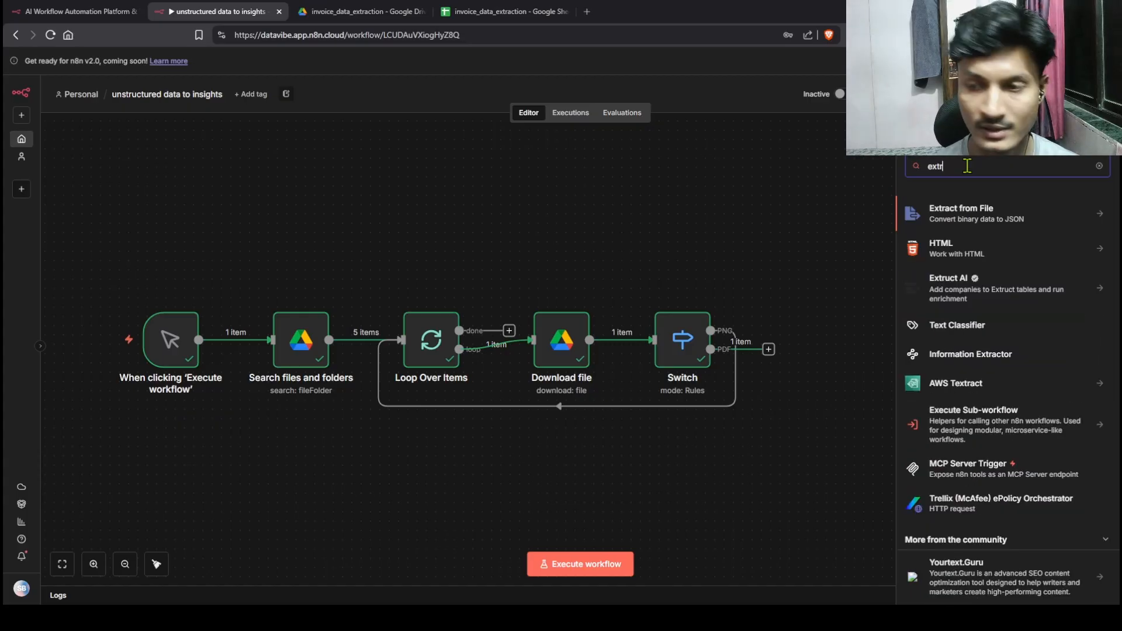
{"action": "left_click", "coordinate": [971, 225]}
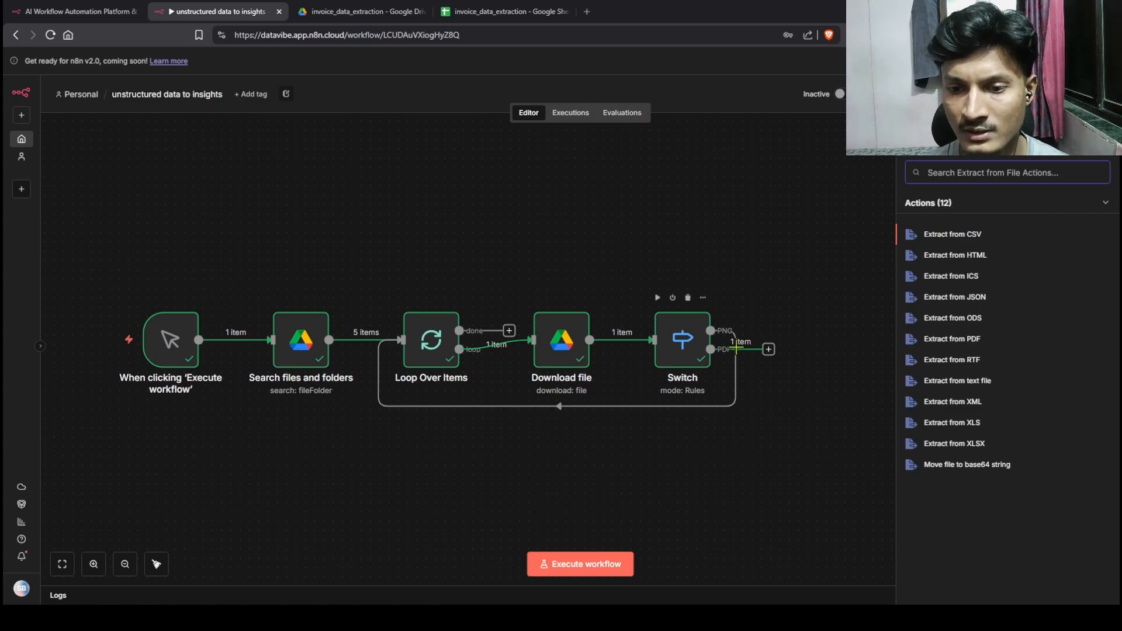
{"action": "left_click", "coordinate": [994, 339]}
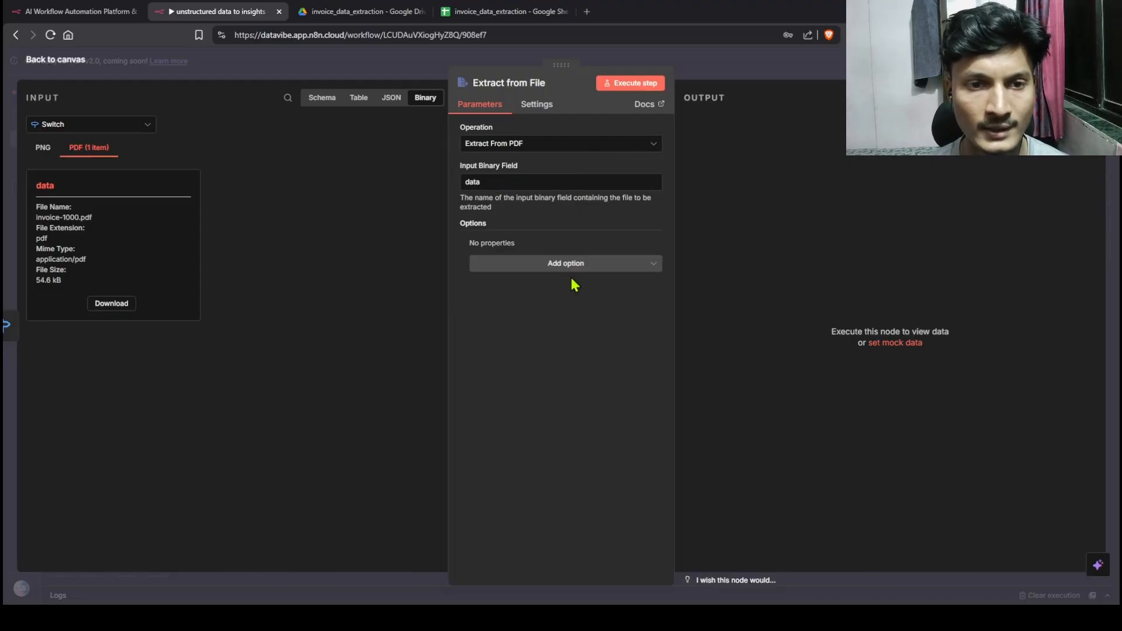
{"action": "left_click", "coordinate": [628, 82]}
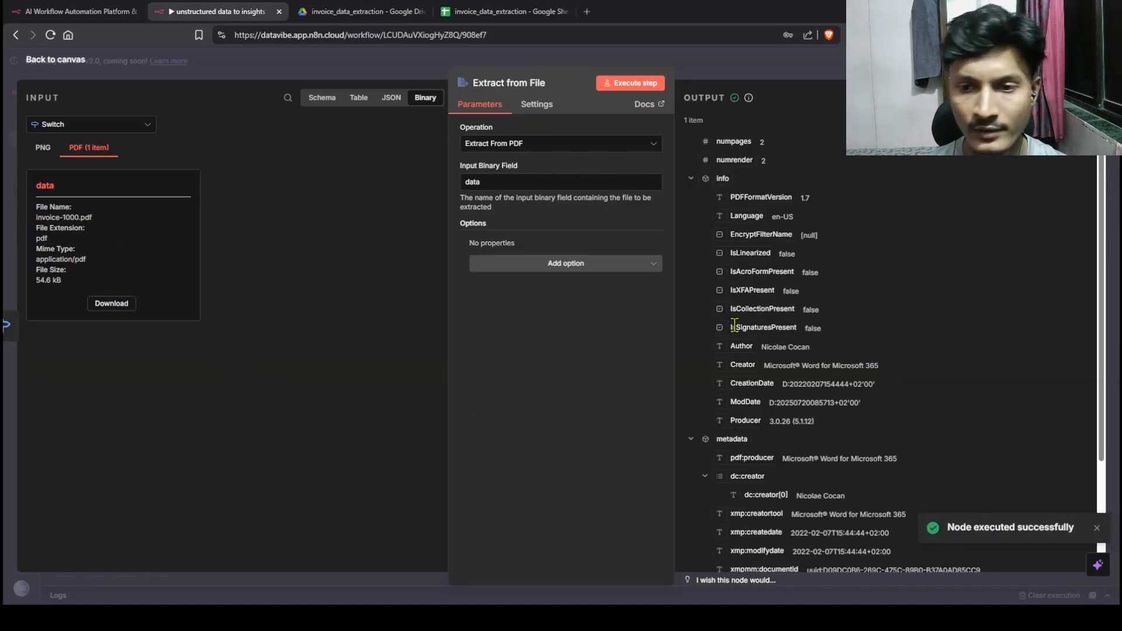
{"action": "scroll", "coordinate": [735, 325], "scroll_direction": "down", "scroll_amount": 3}
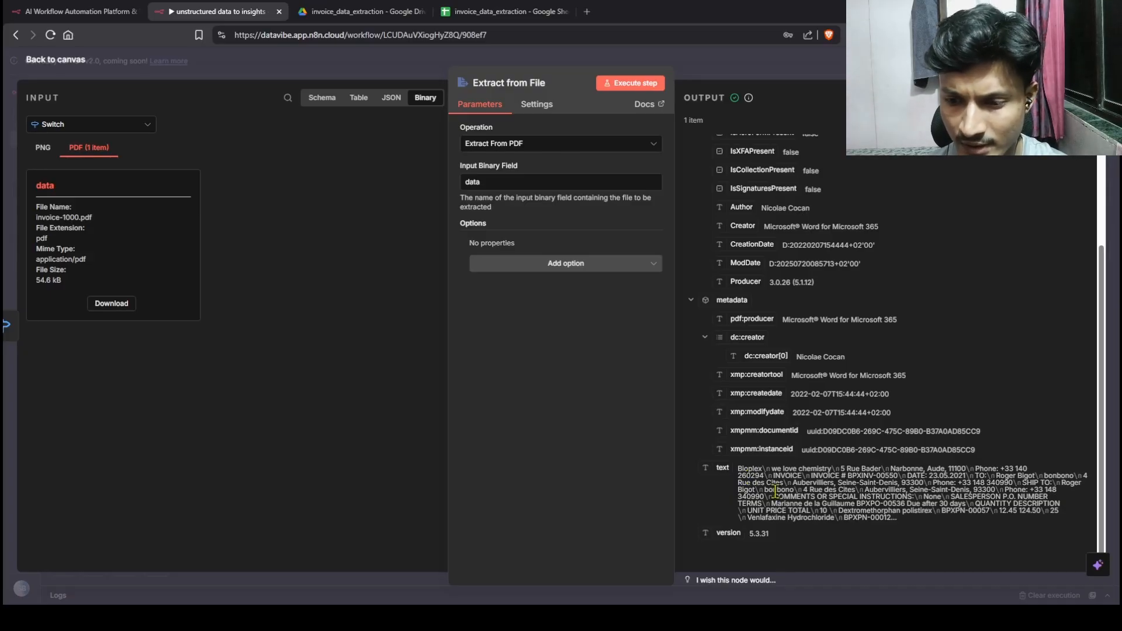
{"action": "scroll", "coordinate": [808, 491], "scroll_direction": "up", "scroll_amount": 3}
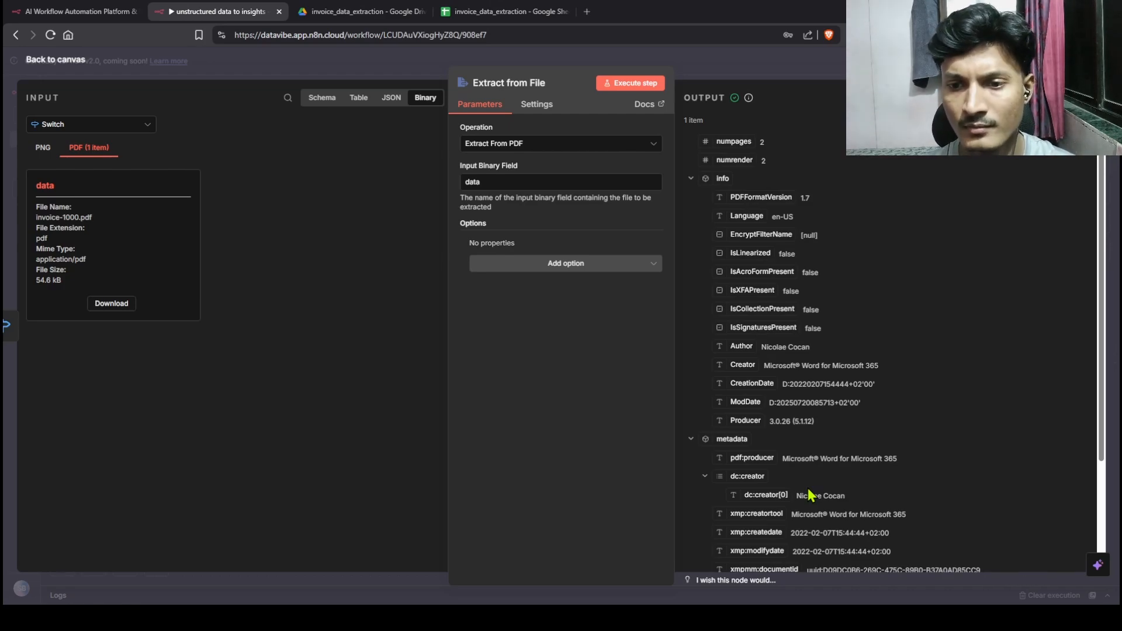
{"action": "scroll", "coordinate": [810, 495], "scroll_direction": "down", "scroll_amount": 3}
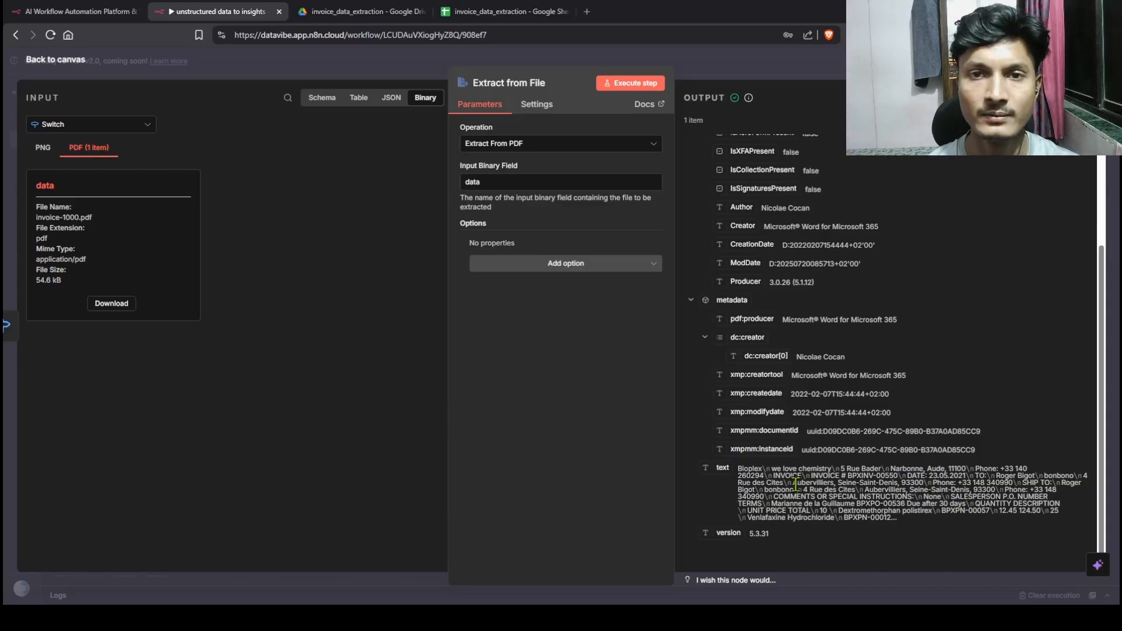
{"action": "key", "text": "Escape"}
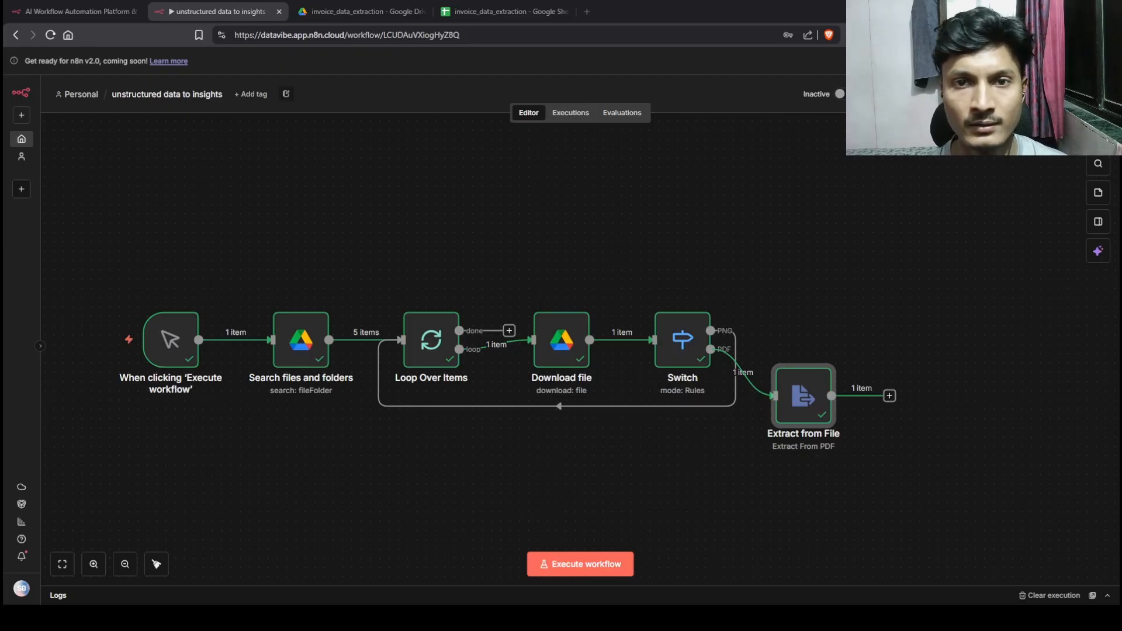
Step: Add an Information Extractor node after the PDF extraction step
{"action": "key", "text": "Tab"}
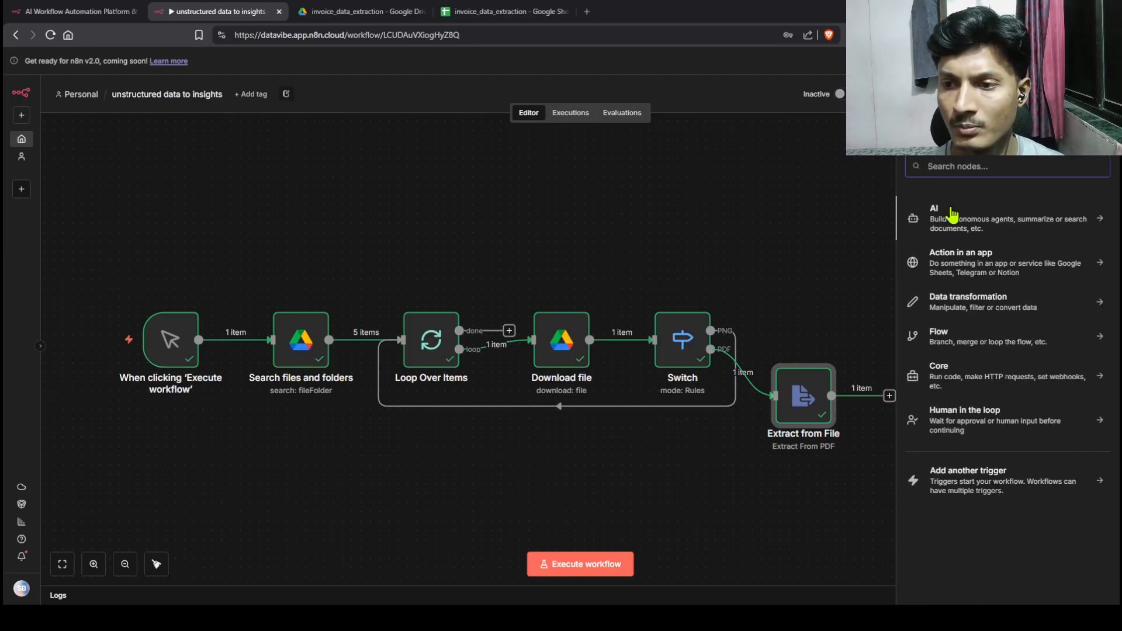
{"action": "type", "text": "in"}
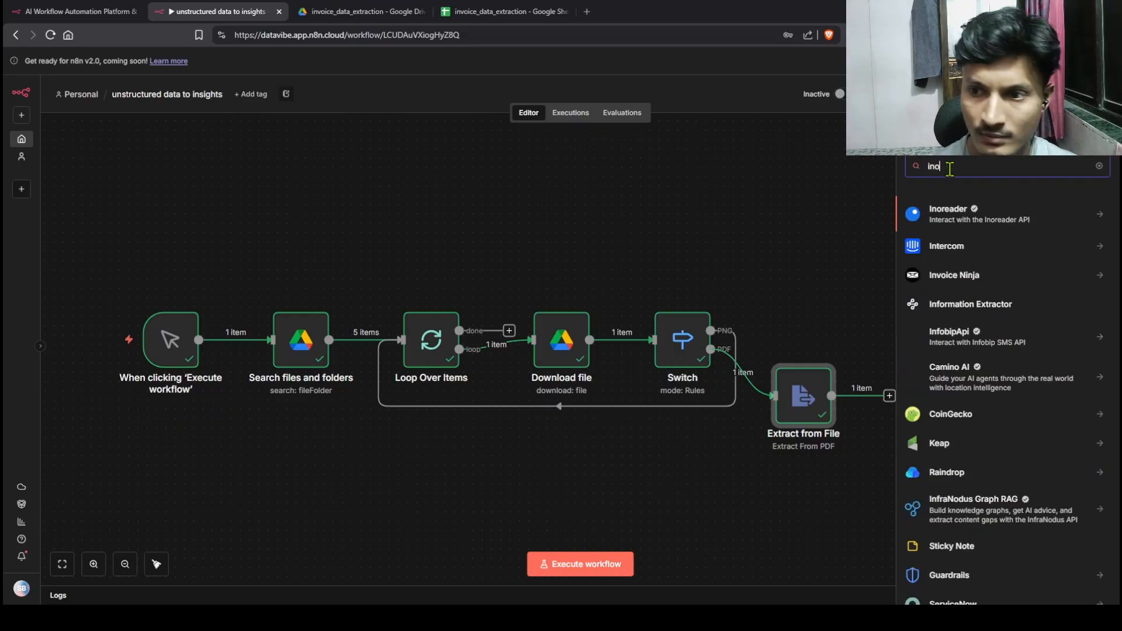
{"action": "type", "text": "form"}
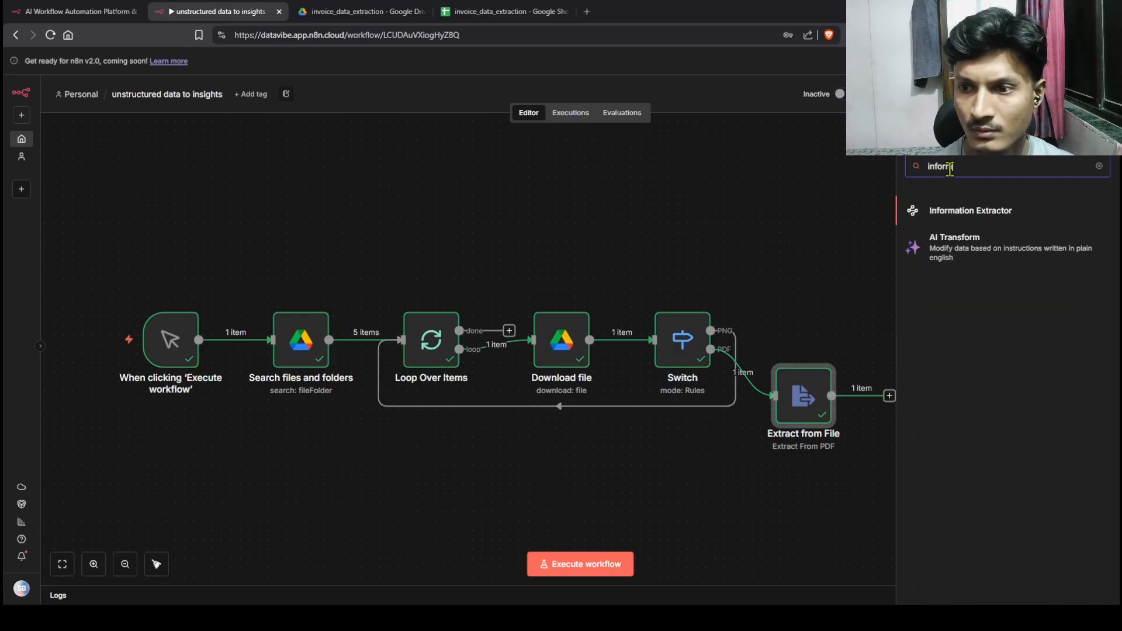
{"action": "left_click", "coordinate": [955, 214]}
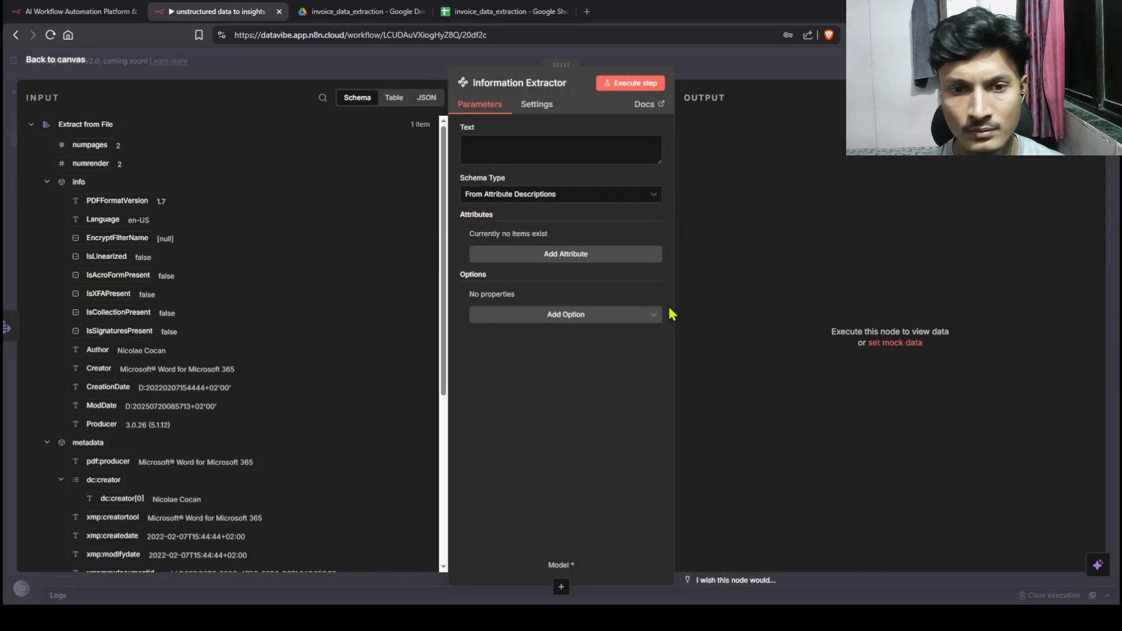
Step: Feed the extracted PDF text into the extractor and set Schema Type to Generate From JSON Example
{"action": "left_click", "coordinate": [489, 142]}
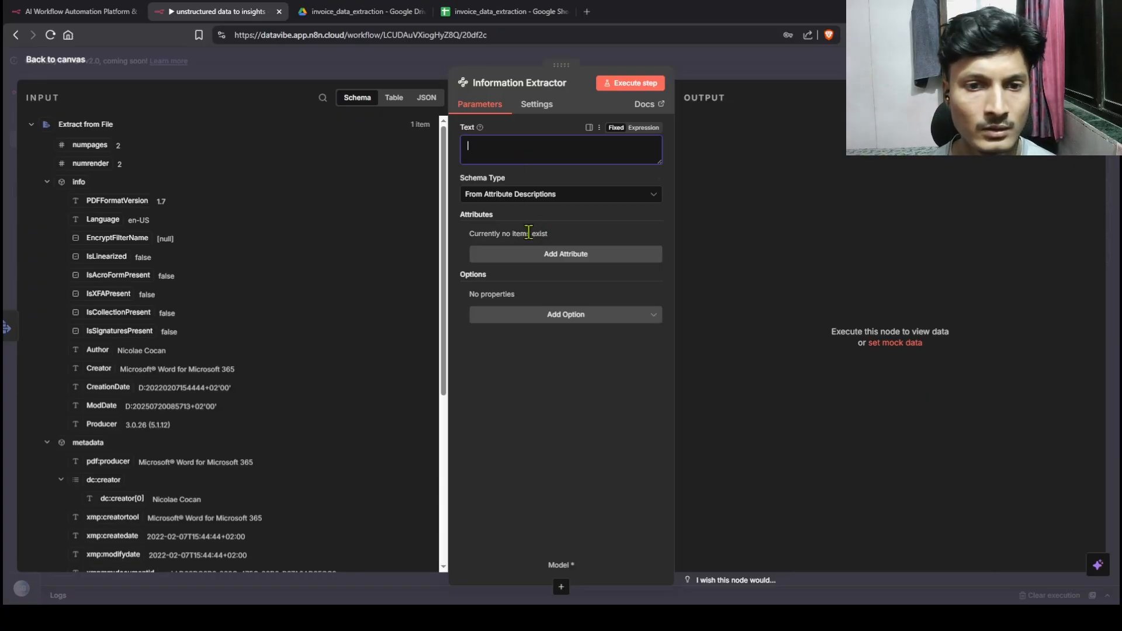
{"action": "scroll", "coordinate": [195, 402], "scroll_direction": "down", "scroll_amount": 5}
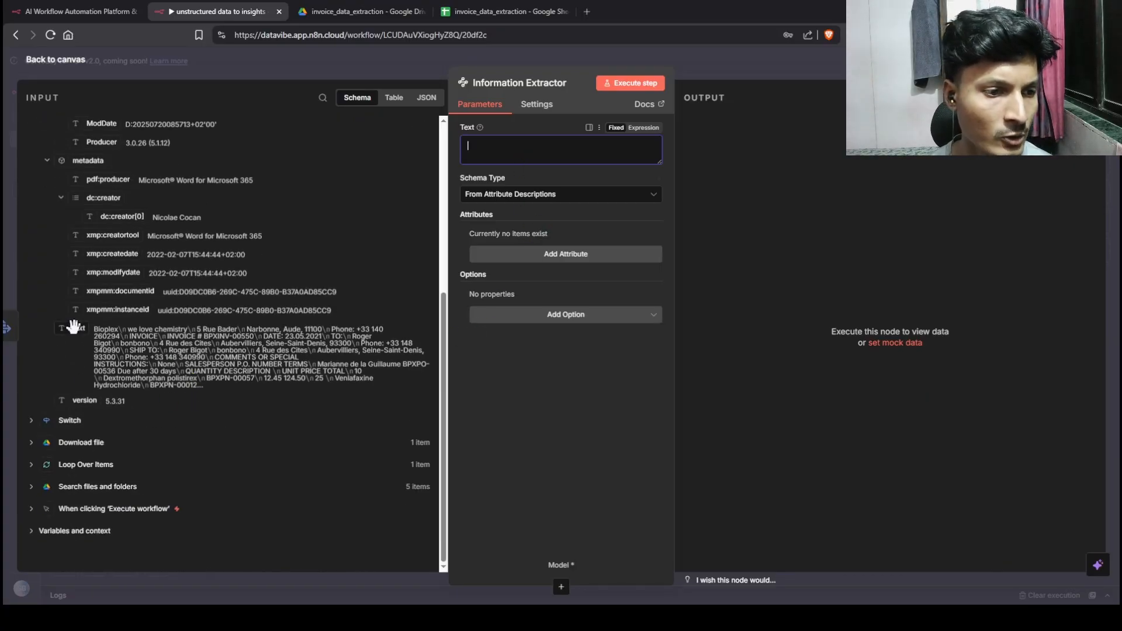
{"action": "left_click_drag", "start_coordinate": [76, 328], "coordinate": [489, 153]}
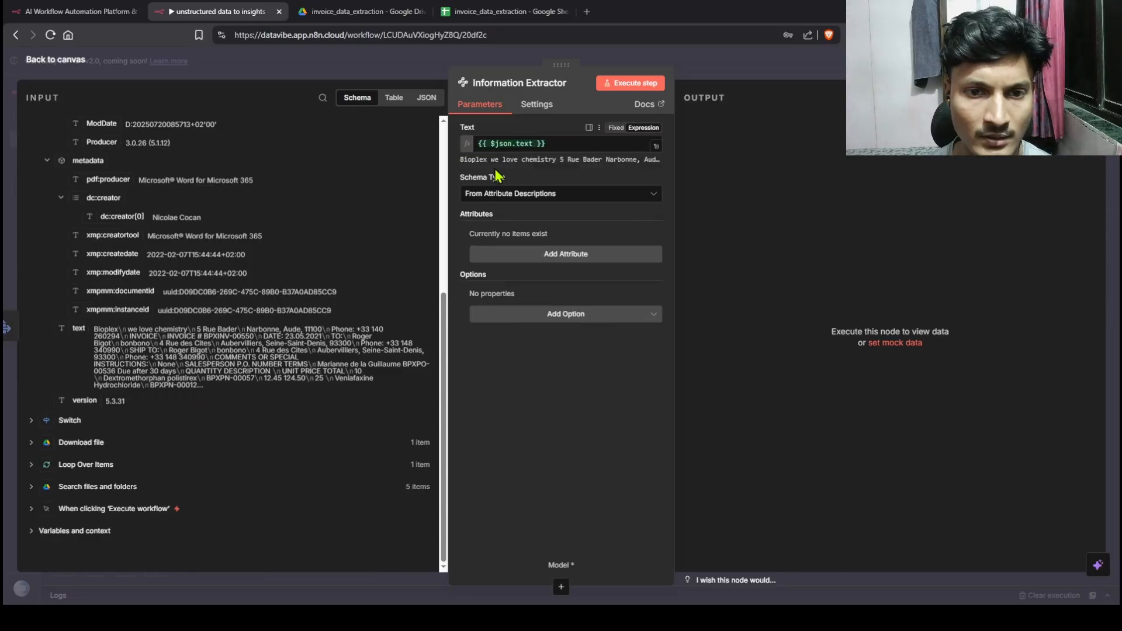
{"action": "left_click", "coordinate": [584, 195]}
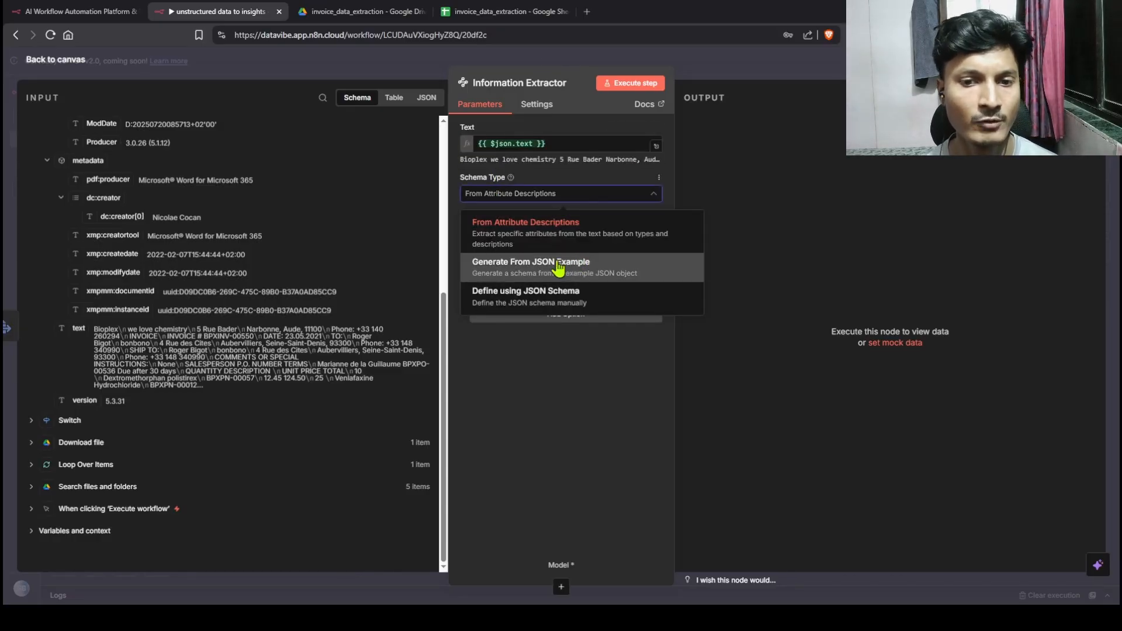
{"action": "left_click", "coordinate": [559, 272]}
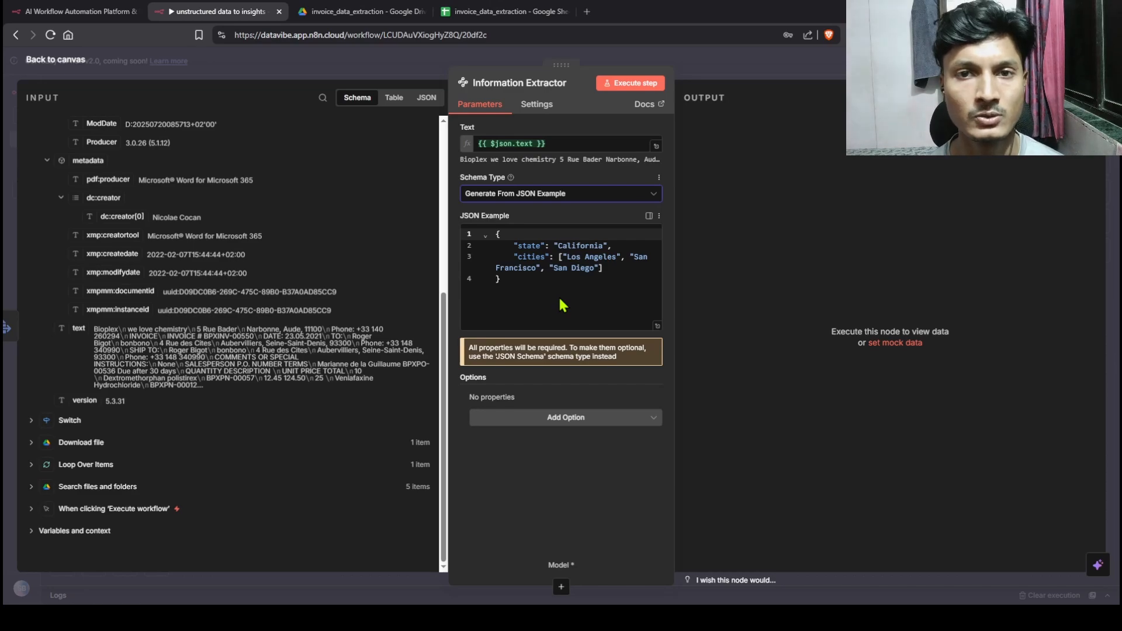
Step: Replace the JSON example with a sample invoice including line items, then test-run it, which fails without a model
{"action": "key", "text": "ctrl+a"}
{"action": "key", "text": "ctrl+v"}
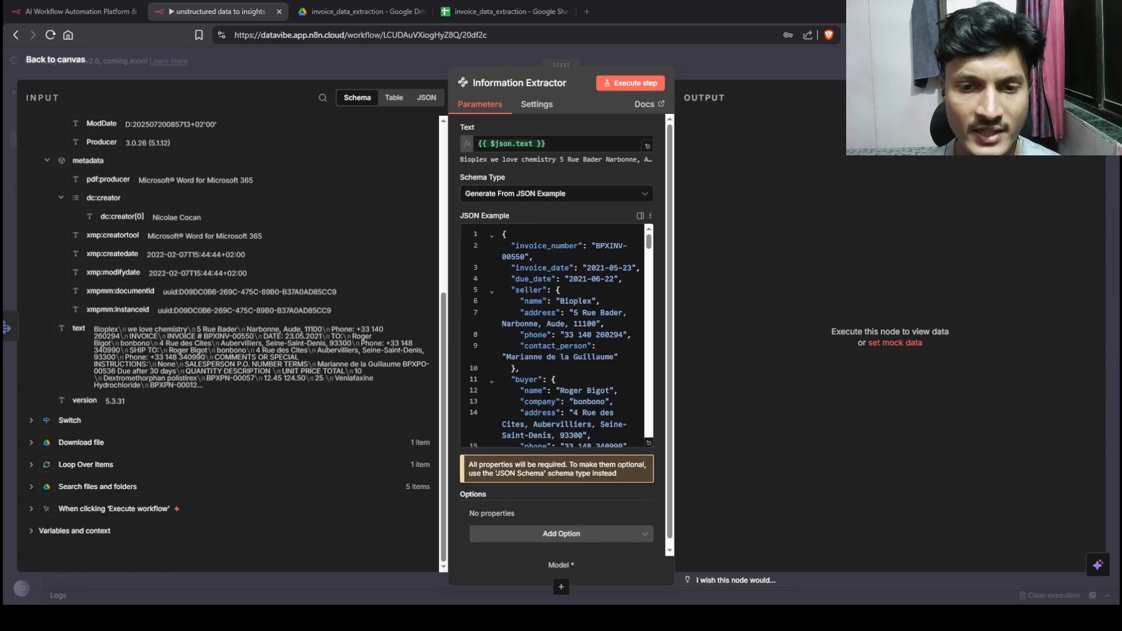
{"action": "scroll", "coordinate": [555, 336], "scroll_direction": "down", "scroll_amount": 5}
{"action": "scroll", "coordinate": [555, 336], "scroll_direction": "down", "scroll_amount": 5}
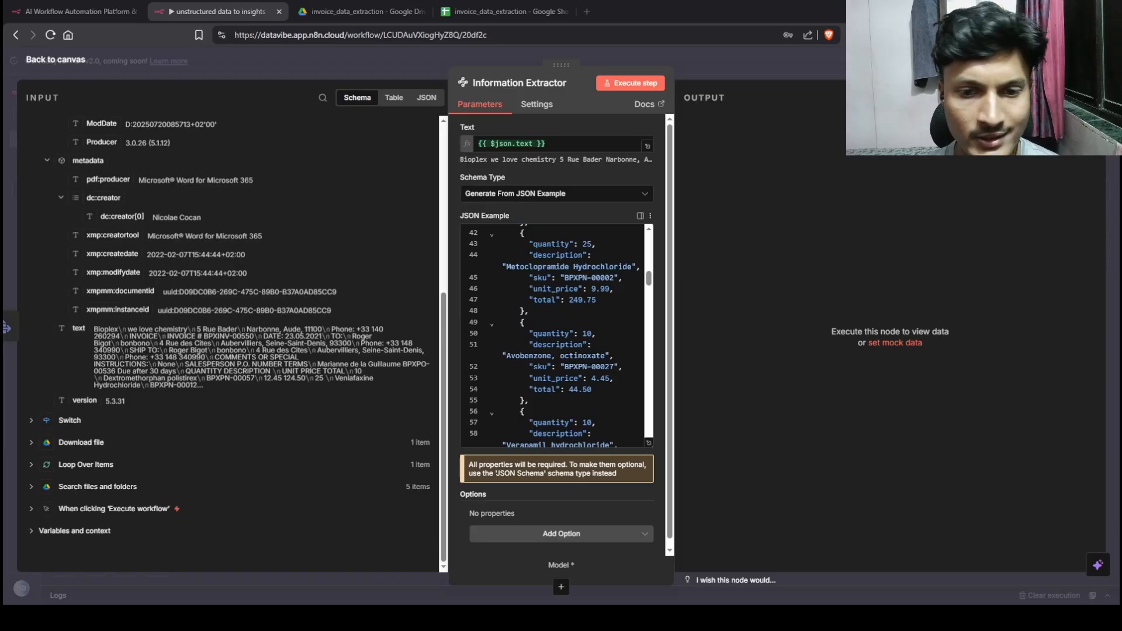
{"action": "scroll", "coordinate": [555, 336], "scroll_direction": "up", "scroll_amount": 4}
{"action": "left_click", "coordinate": [630, 83]}
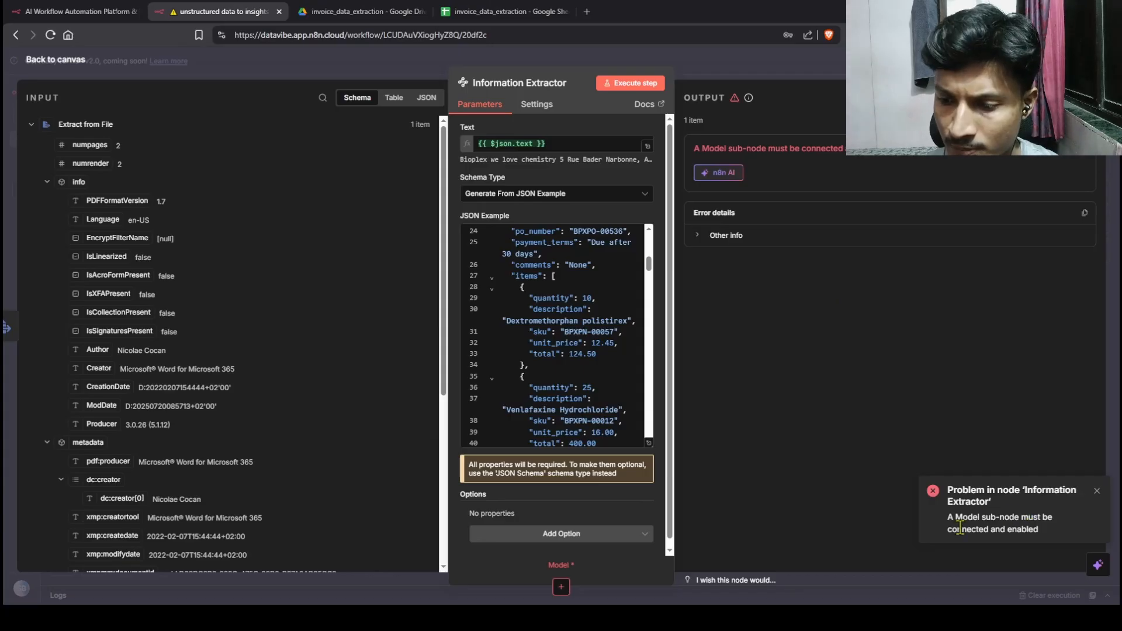
Step: Attach a Google Gemini Chat Model (gemini-2.5-flash) to the Information Extractor, then reopen the extractor
{"action": "left_click", "coordinate": [73, 62]}
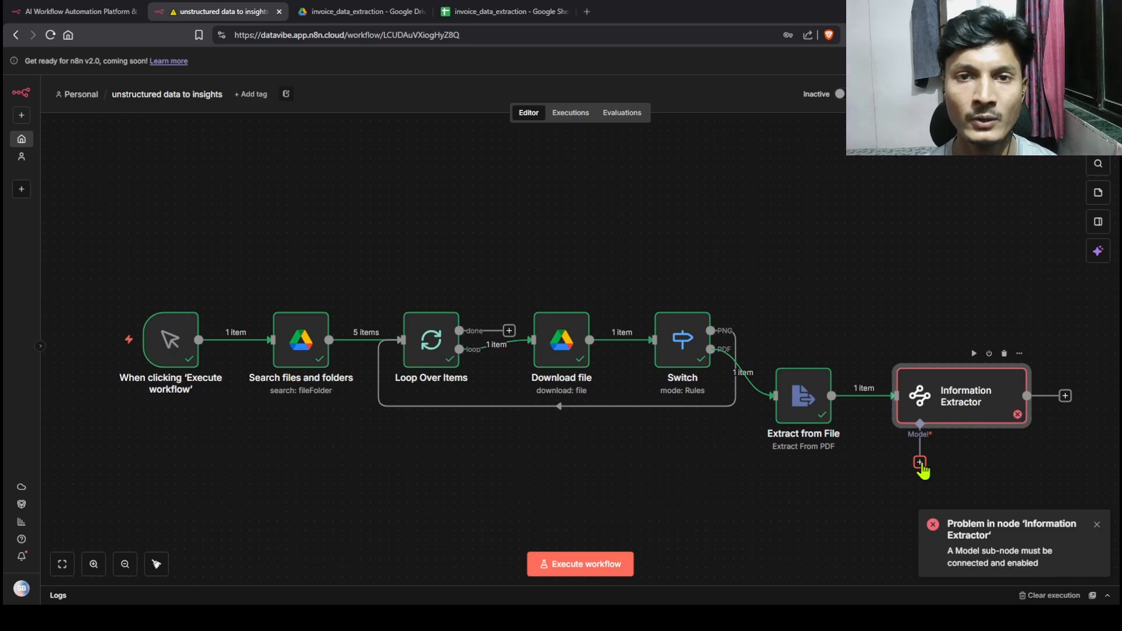
{"action": "left_click", "coordinate": [920, 463]}
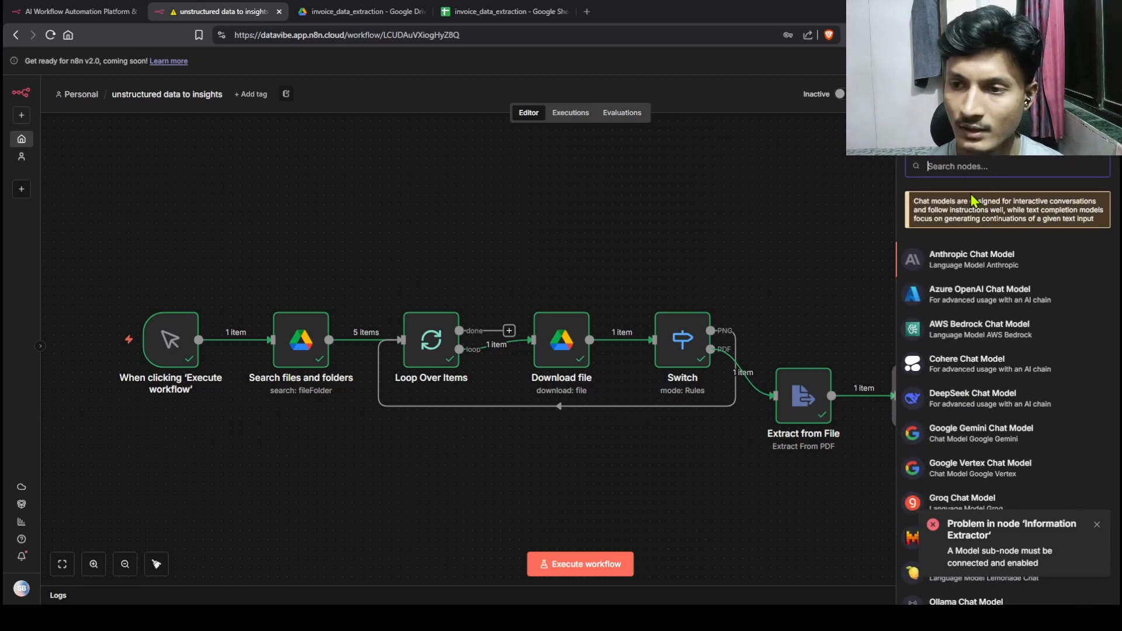
{"action": "type", "text": "ge"}
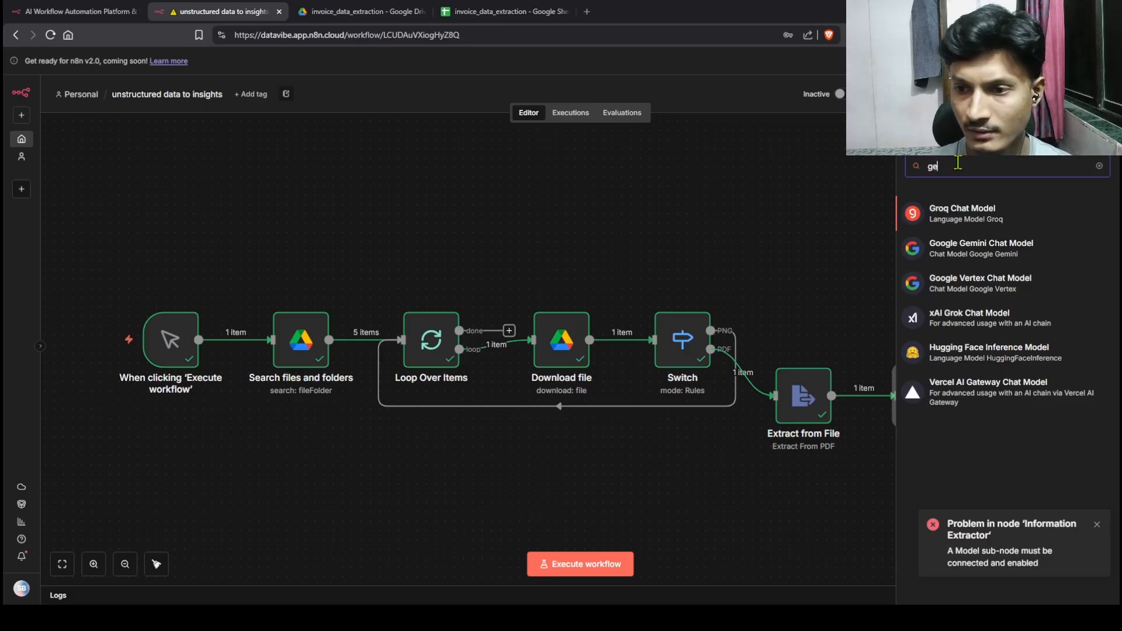
{"action": "left_click", "coordinate": [971, 257]}
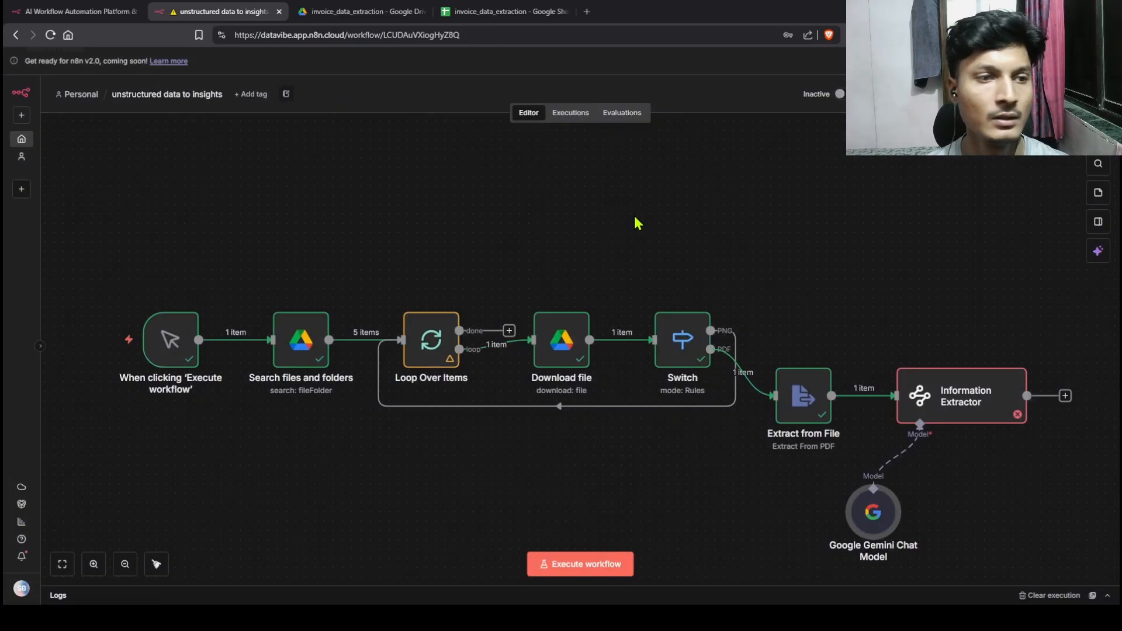
{"action": "key", "text": "Escape"}
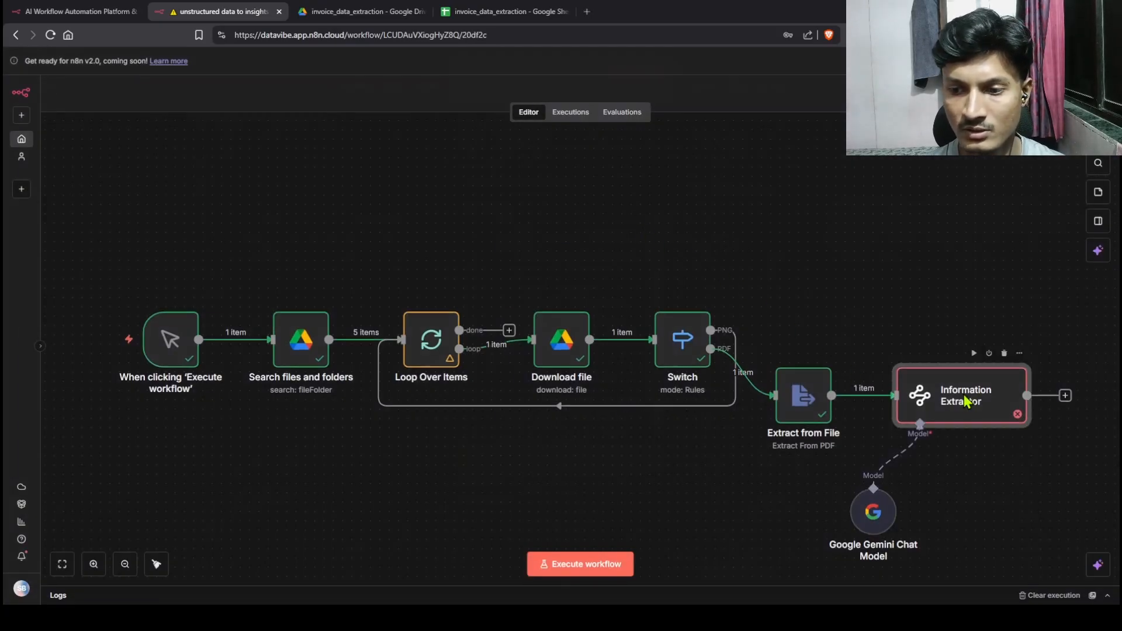
{"action": "double_click", "coordinate": [964, 398]}
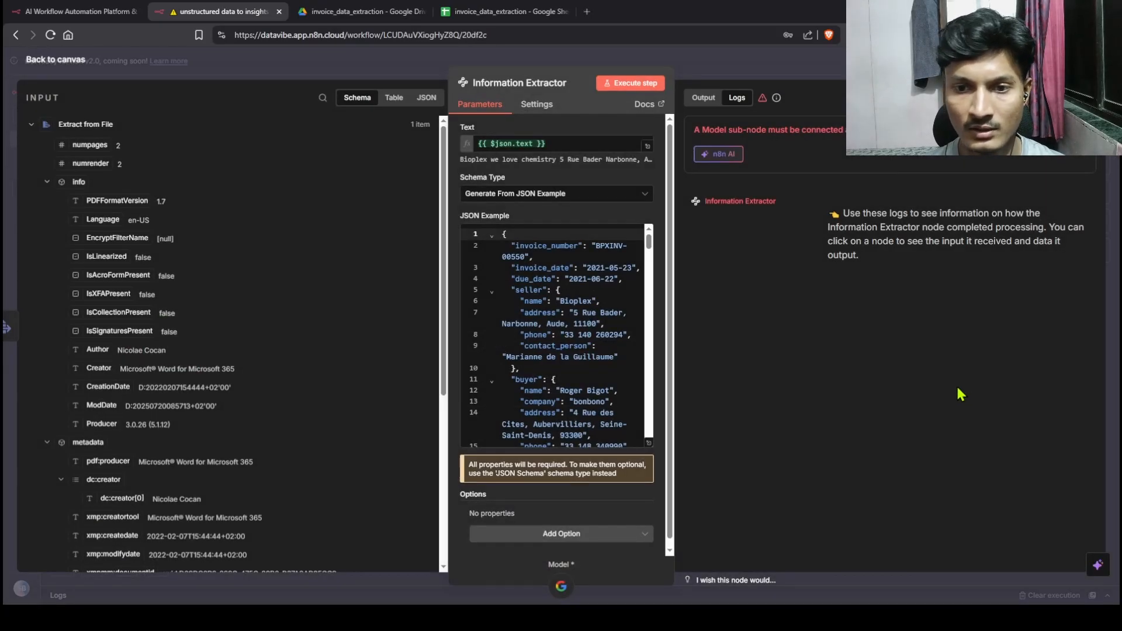
Step: Run the extractor through Gemini and review invoice fields, 28 line items and total_due 6610.95
{"action": "left_click", "coordinate": [630, 85]}
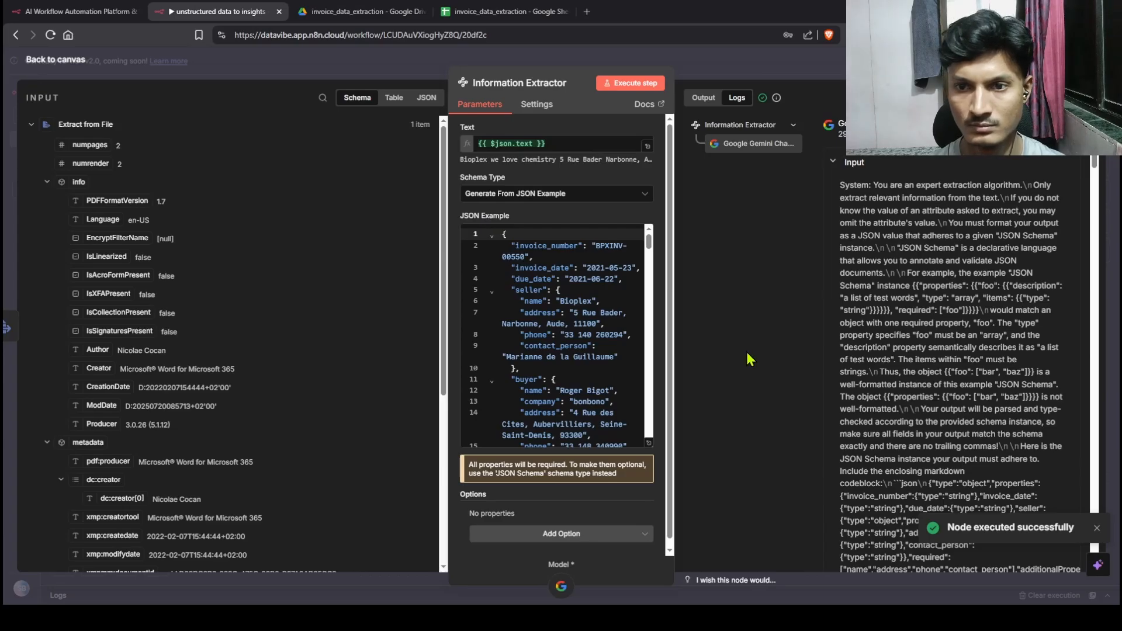
{"action": "scroll", "coordinate": [873, 344], "scroll_direction": "down", "scroll_amount": 10}
{"action": "scroll", "coordinate": [873, 344], "scroll_direction": "up", "scroll_amount": 5}
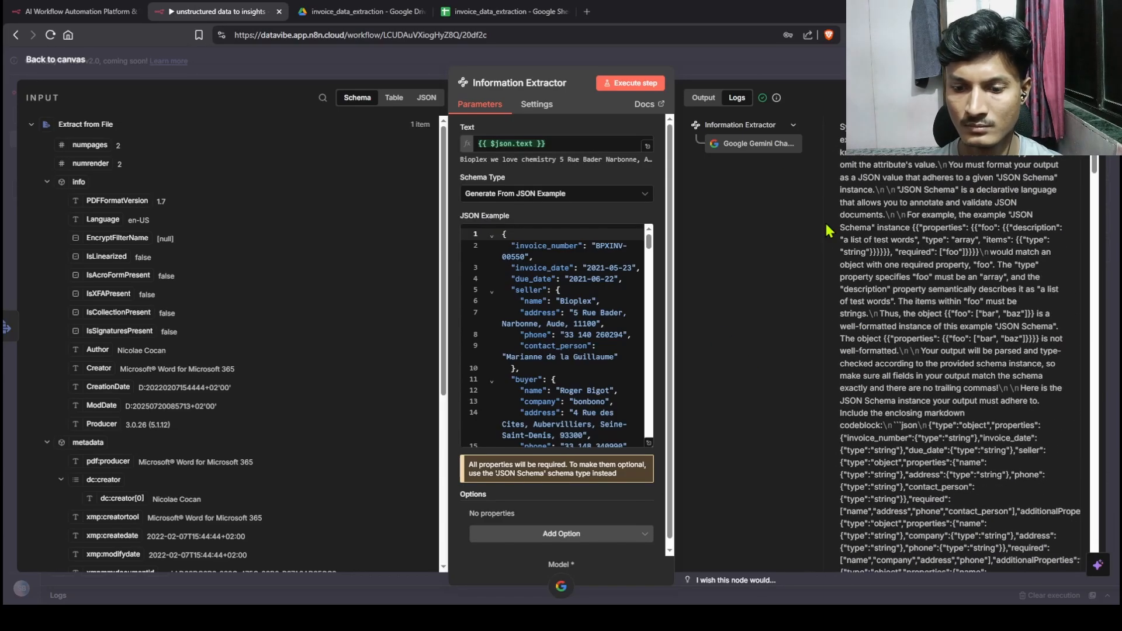
{"action": "left_click", "coordinate": [703, 97]}
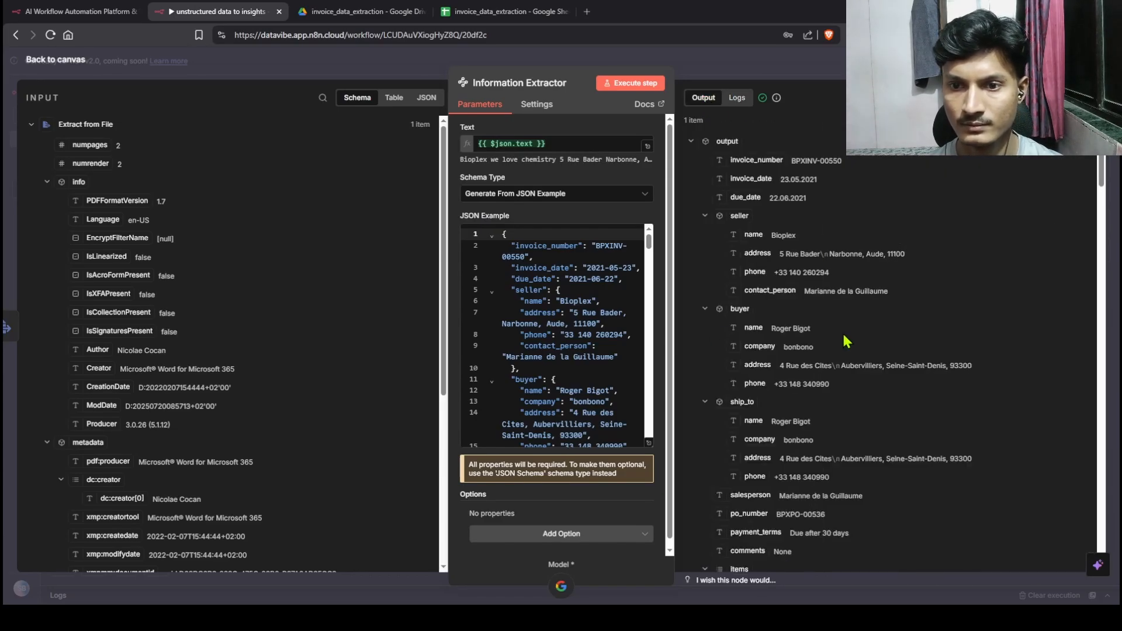
{"action": "scroll", "coordinate": [848, 342], "scroll_direction": "down", "scroll_amount": 3}
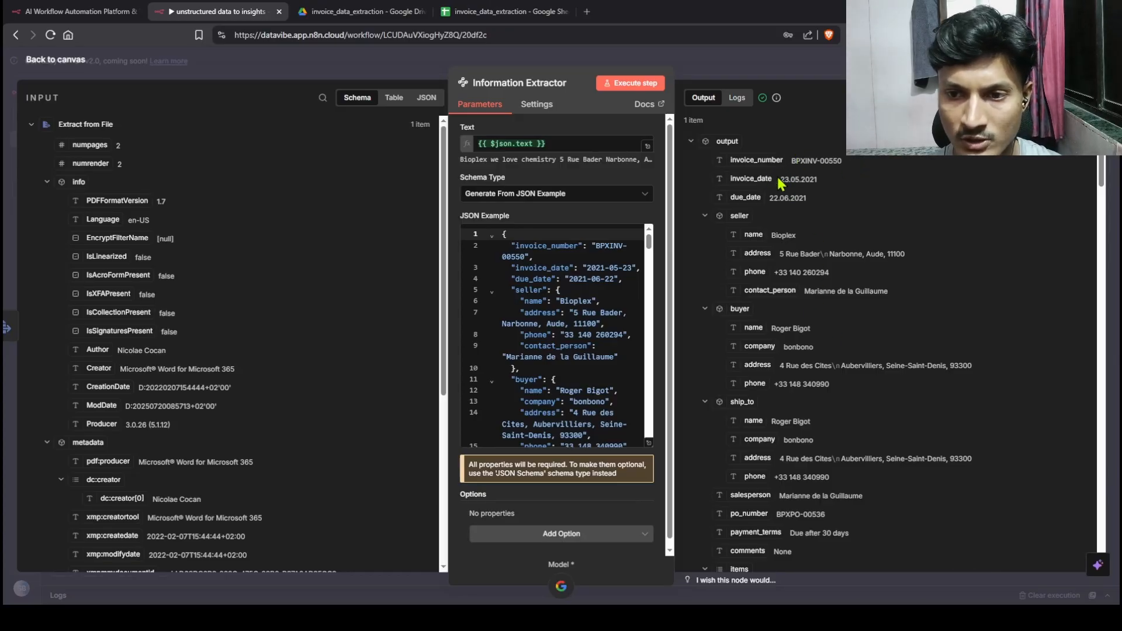
{"action": "scroll", "coordinate": [933, 445], "scroll_direction": "down", "scroll_amount": 10}
{"action": "scroll", "coordinate": [933, 445], "scroll_direction": "down", "scroll_amount": 15}
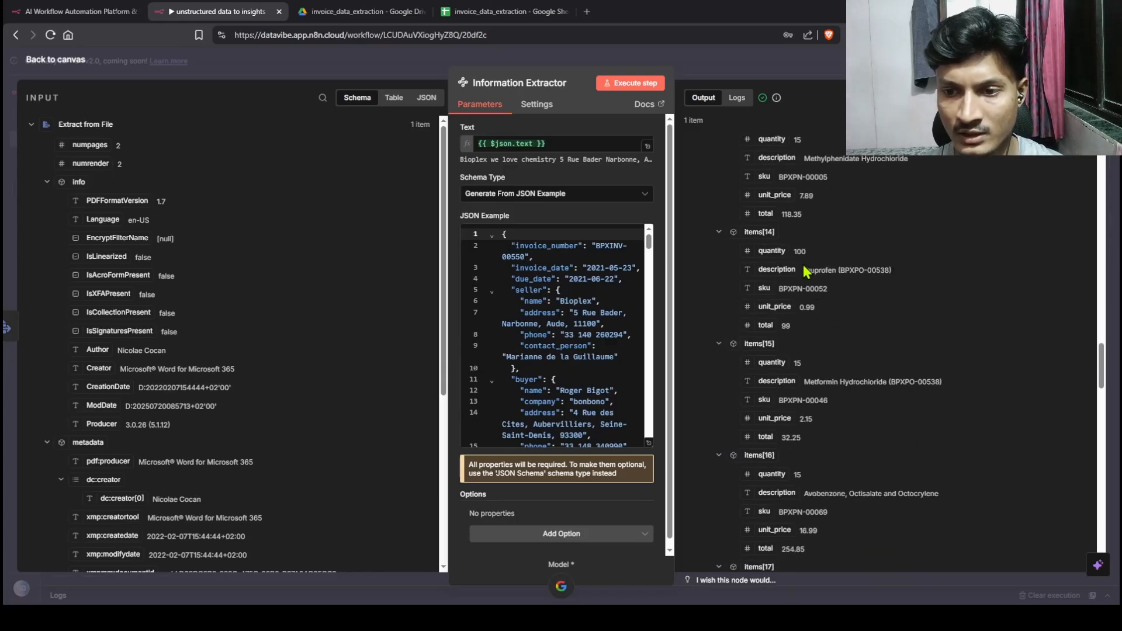
{"action": "scroll", "coordinate": [885, 459], "scroll_direction": "down", "scroll_amount": 10}
{"action": "scroll", "coordinate": [873, 468], "scroll_direction": "down", "scroll_amount": 10}
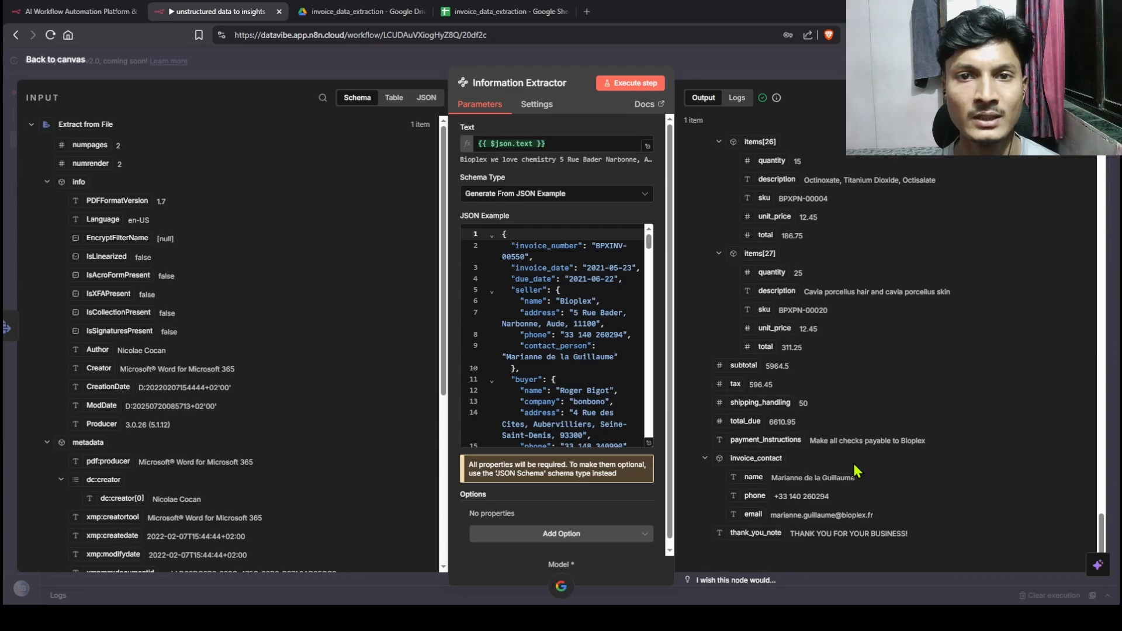
{"action": "key", "text": "Escape"}
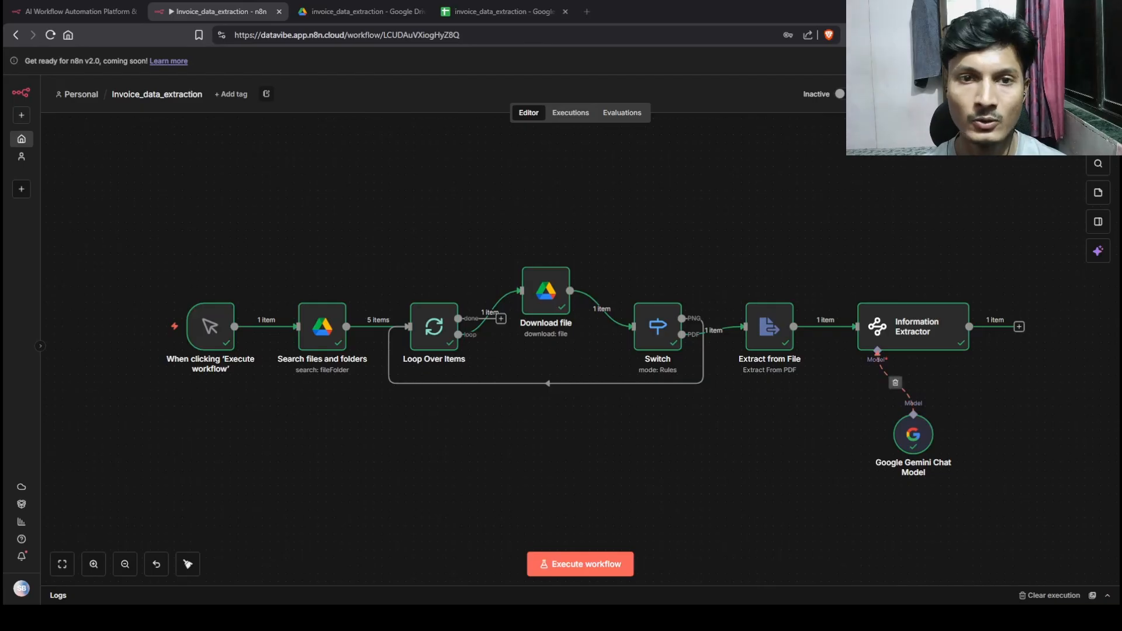
Step: Add a Google Sheets Append or Update Row node for the invoice_data_extraction document after the Information Extractor
{"action": "left_click", "coordinate": [497, 11]}
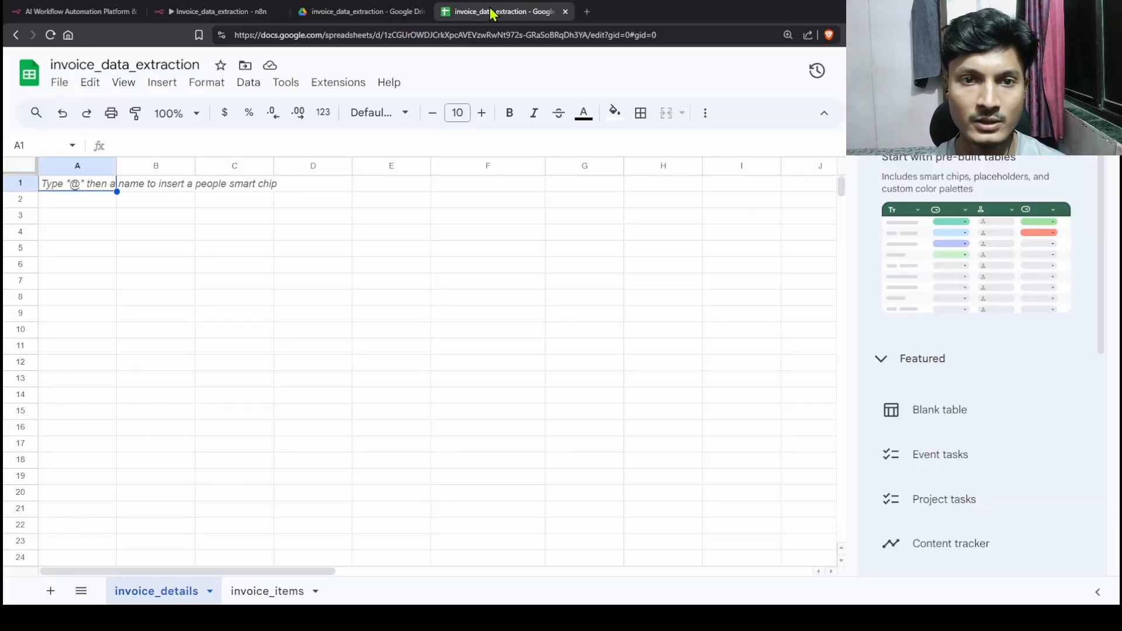
{"action": "left_click", "coordinate": [234, 13]}
{"action": "left_click", "coordinate": [1019, 328]}
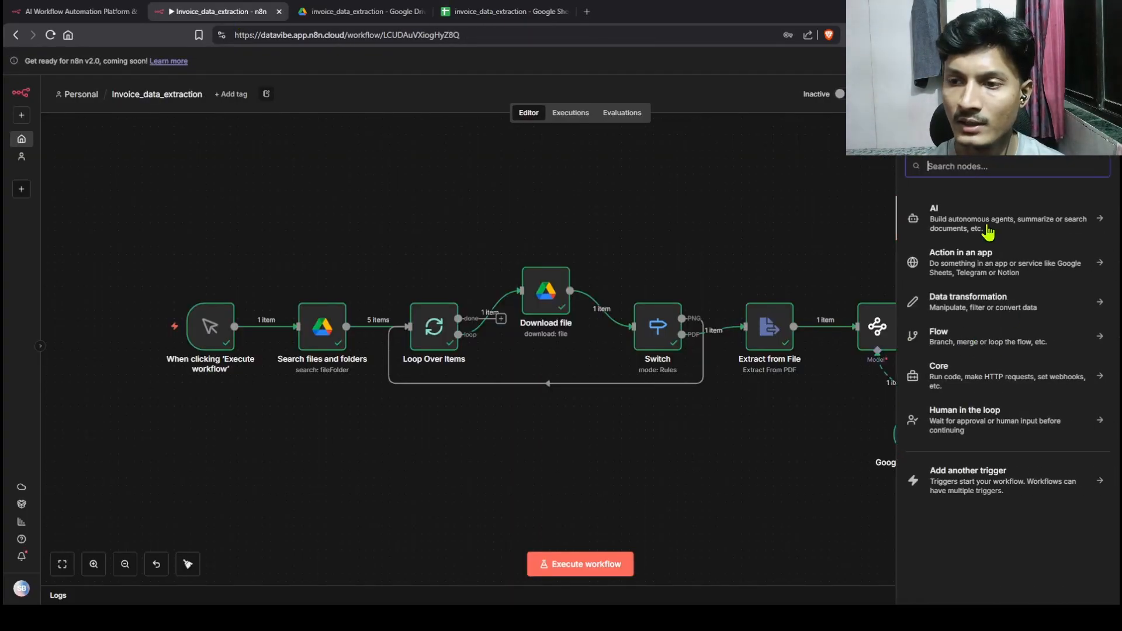
{"action": "type", "text": "google"}
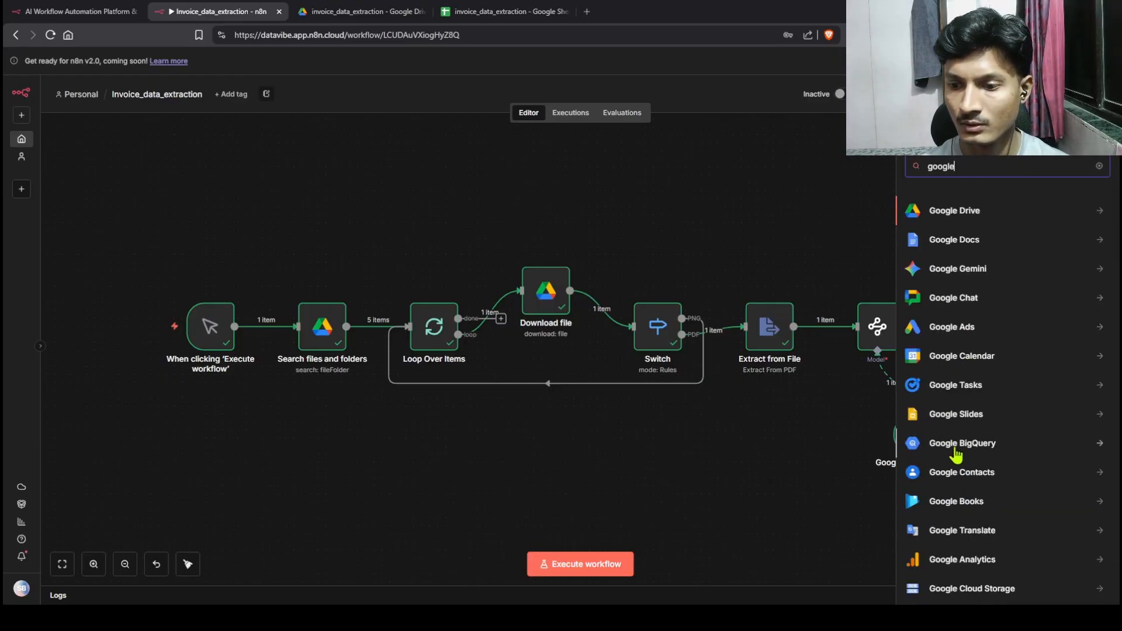
{"action": "type", "text": " h"}
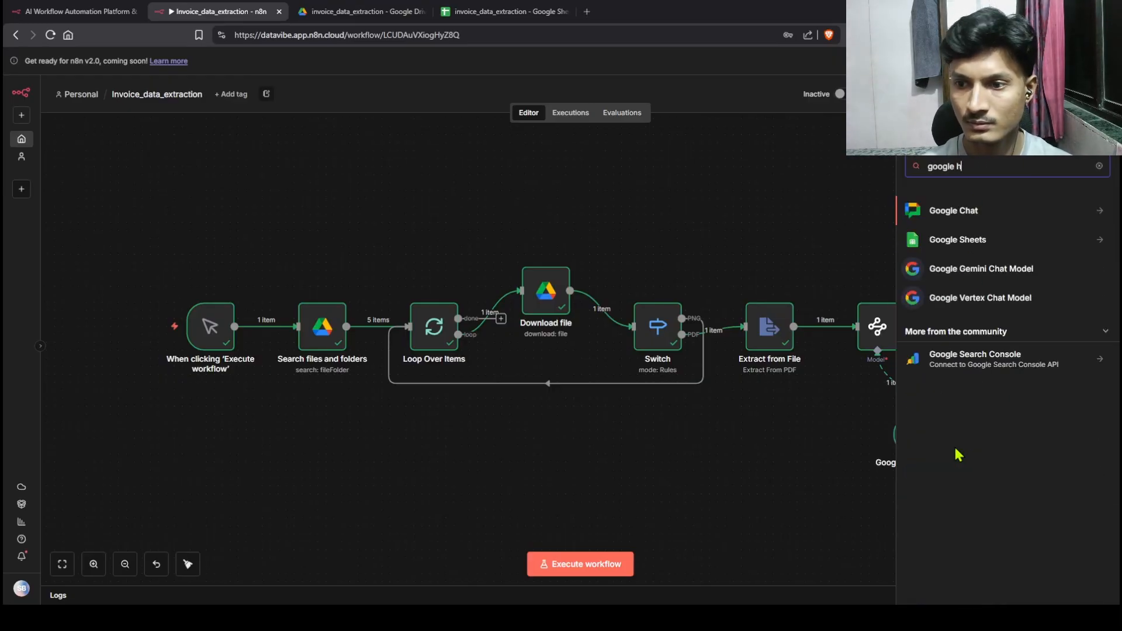
{"action": "left_click", "coordinate": [944, 241]}
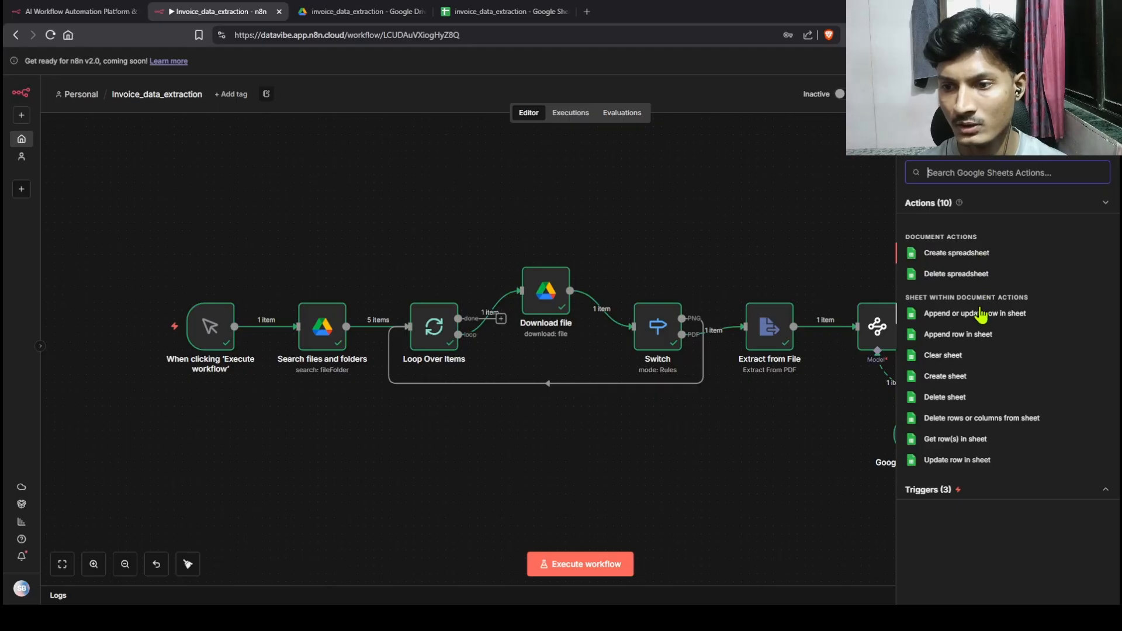
{"action": "left_click", "coordinate": [956, 316]}
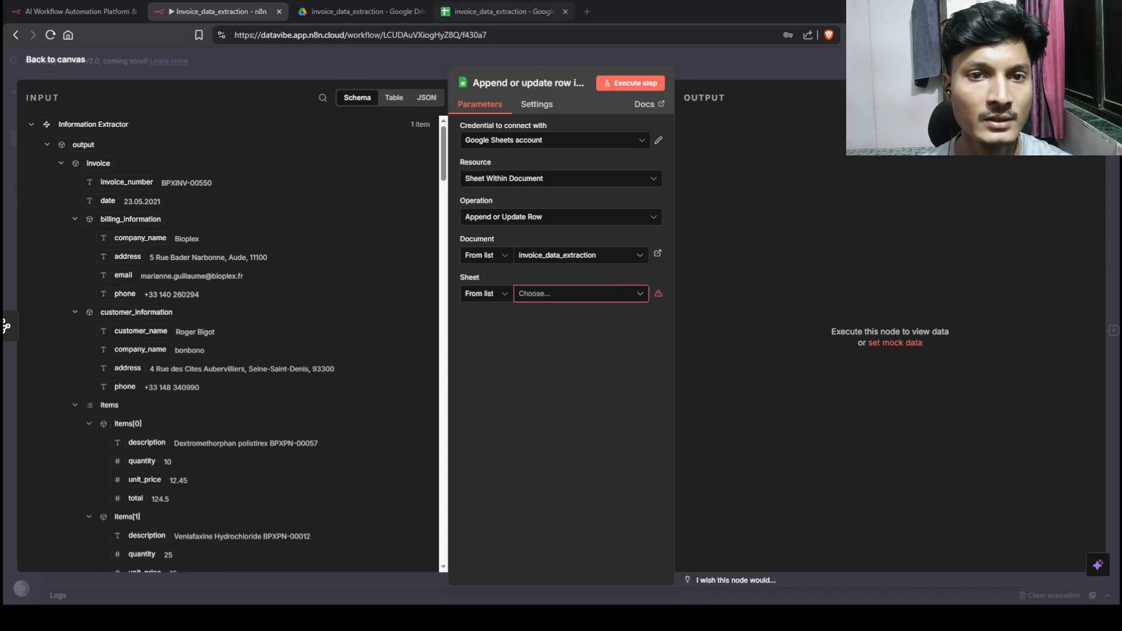
Step: Point the Google Sheets node at the invoice_details sheet and reload its columns, invoice_number through total_amount
{"action": "left_click", "coordinate": [502, 12]}
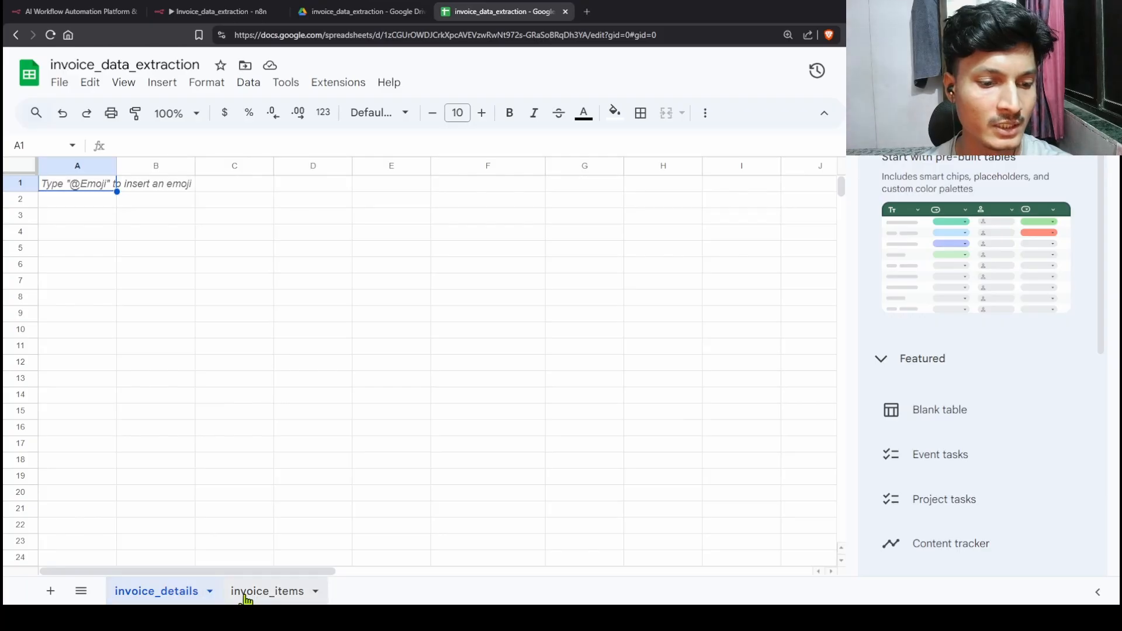
{"action": "left_click", "coordinate": [211, 16]}
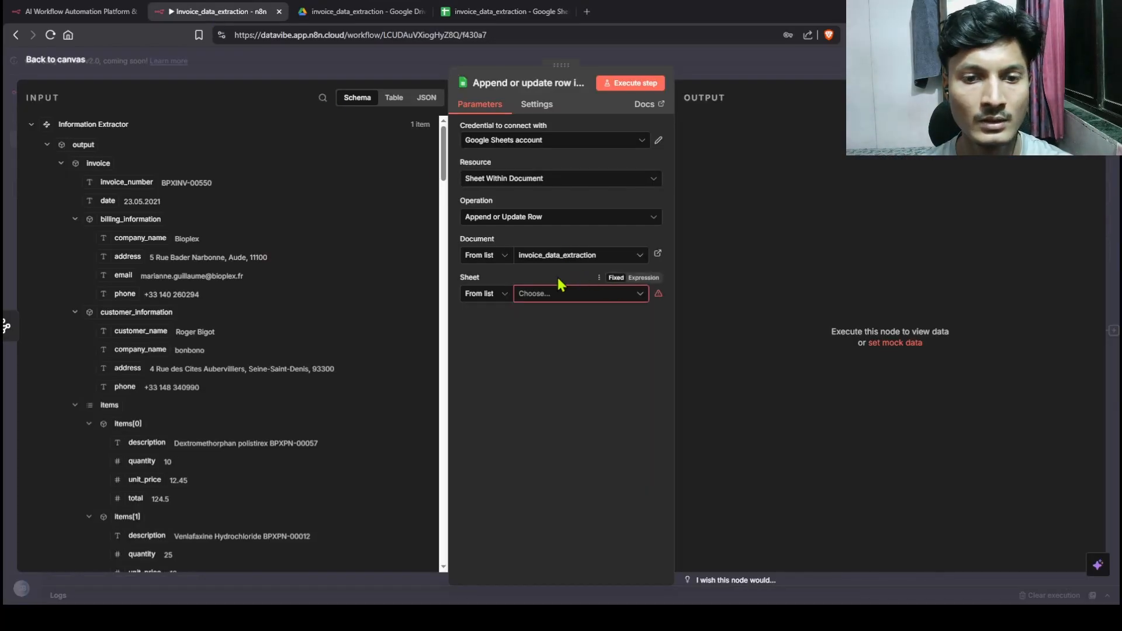
{"action": "left_click", "coordinate": [553, 301]}
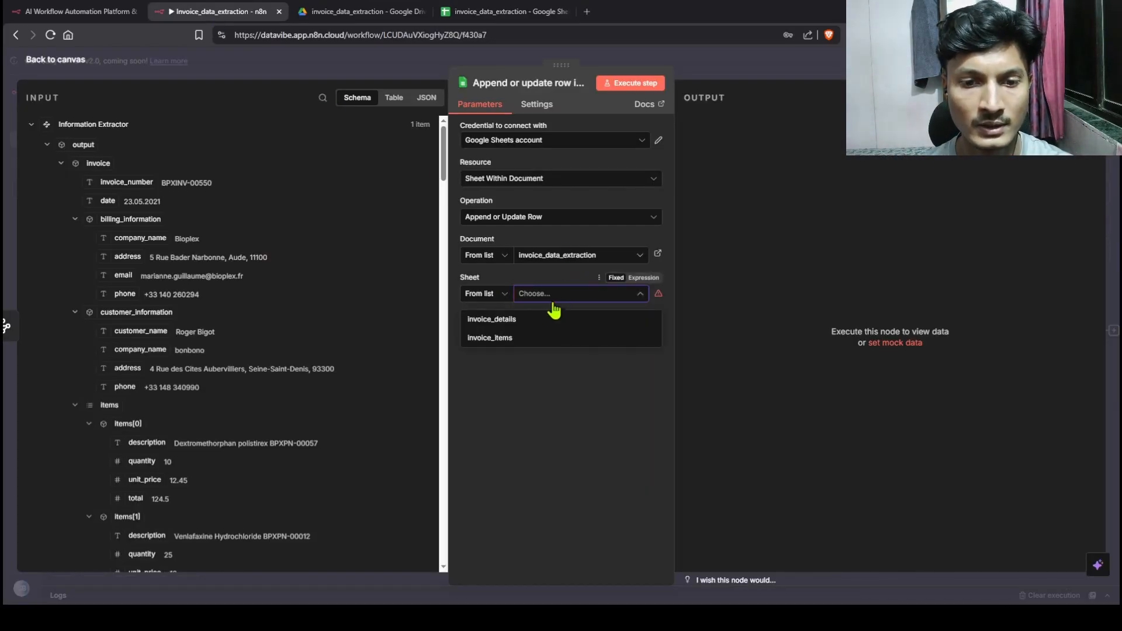
{"action": "left_click", "coordinate": [502, 321]}
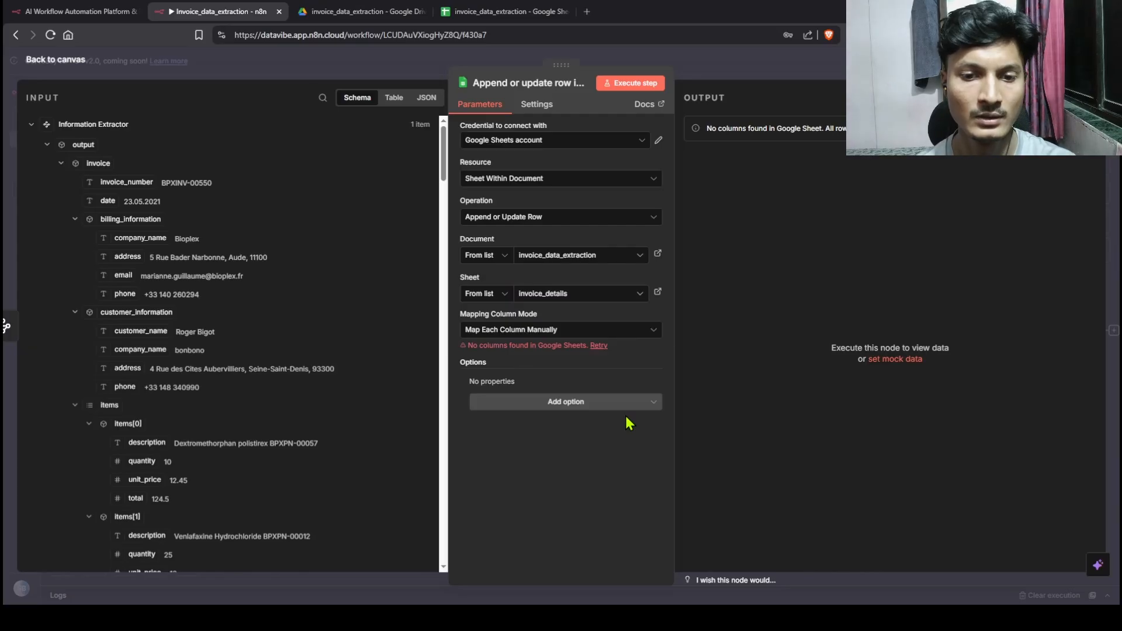
{"action": "left_click", "coordinate": [600, 345]}
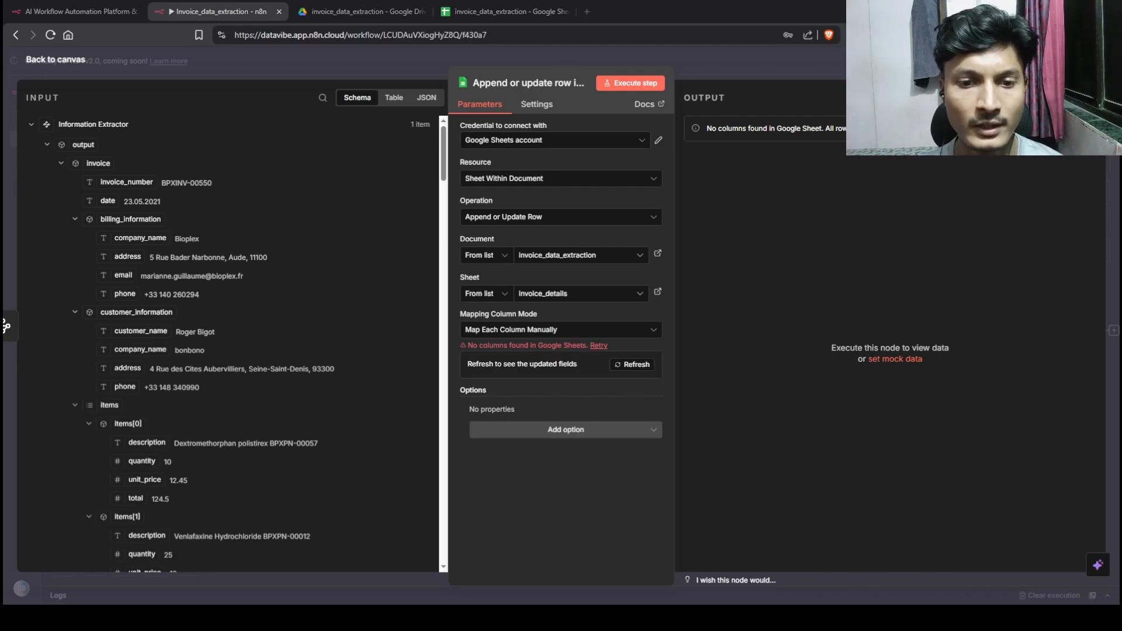
{"action": "left_click", "coordinate": [633, 365]}
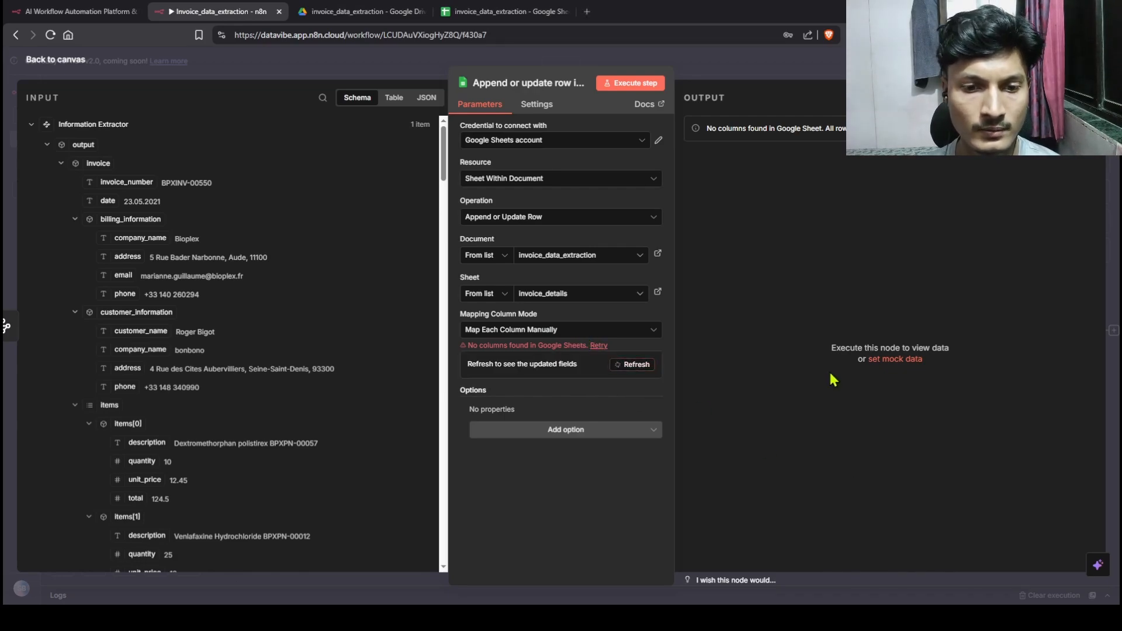
{"action": "scroll", "coordinate": [617, 424], "scroll_direction": "down", "scroll_amount": 4}
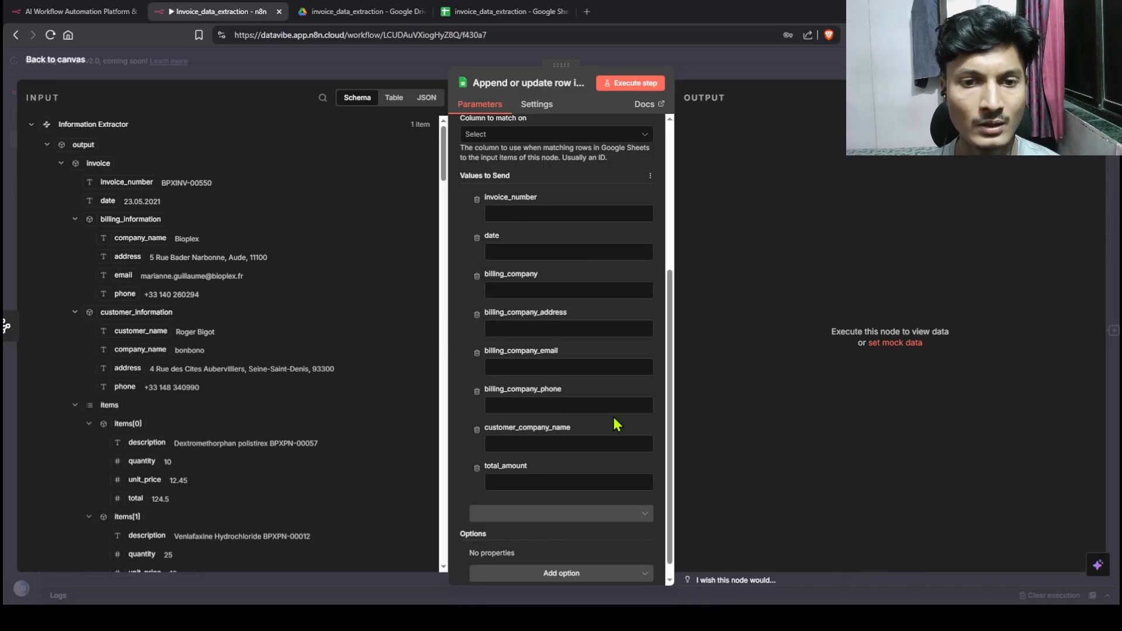
Step: Review the sheet's column headers, including billing_company_address and billing_company_email
{"action": "left_click", "coordinate": [497, 12]}
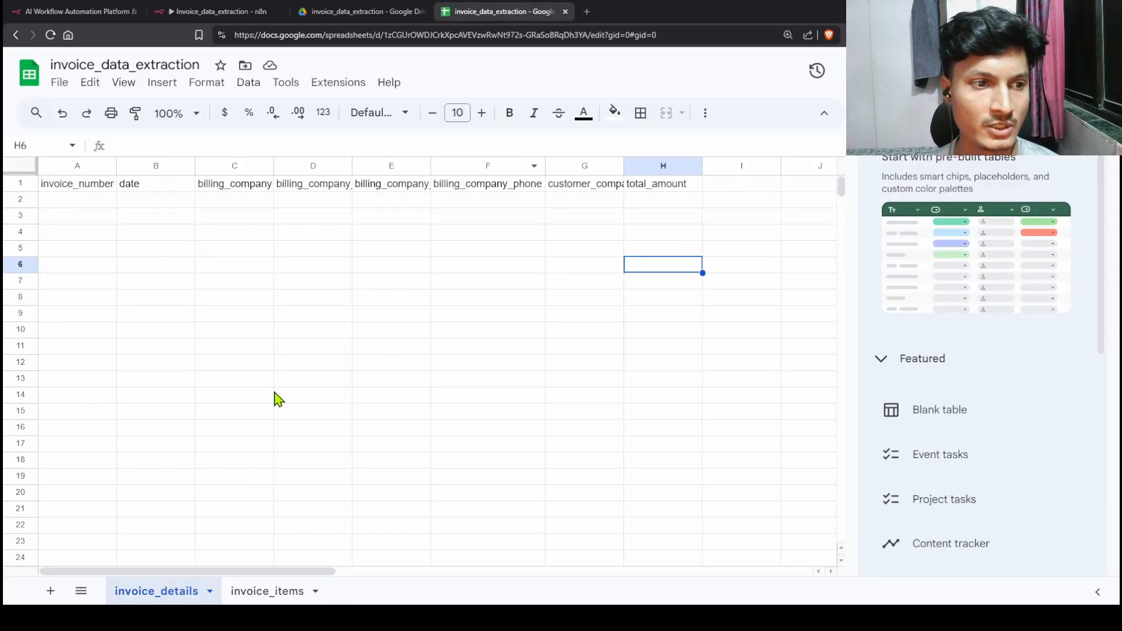
{"action": "left_click", "coordinate": [327, 188]}
{"action": "left_click", "coordinate": [402, 188]}
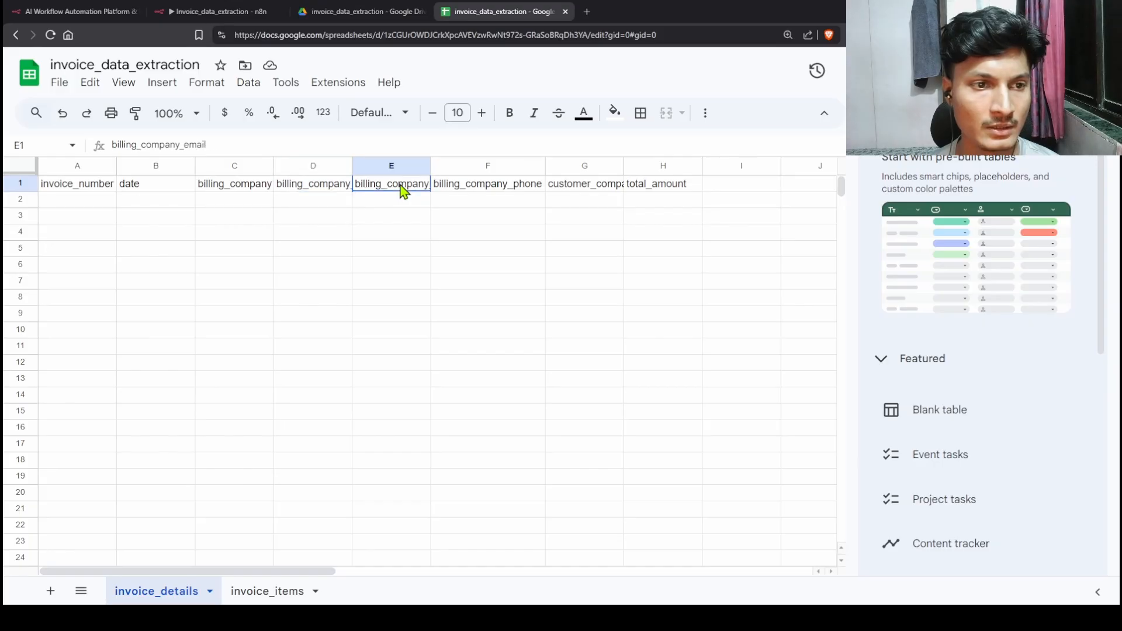
{"action": "left_click", "coordinate": [222, 11]}
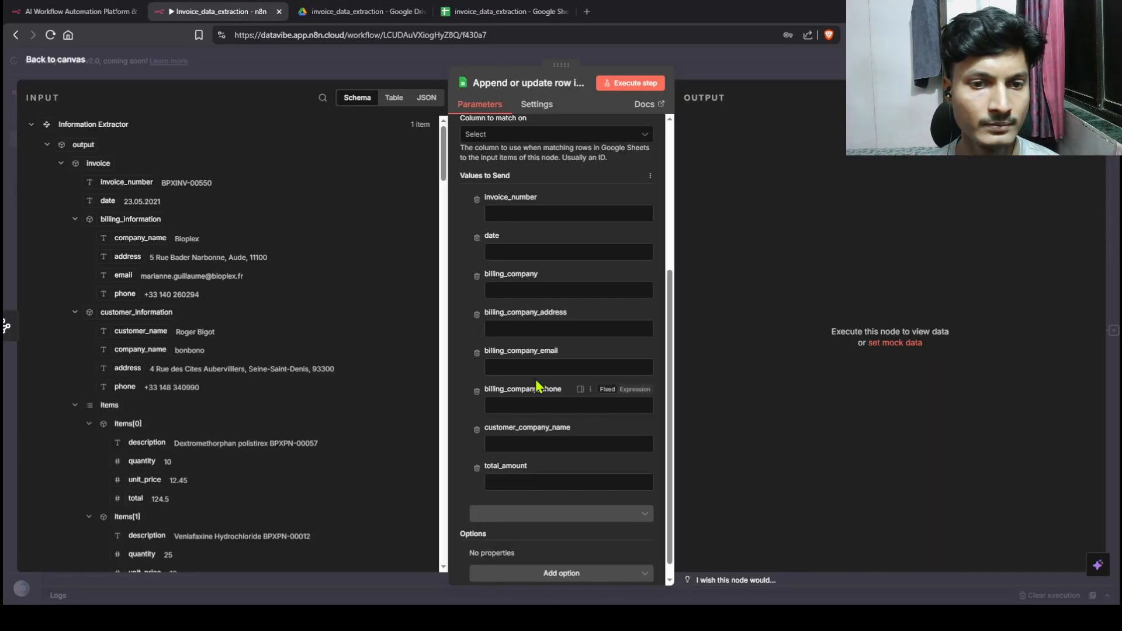
{"action": "scroll", "coordinate": [550, 285], "scroll_direction": "up", "scroll_amount": 2}
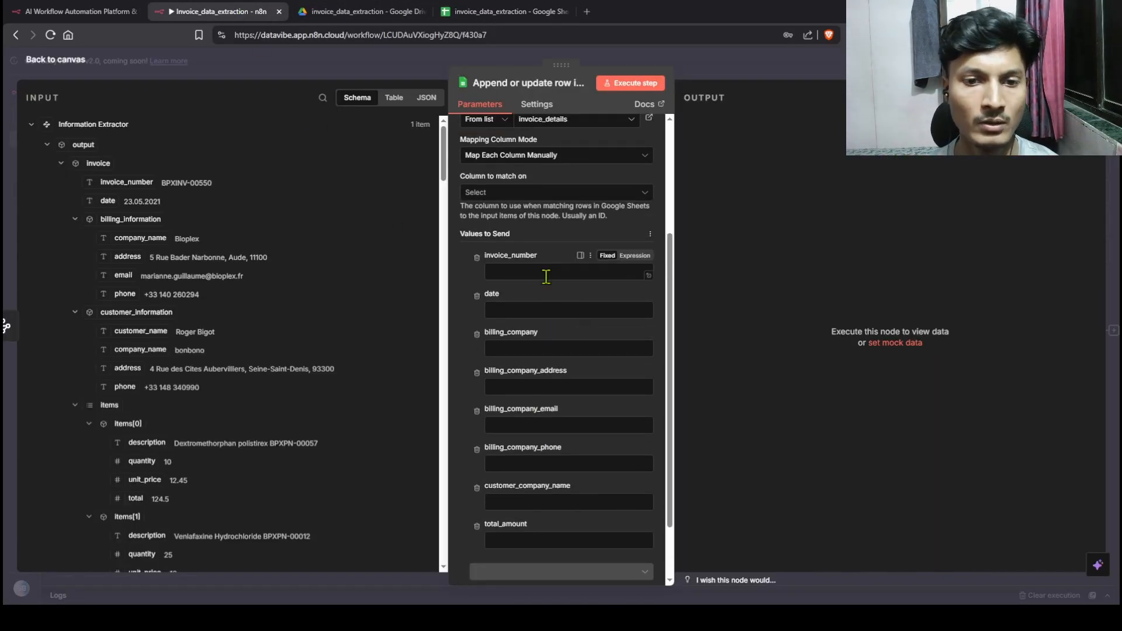
Step: Map extractor fields such as invoice_number and total_amount, match on invoice_number, and write one row
{"action": "left_click_drag", "start_coordinate": [125, 181], "coordinate": [557, 278]}
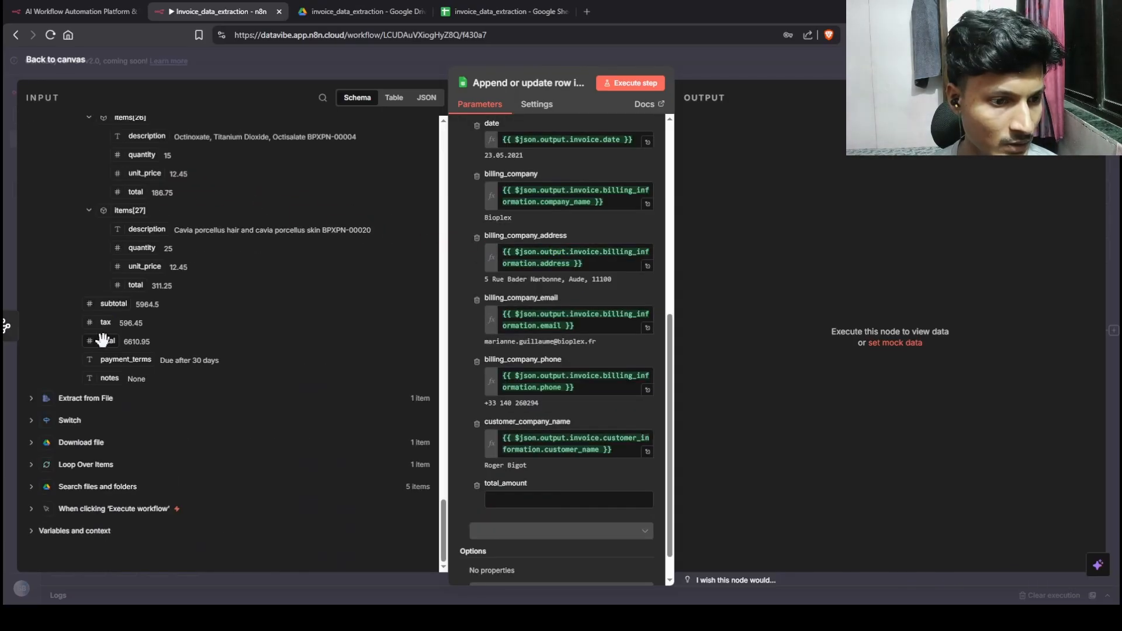
{"action": "left_click_drag", "start_coordinate": [103, 341], "coordinate": [500, 502]}
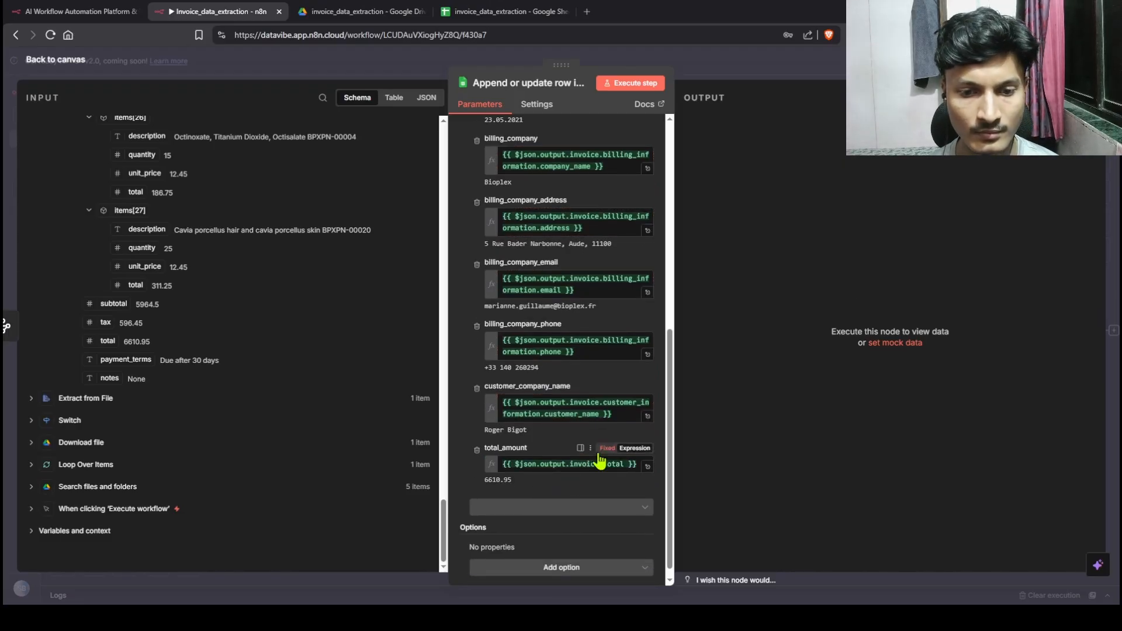
{"action": "scroll", "coordinate": [624, 420], "scroll_direction": "up", "scroll_amount": 8}
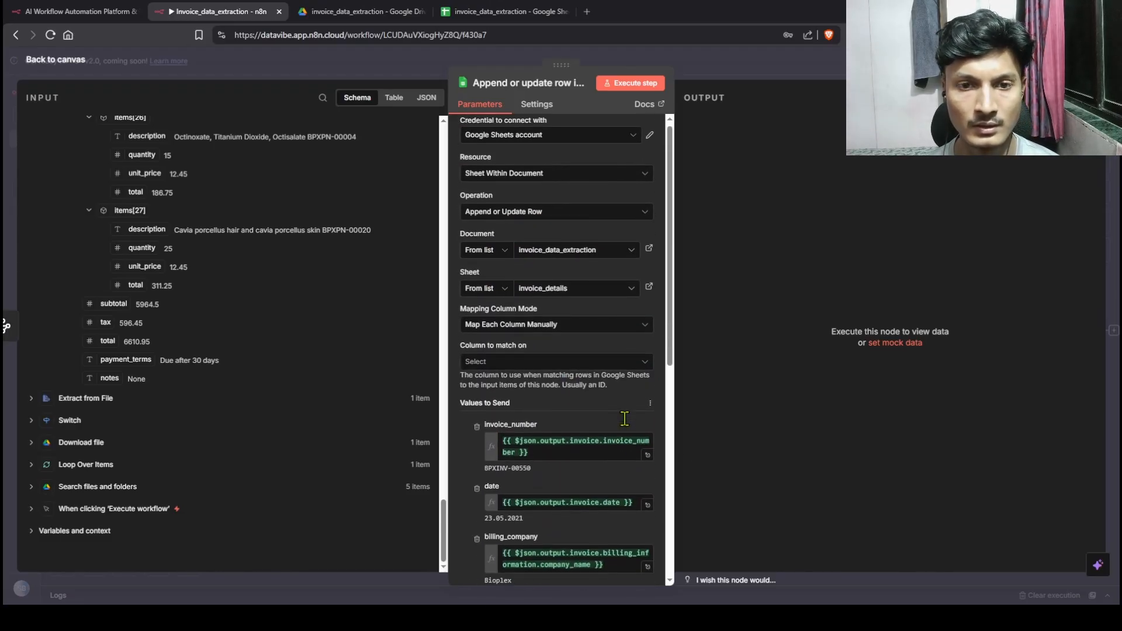
{"action": "left_click", "coordinate": [635, 85]}
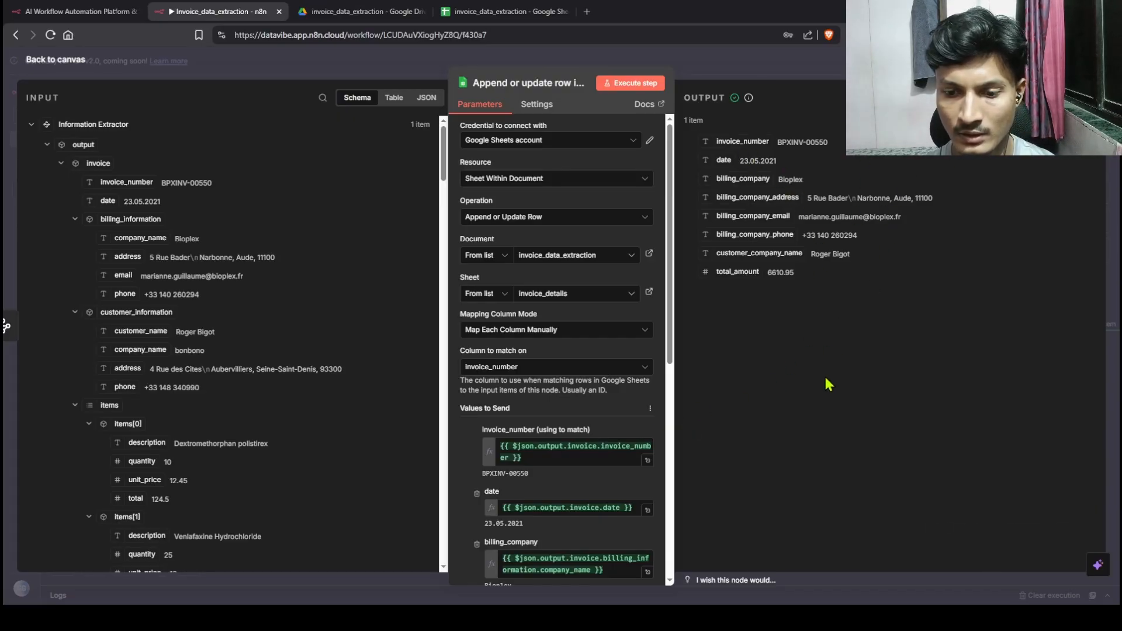
Step: Inspect the written invoice row and the #ERROR! formula parse error in billing phone cell F2
{"action": "left_click", "coordinate": [490, 16]}
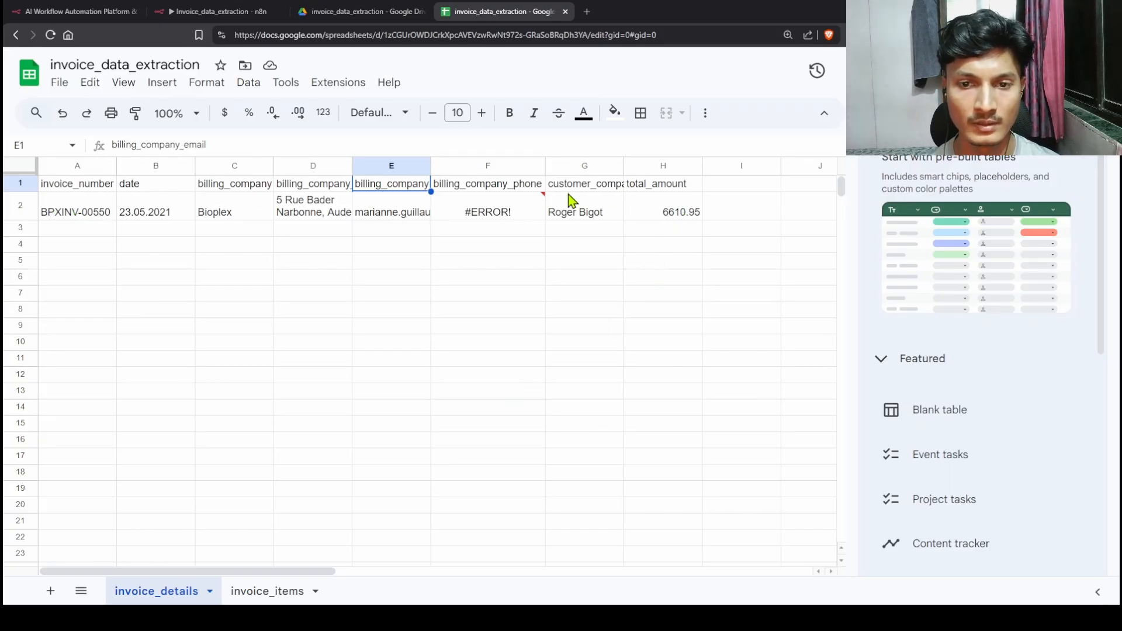
{"action": "mouse_move", "coordinate": [497, 223]}
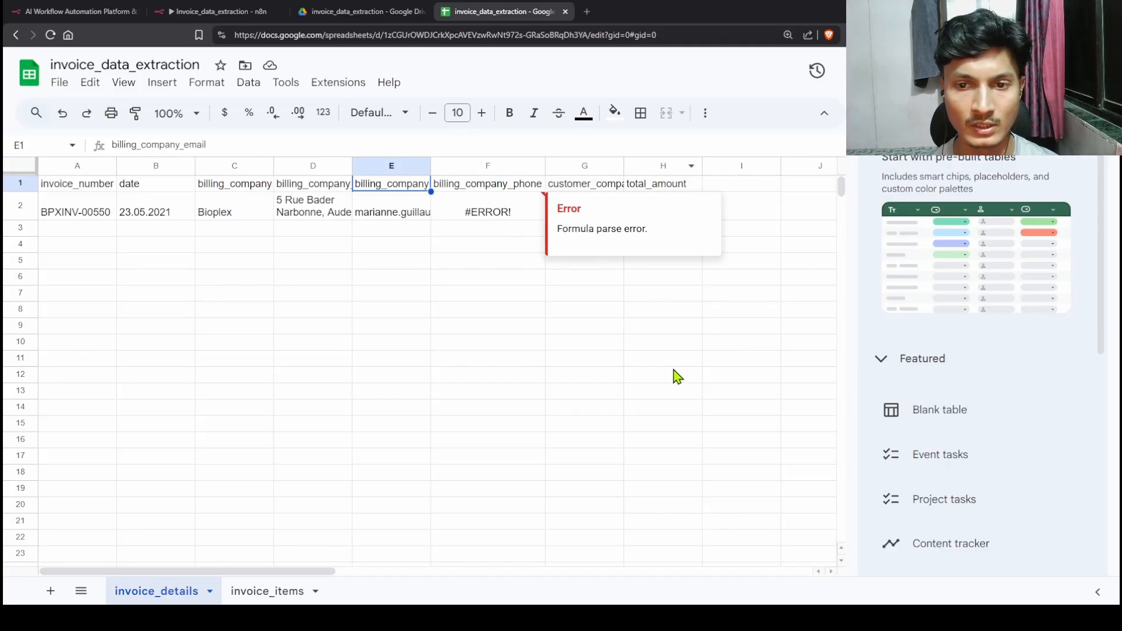
{"action": "left_click", "coordinate": [667, 325]}
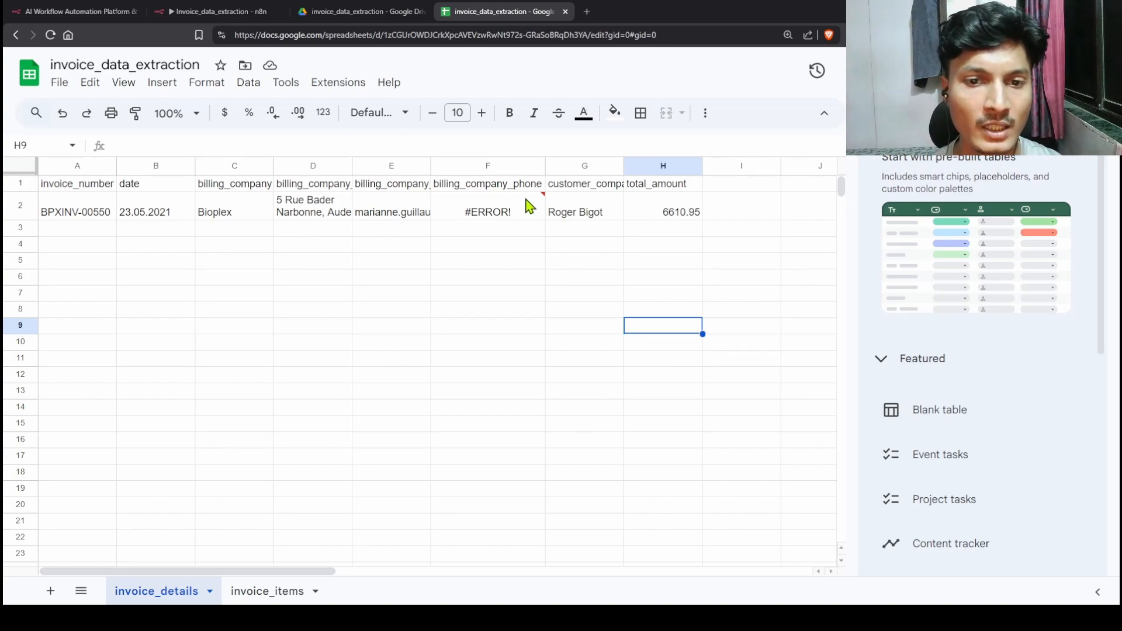
{"action": "left_click", "coordinate": [495, 208]}
Step: Go back to the n8n node's billing phone mapping, comparing it against the spreadsheet error
{"action": "left_click", "coordinate": [217, 11]}
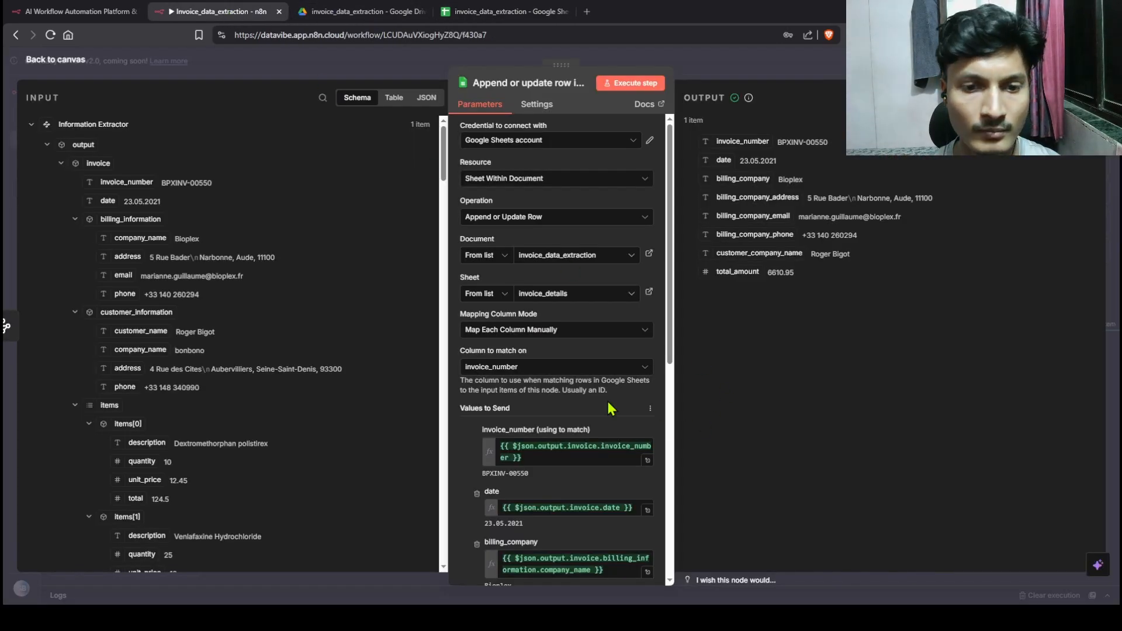
{"action": "scroll", "coordinate": [612, 407], "scroll_direction": "down", "scroll_amount": 6}
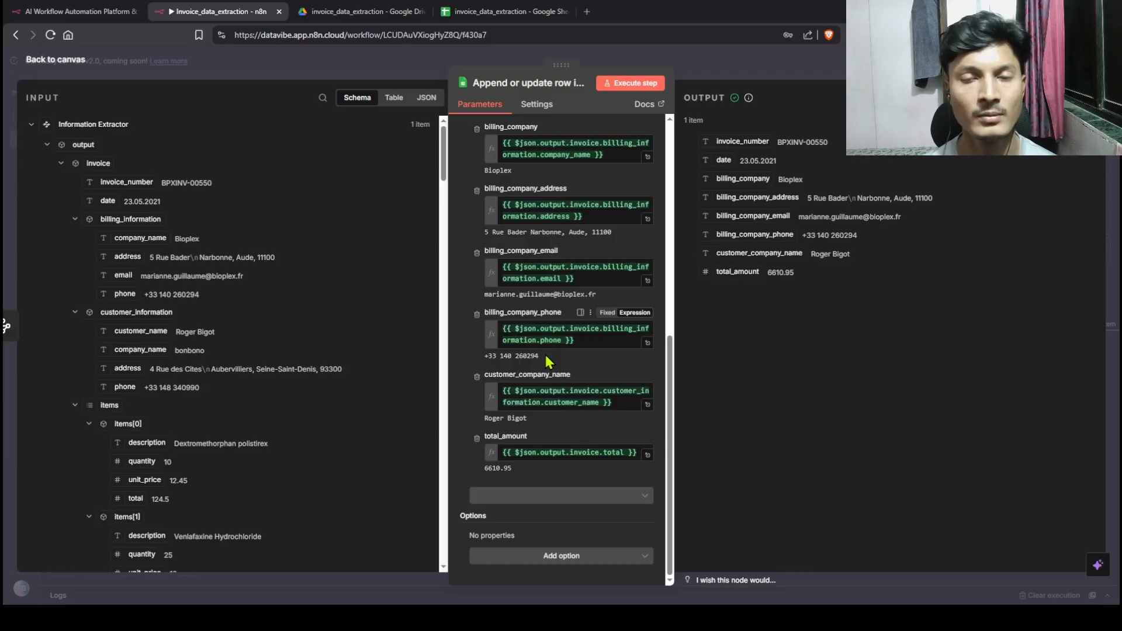
{"action": "left_click", "coordinate": [494, 11]}
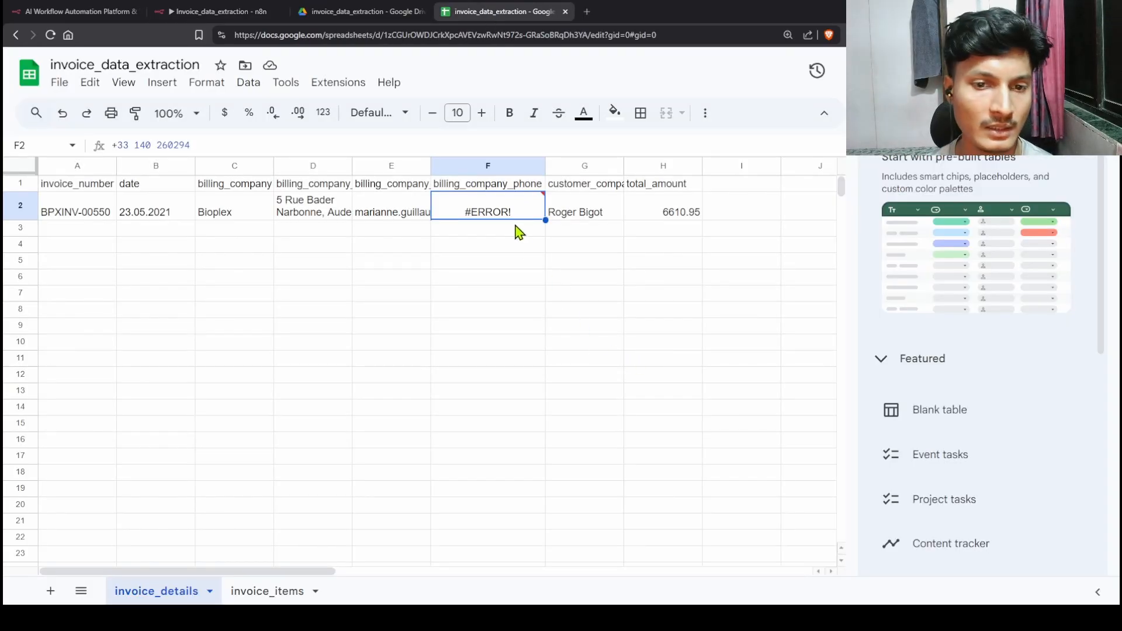
{"action": "left_click", "coordinate": [217, 14]}
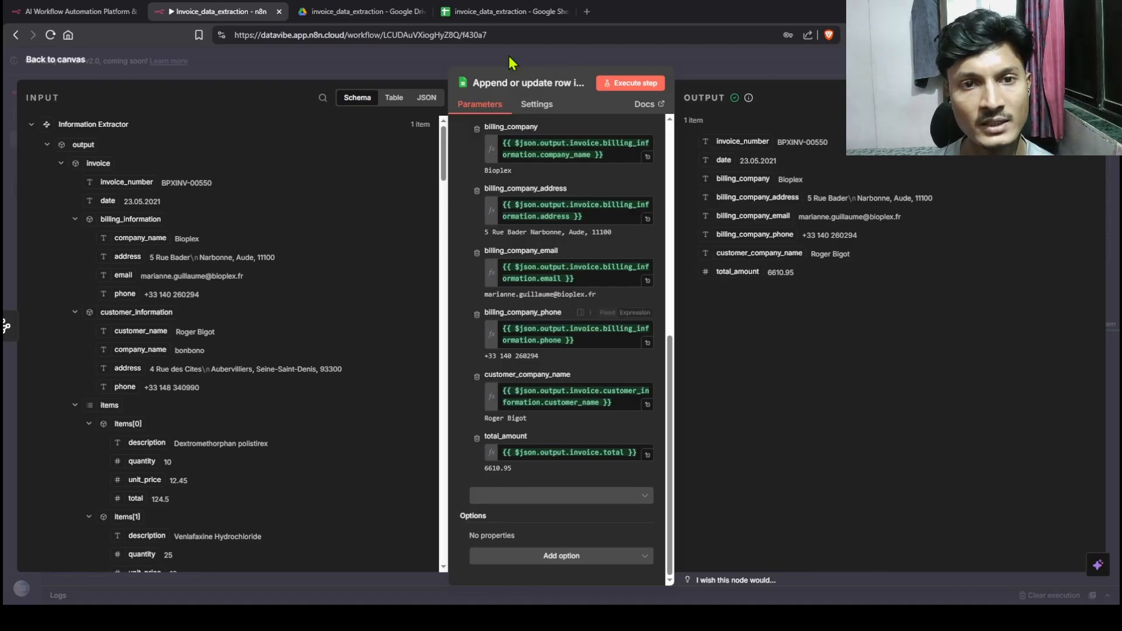
Step: Recheck the phone-number error in the spreadsheet
{"action": "left_click", "coordinate": [502, 12]}
{"action": "mouse_move", "coordinate": [529, 203]}
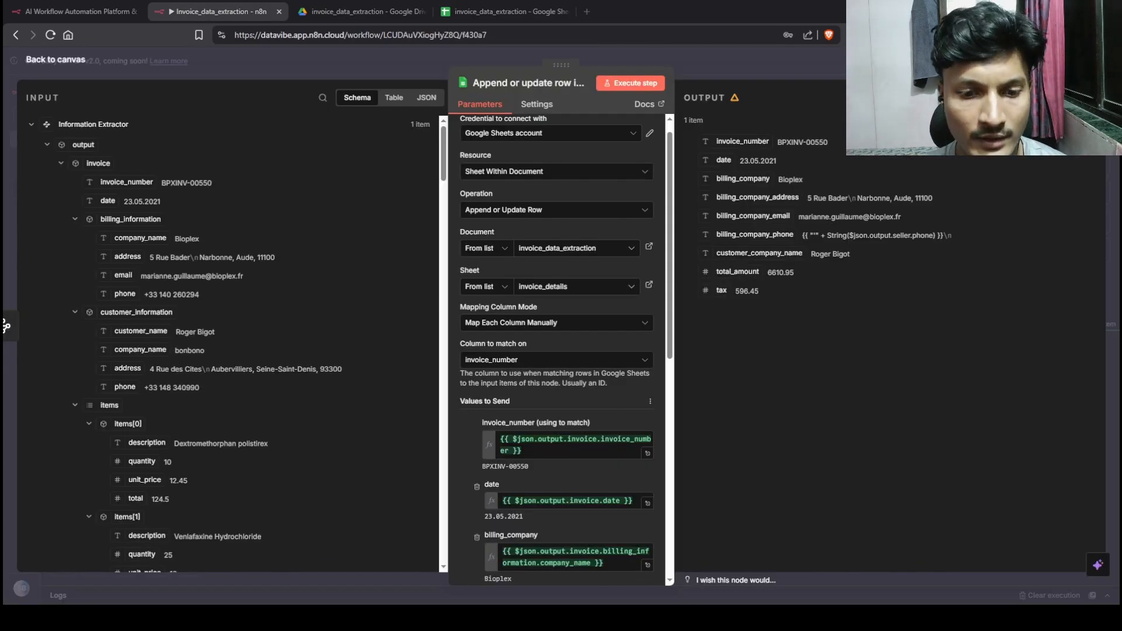
{"action": "scroll", "coordinate": [558, 380], "scroll_direction": "down", "scroll_amount": 6}
{"action": "scroll", "coordinate": [559, 351], "scroll_direction": "down", "scroll_amount": 3}
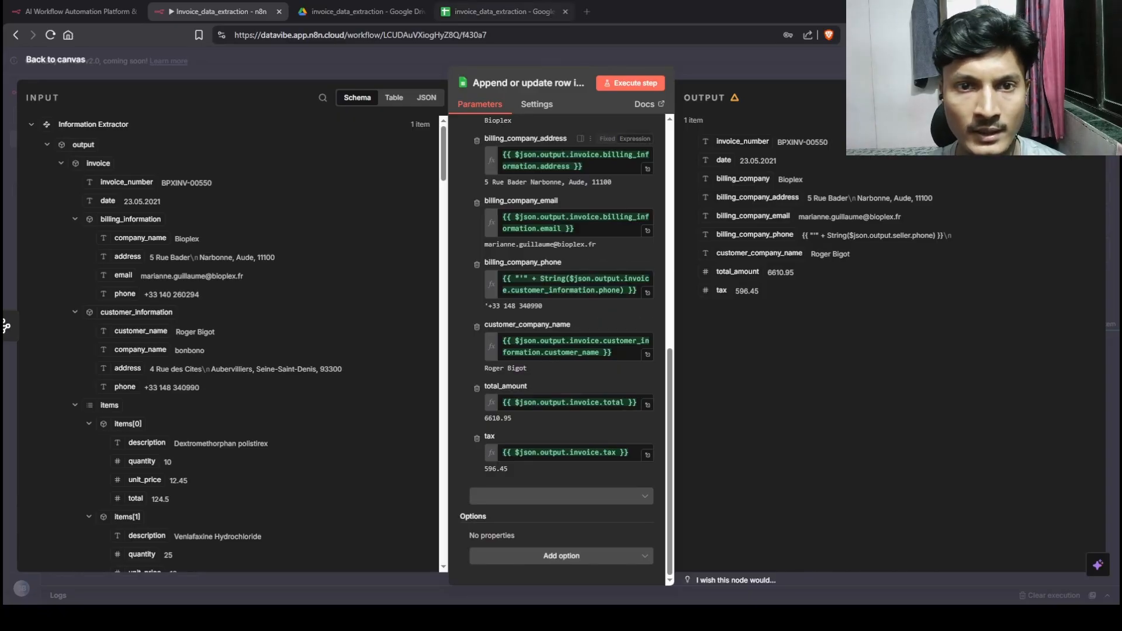
Step: Confirm row 2 is empty under the new tax column, then rerun the Google Sheets node
{"action": "left_click", "coordinate": [500, 12]}
{"action": "left_click", "coordinate": [80, 192]}
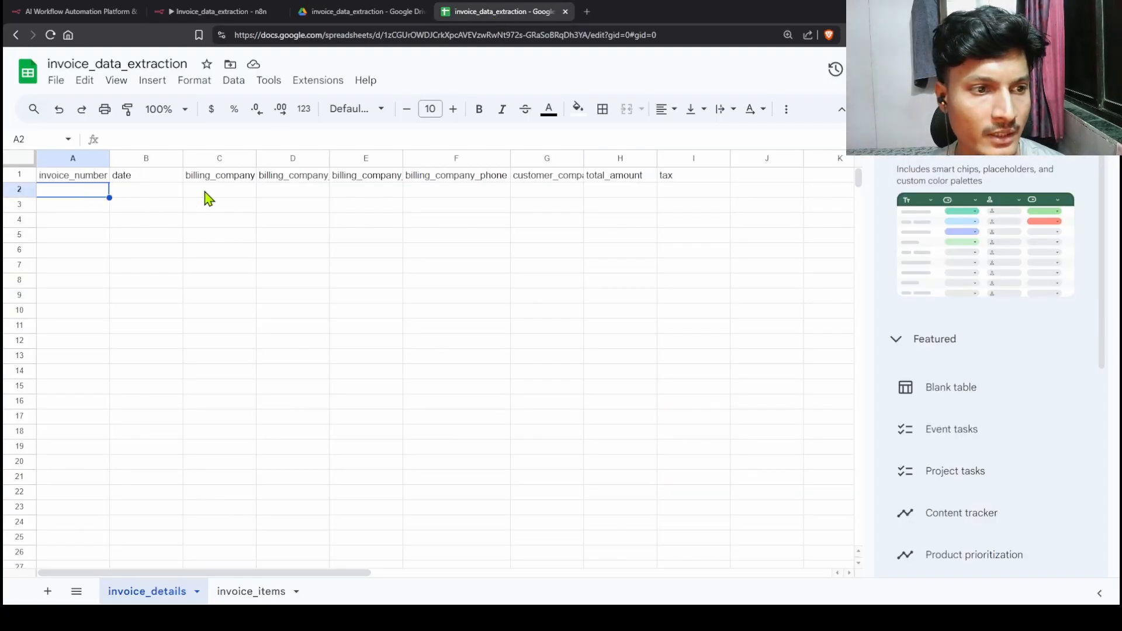
{"action": "left_click", "coordinate": [166, 197]}
{"action": "left_click", "coordinate": [337, 193]}
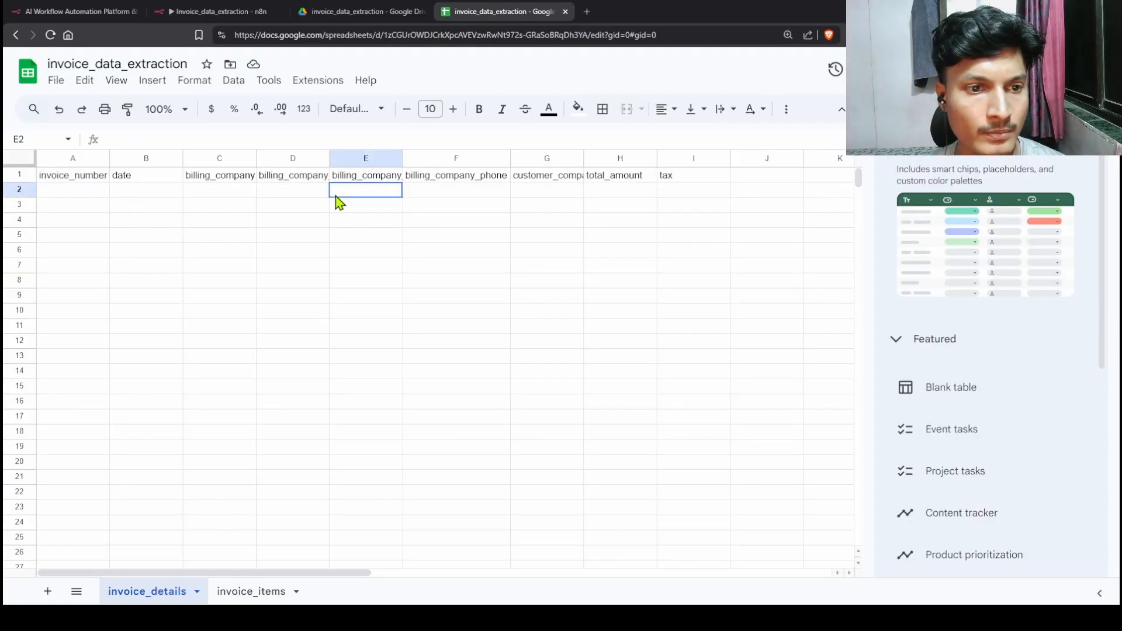
{"action": "left_click", "coordinate": [213, 13]}
{"action": "left_click", "coordinate": [631, 83]}
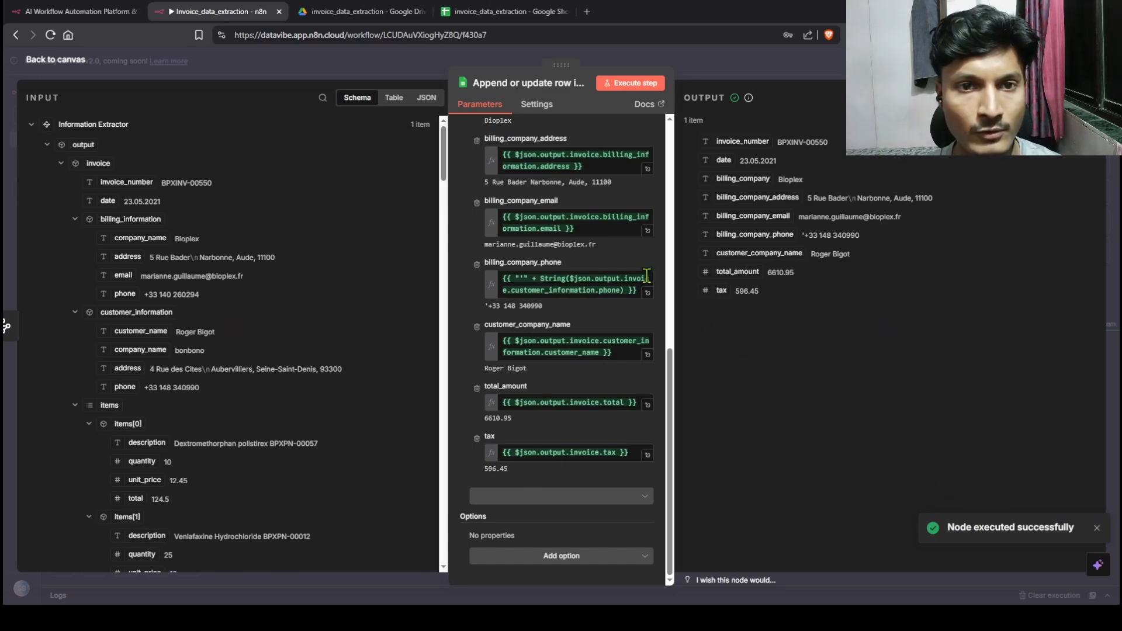
Step: Check row 2 cells: invoice number, date, billing company, text phone in F2, total, and tax 596.45
{"action": "left_click", "coordinate": [507, 18]}
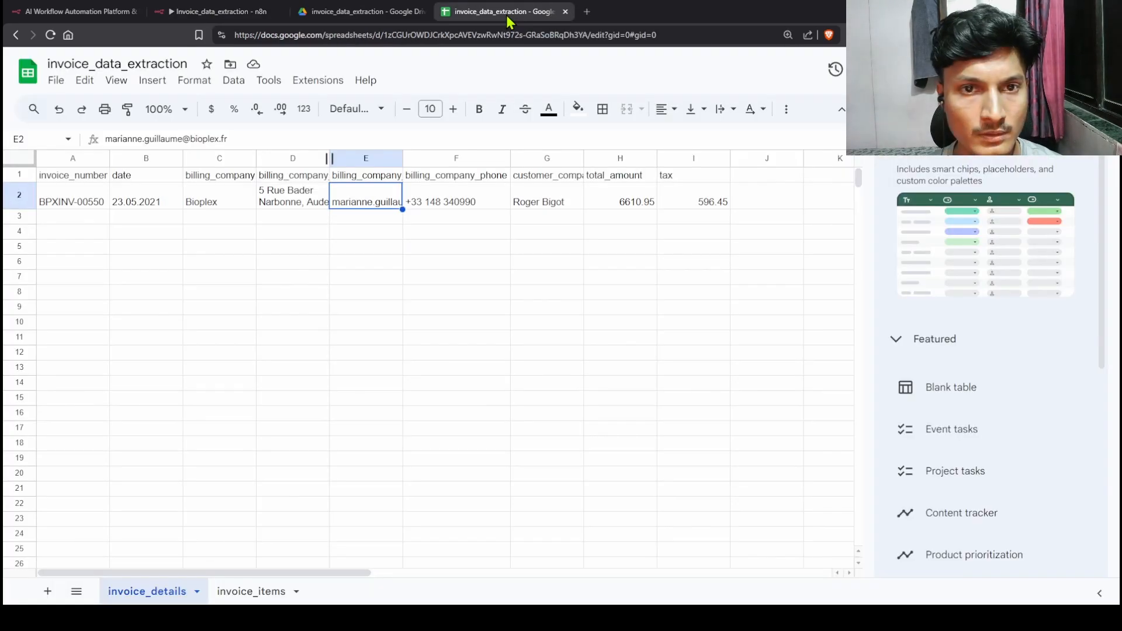
{"action": "left_click", "coordinate": [213, 278]}
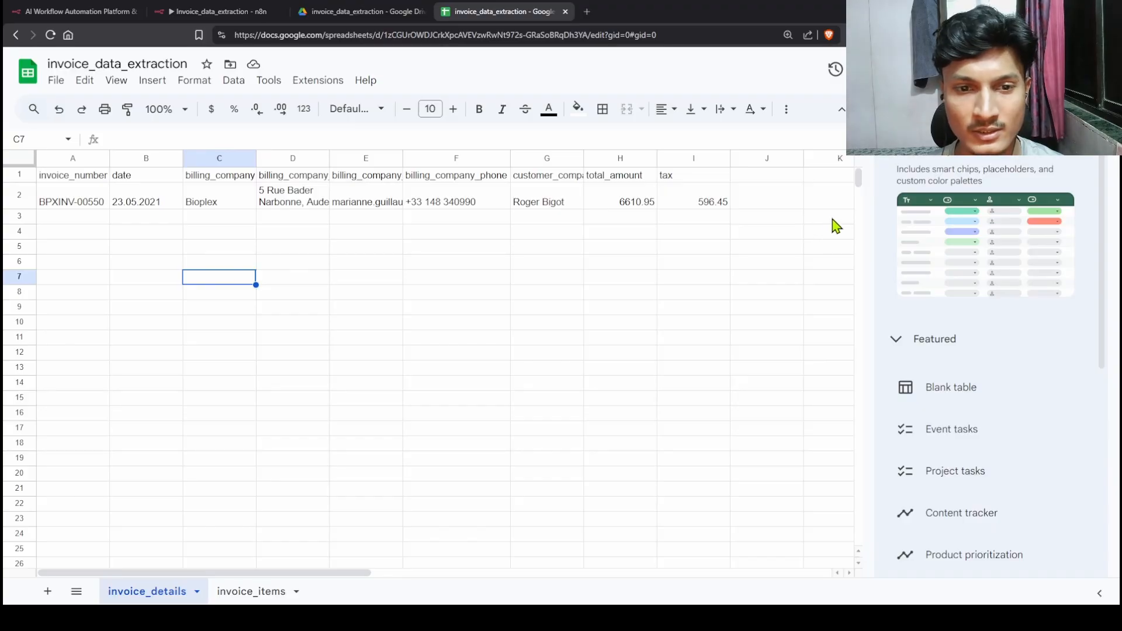
{"action": "left_click", "coordinate": [71, 204]}
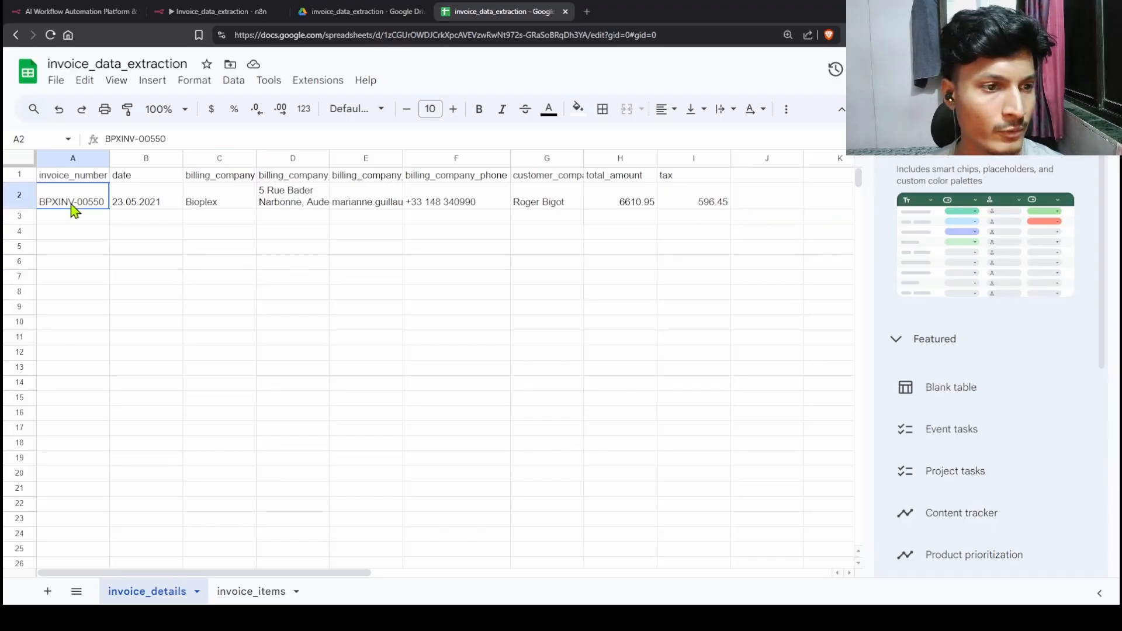
{"action": "left_click", "coordinate": [138, 203]}
{"action": "left_click", "coordinate": [219, 201]}
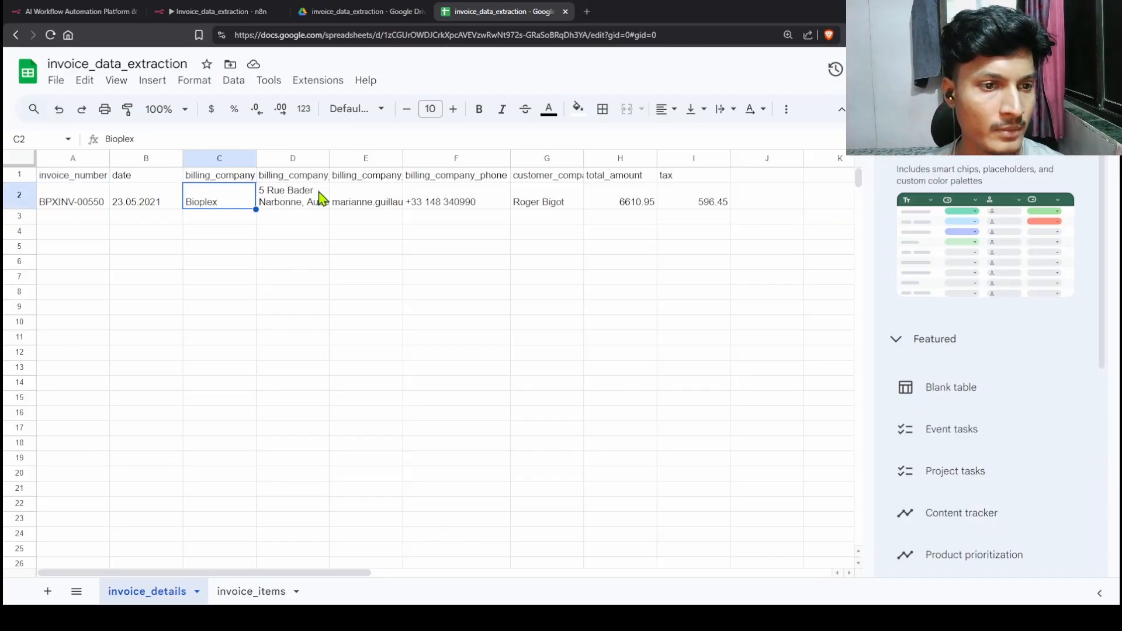
{"action": "left_click", "coordinate": [478, 201]}
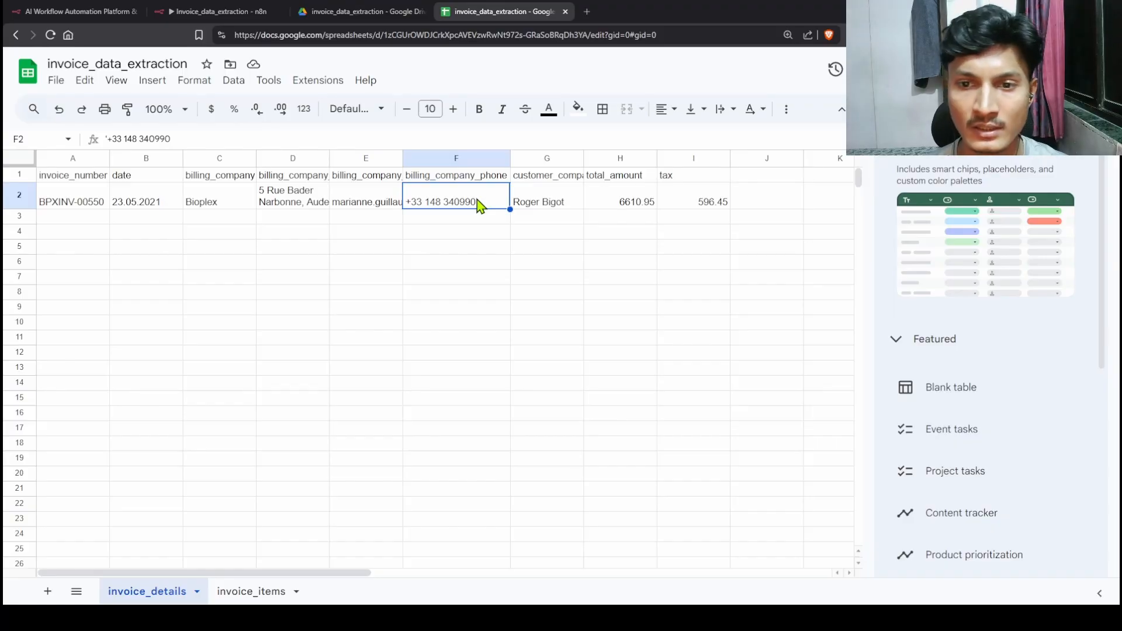
{"action": "left_click", "coordinate": [621, 209]}
{"action": "left_click", "coordinate": [699, 206]}
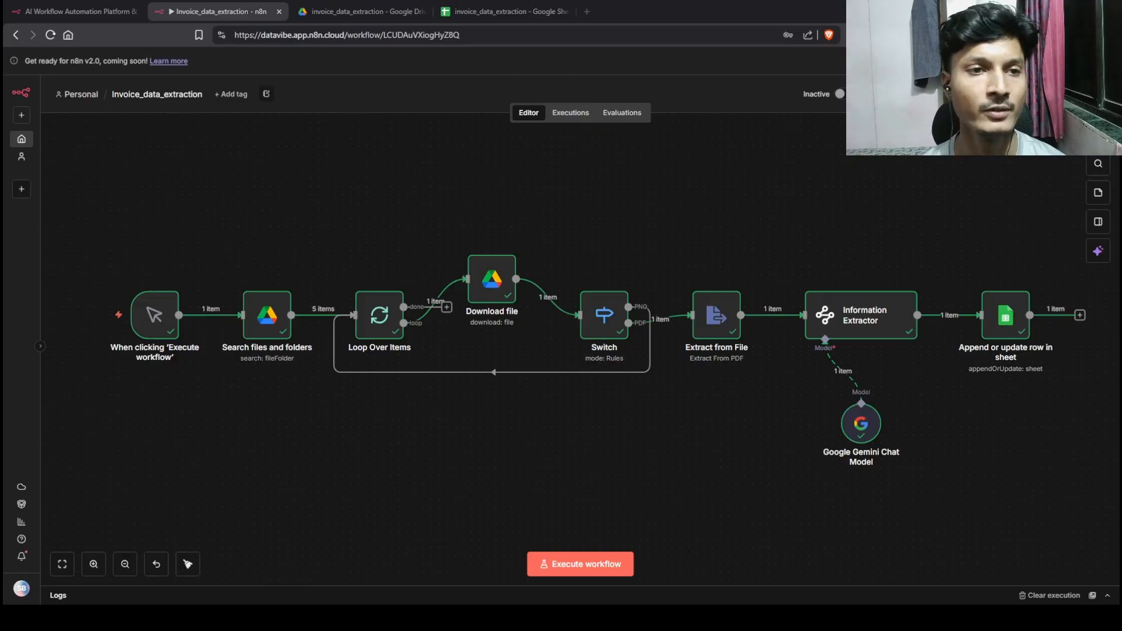
Step: Preview INV-1002.pdf and INV-1003.pdf, highlighting INV-1003's Description/Qty headers and Cable Y line item
{"action": "left_click", "coordinate": [358, 13]}
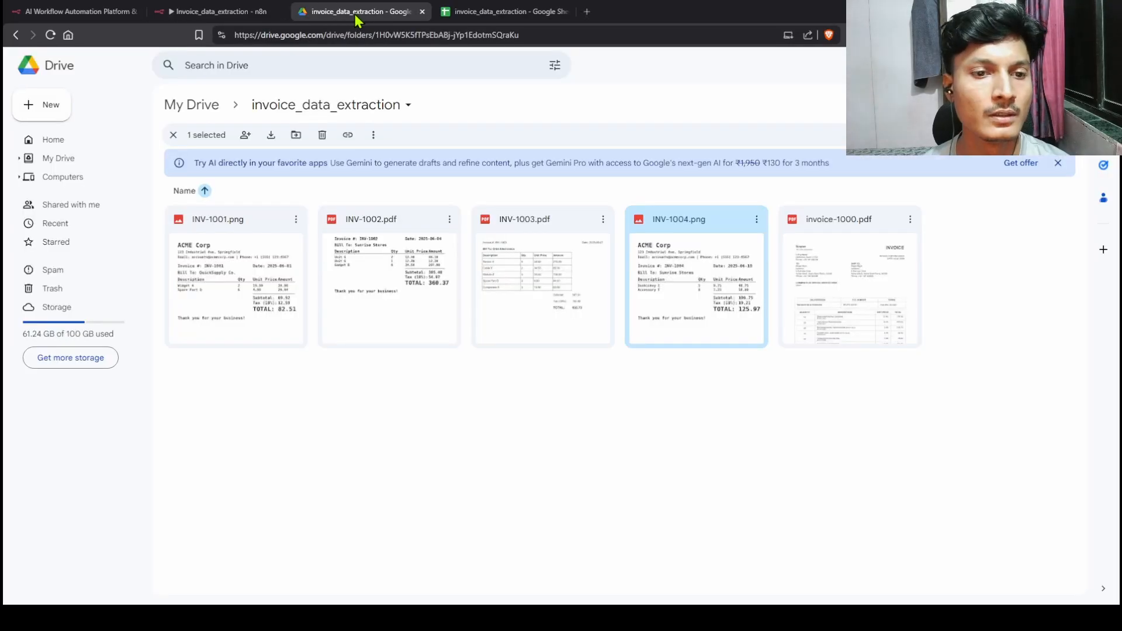
{"action": "double_click", "coordinate": [408, 275]}
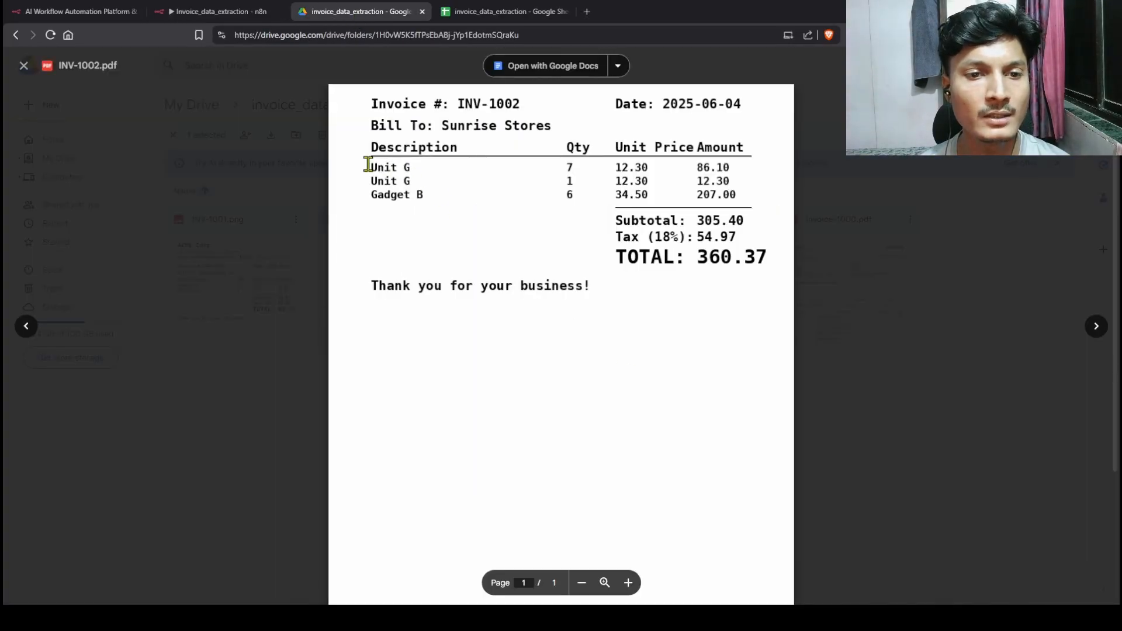
{"action": "left_click", "coordinate": [907, 190]}
{"action": "double_click", "coordinate": [528, 283]}
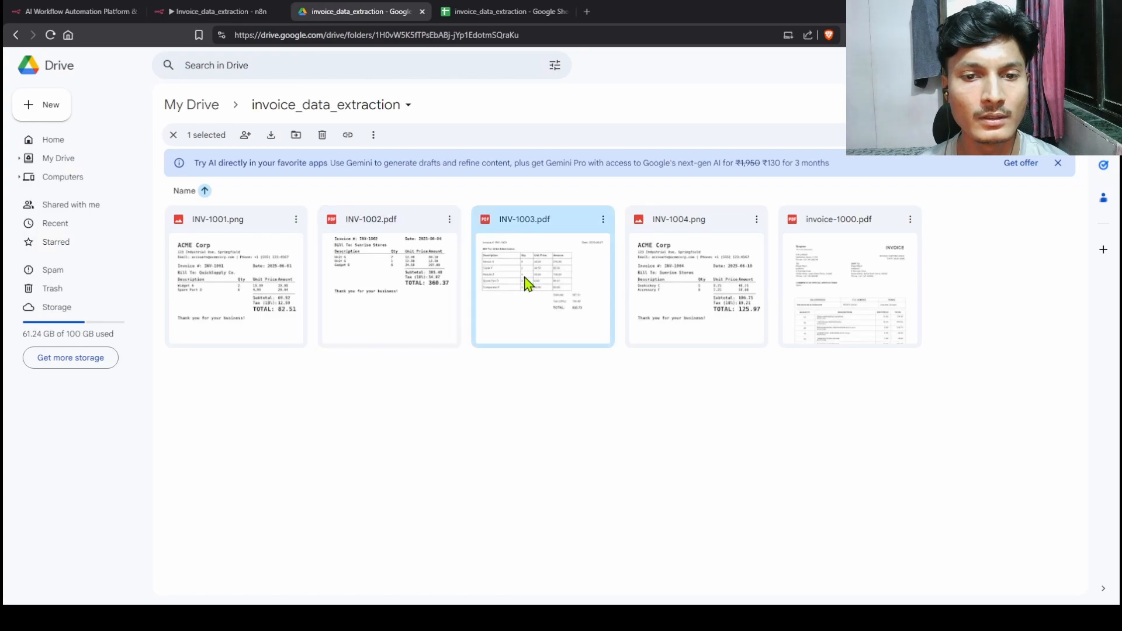
{"action": "left_click_drag", "start_coordinate": [353, 170], "coordinate": [486, 168]}
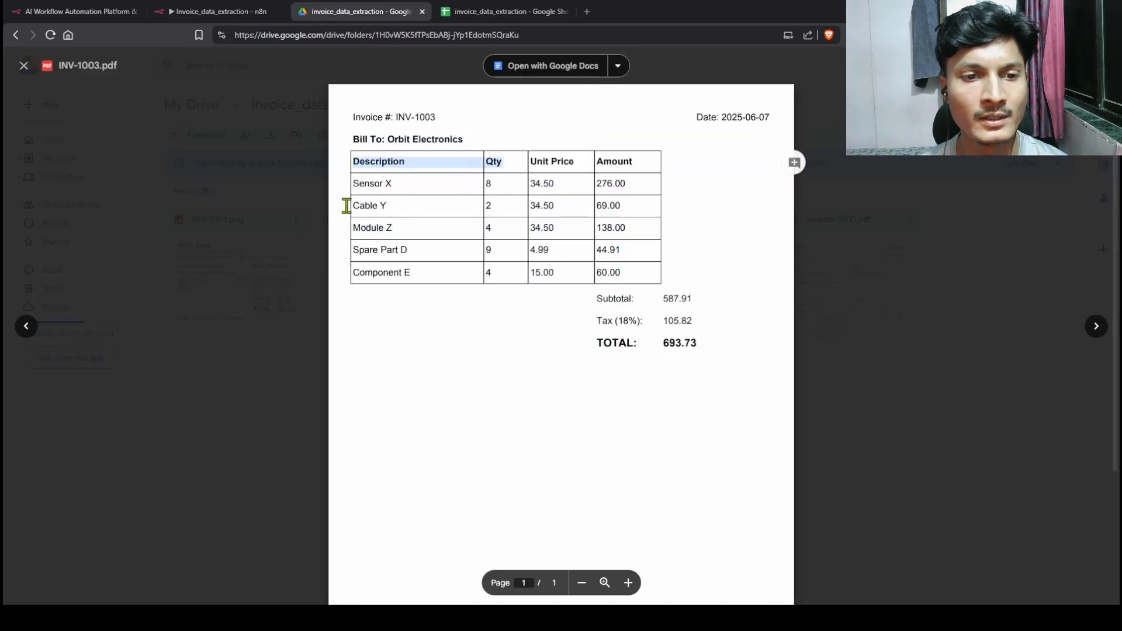
{"action": "left_click_drag", "start_coordinate": [346, 208], "coordinate": [618, 205]}
{"action": "left_click", "coordinate": [886, 371]}
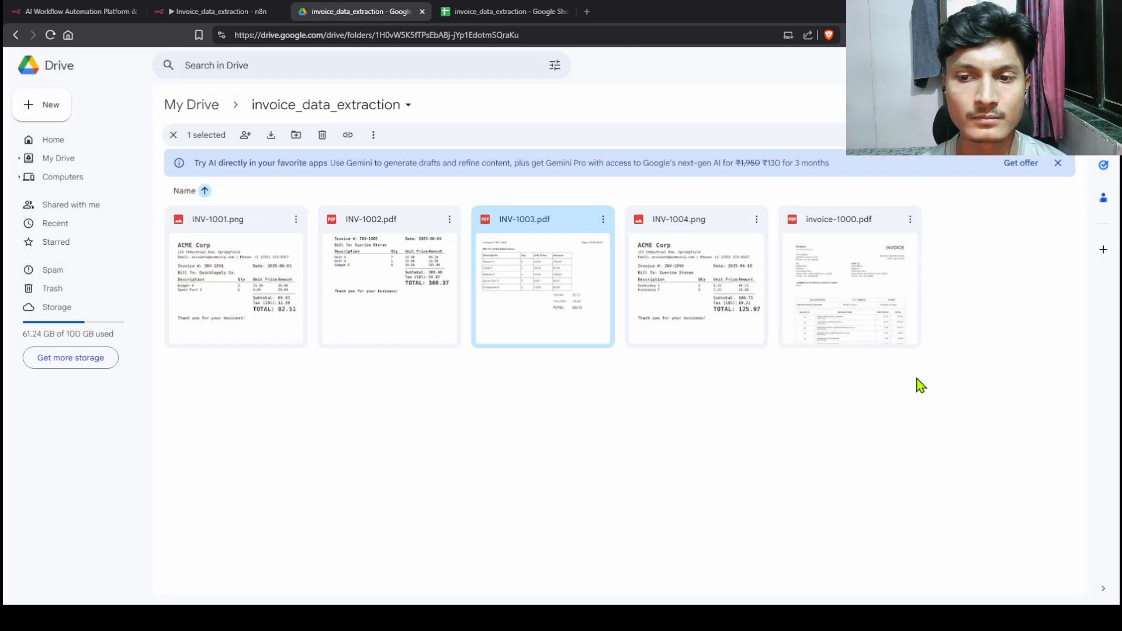
Step: Review INV-1002.pdf again and the INV-1001.png image invoice's details area
{"action": "left_click", "coordinate": [407, 302]}
{"action": "double_click", "coordinate": [408, 302]}
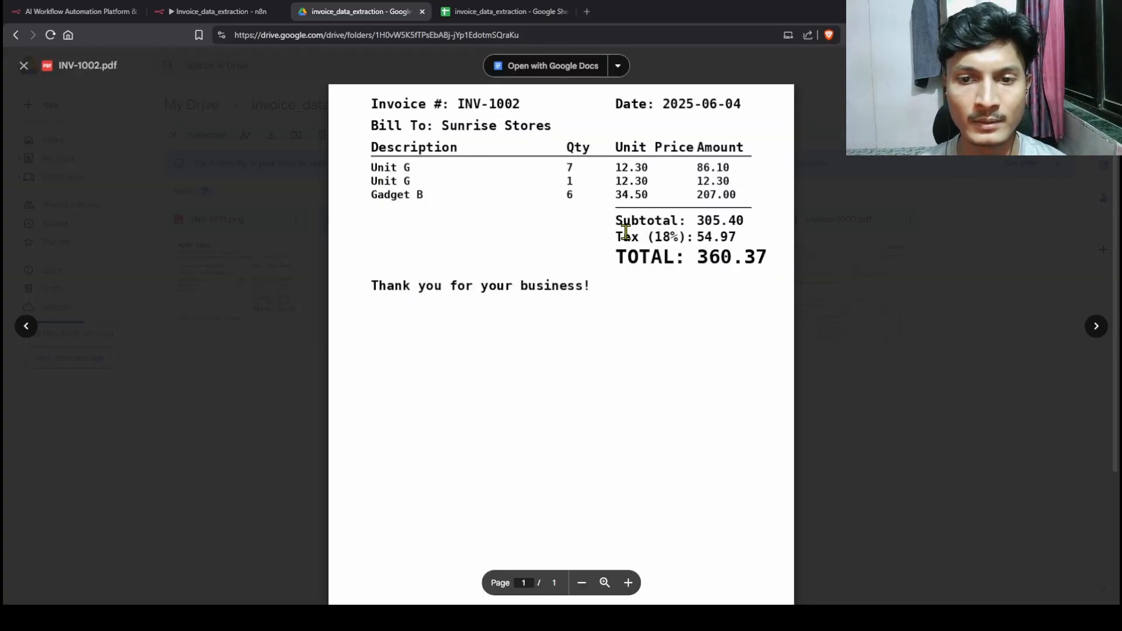
{"action": "left_click", "coordinate": [890, 333]}
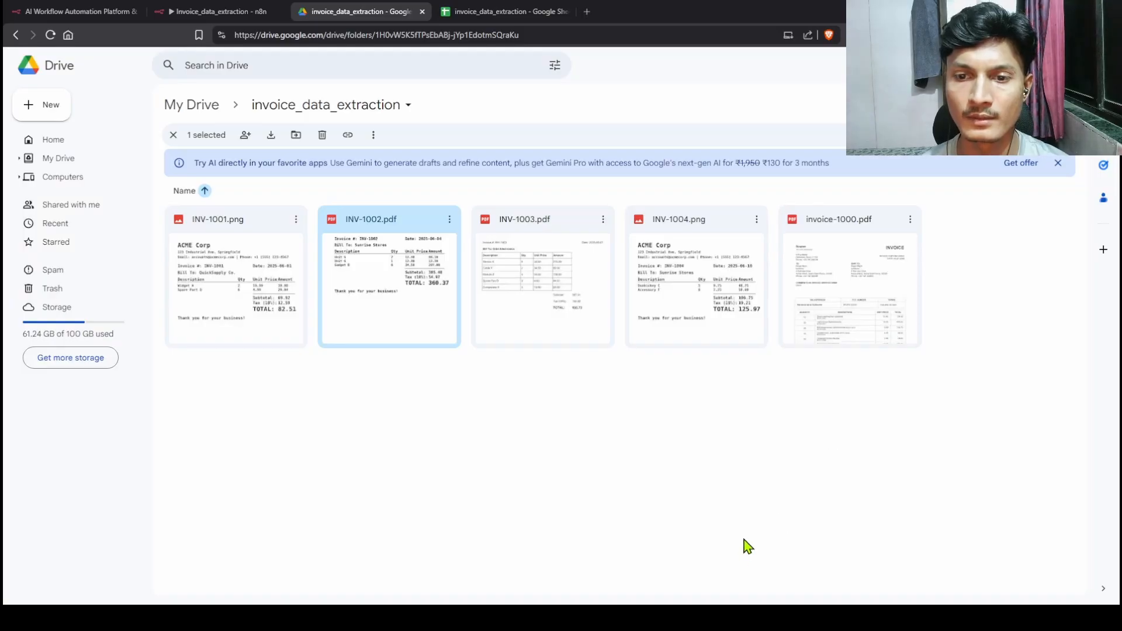
{"action": "double_click", "coordinate": [278, 304]}
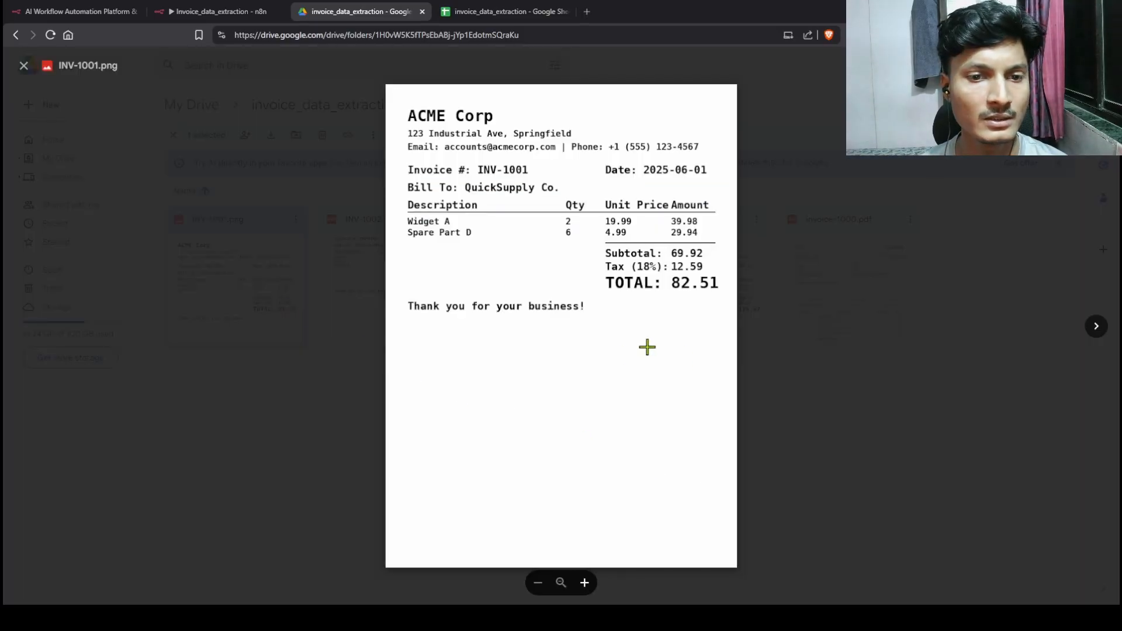
{"action": "left_click_drag", "start_coordinate": [404, 163], "coordinate": [723, 335]}
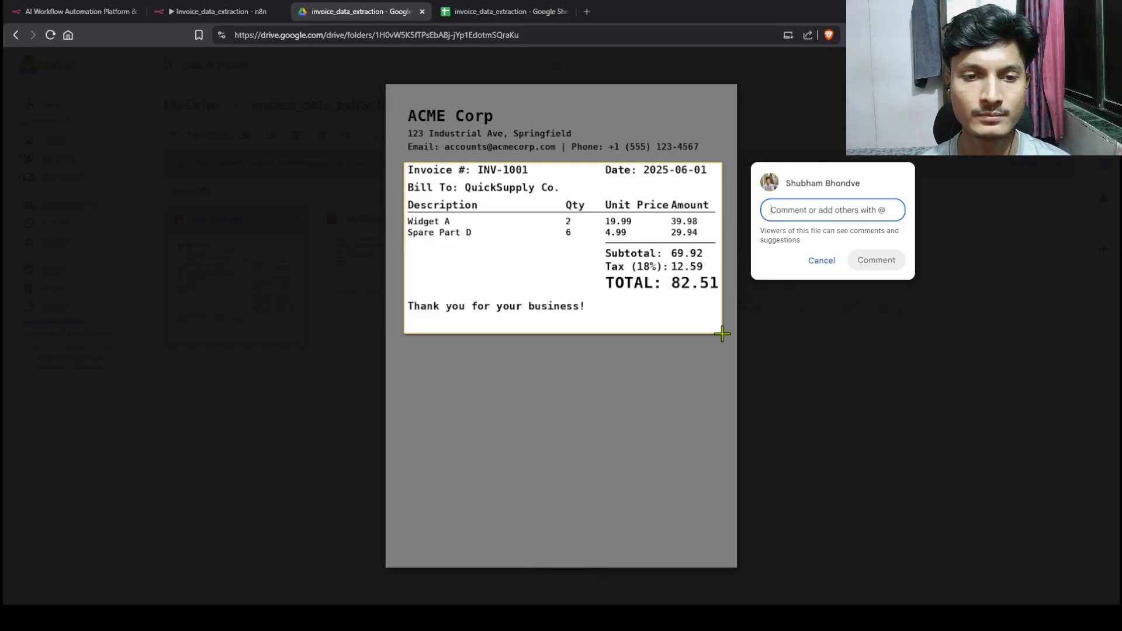
{"action": "left_click", "coordinate": [823, 375]}
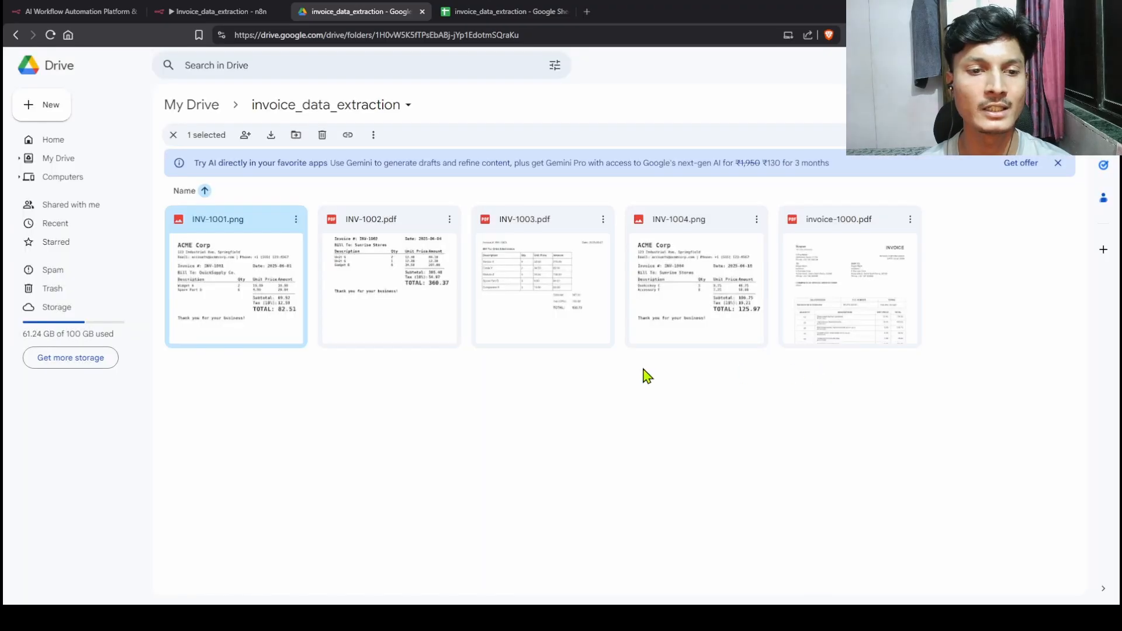
{"action": "left_click", "coordinate": [222, 12]}
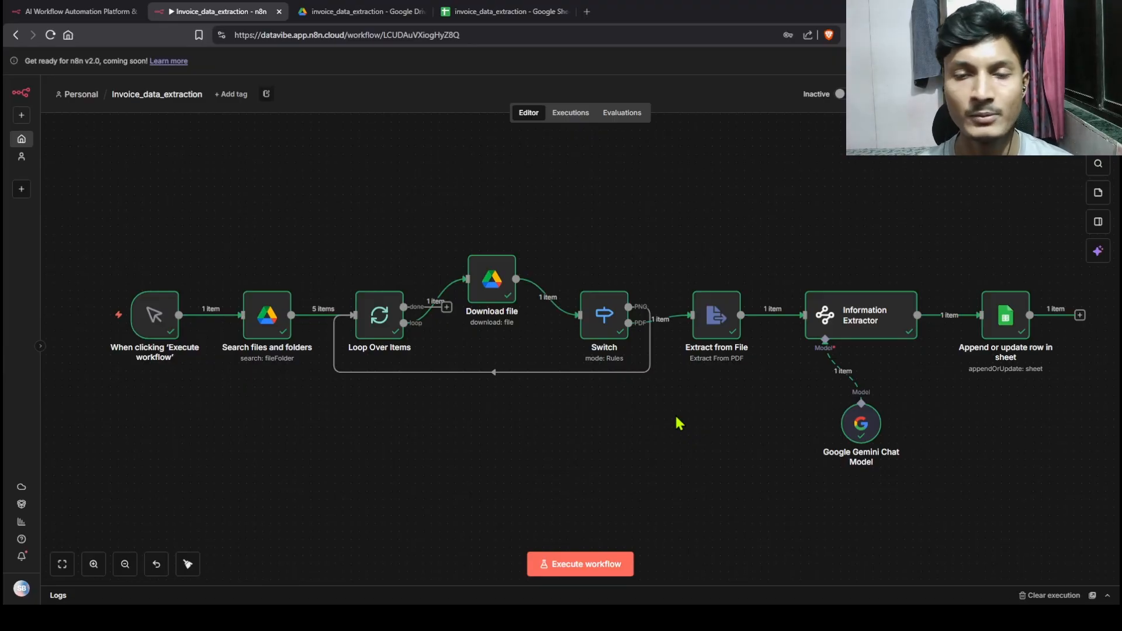
Step: Insert an HTTP Request node on the Switch's PNG branch and open its parameters
{"action": "left_click_drag", "start_coordinate": [605, 316], "coordinate": [605, 320]}
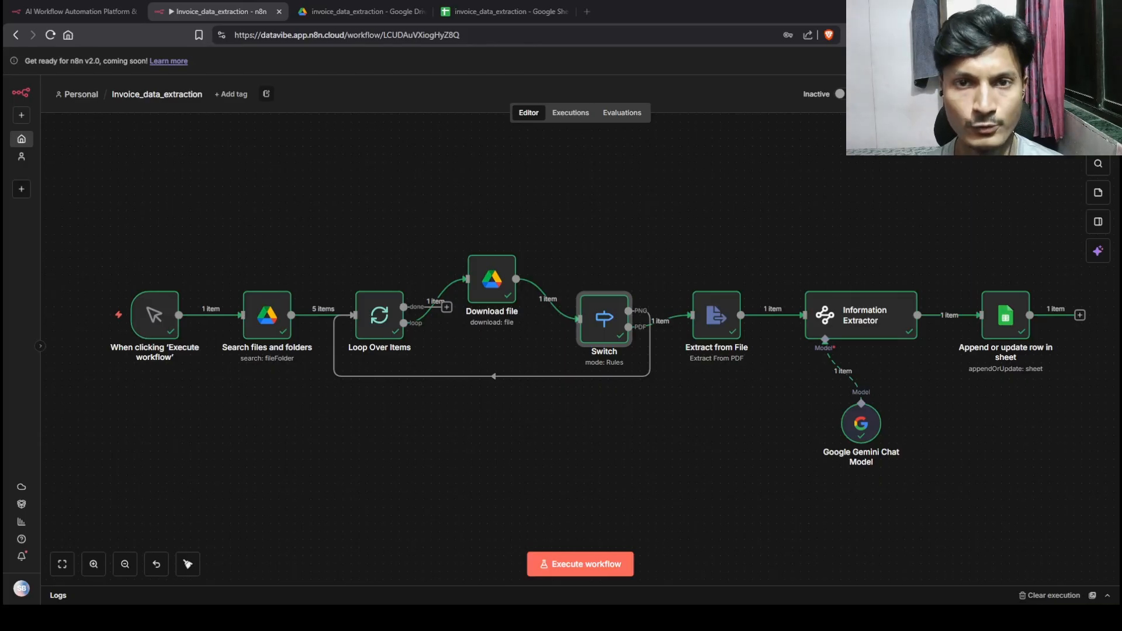
{"action": "mouse_move", "coordinate": [493, 376]}
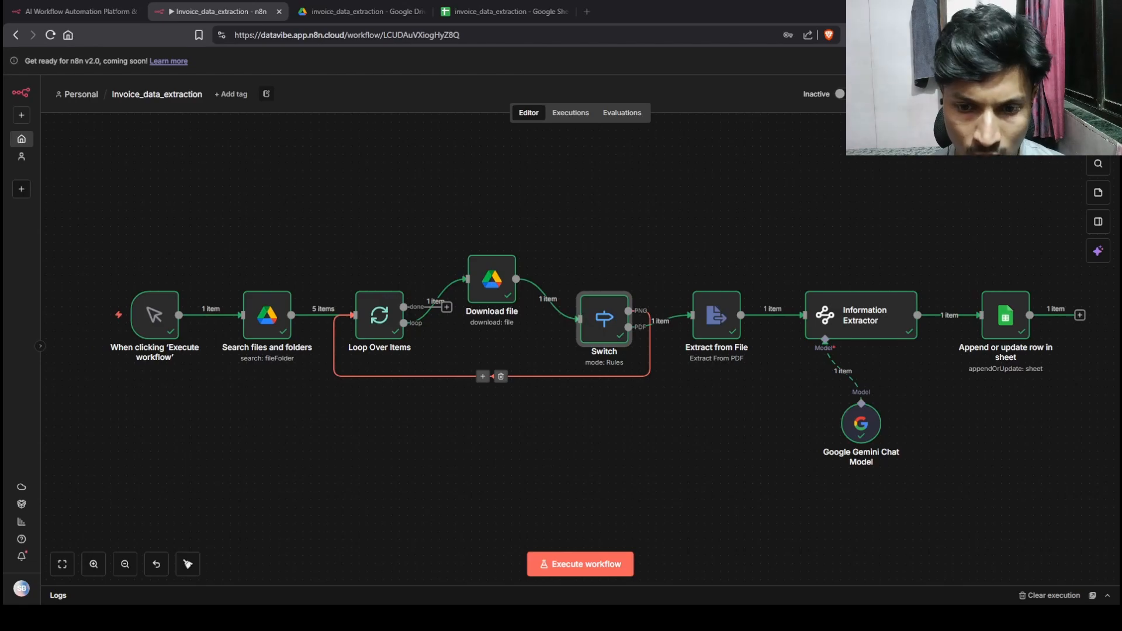
{"action": "left_click", "coordinate": [483, 377]}
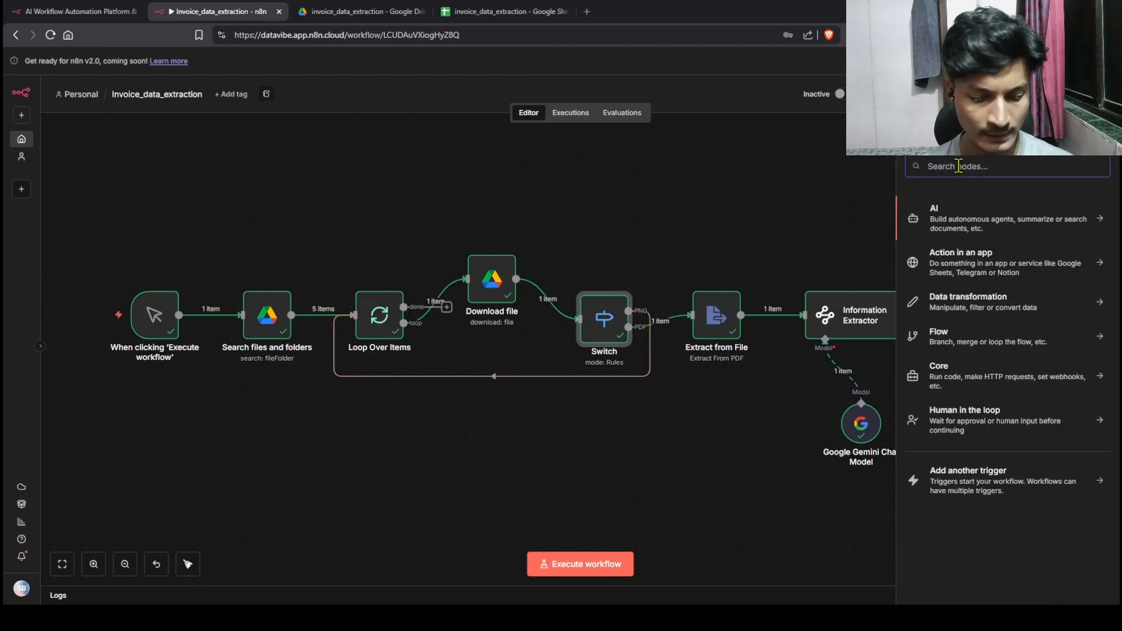
{"action": "type", "text": "http"}
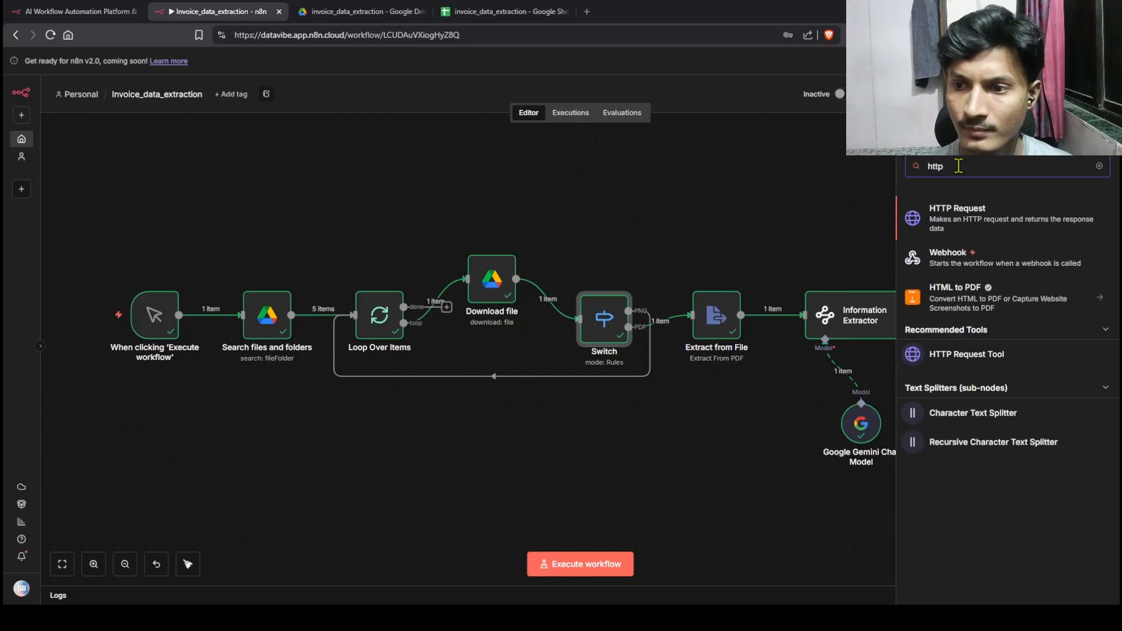
{"action": "left_click", "coordinate": [949, 215]}
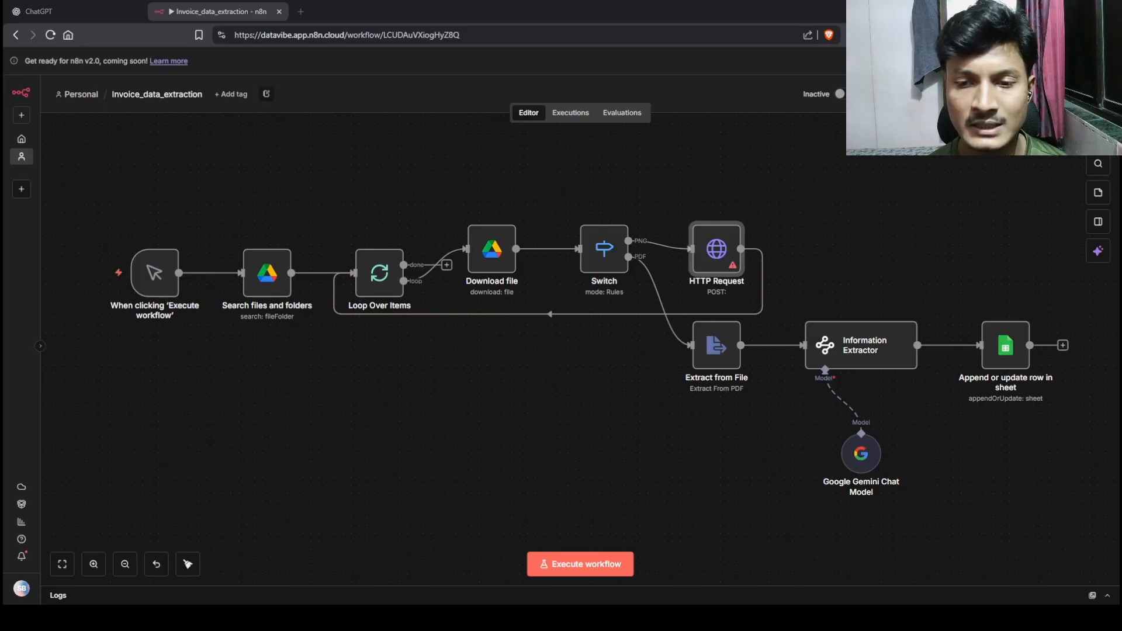
{"action": "double_click", "coordinate": [724, 250]}
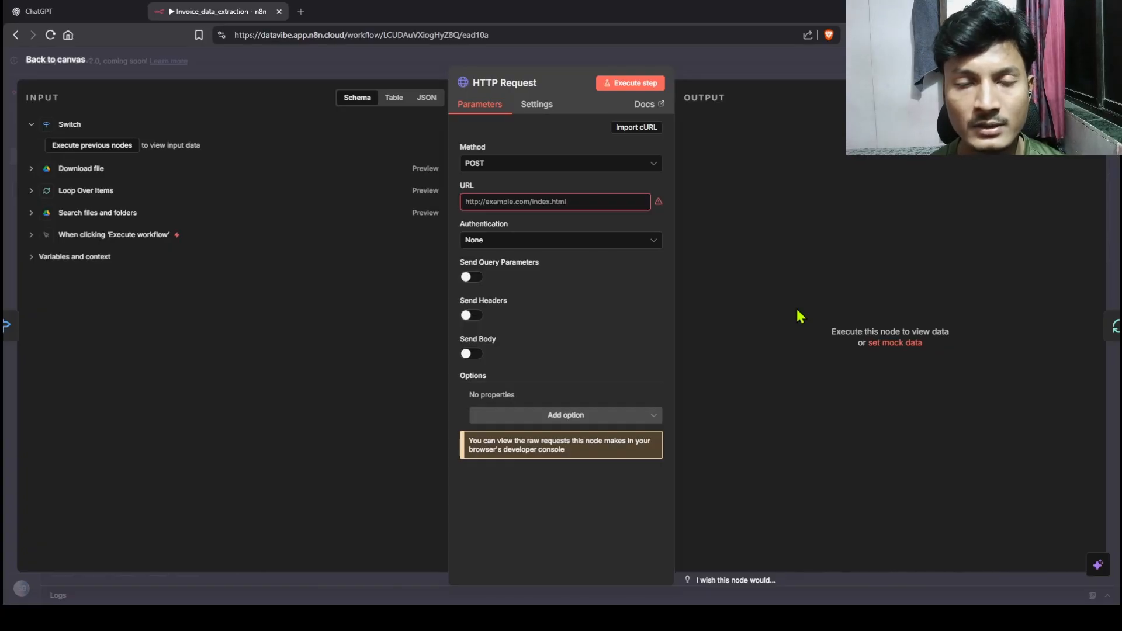
Step: Search 'free ocr aip', open OCR.space's Free OCR API page, then start the node's cURL import
{"action": "left_click", "coordinate": [301, 11]}
{"action": "left_click", "coordinate": [341, 35]}
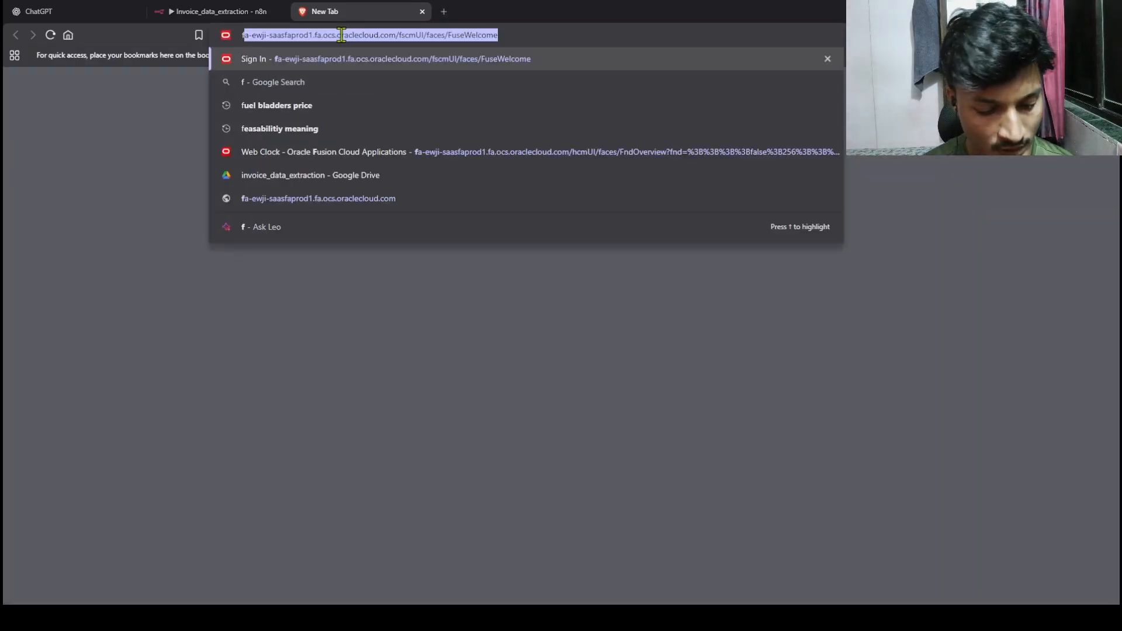
{"action": "type", "text": "free ocr ai"}
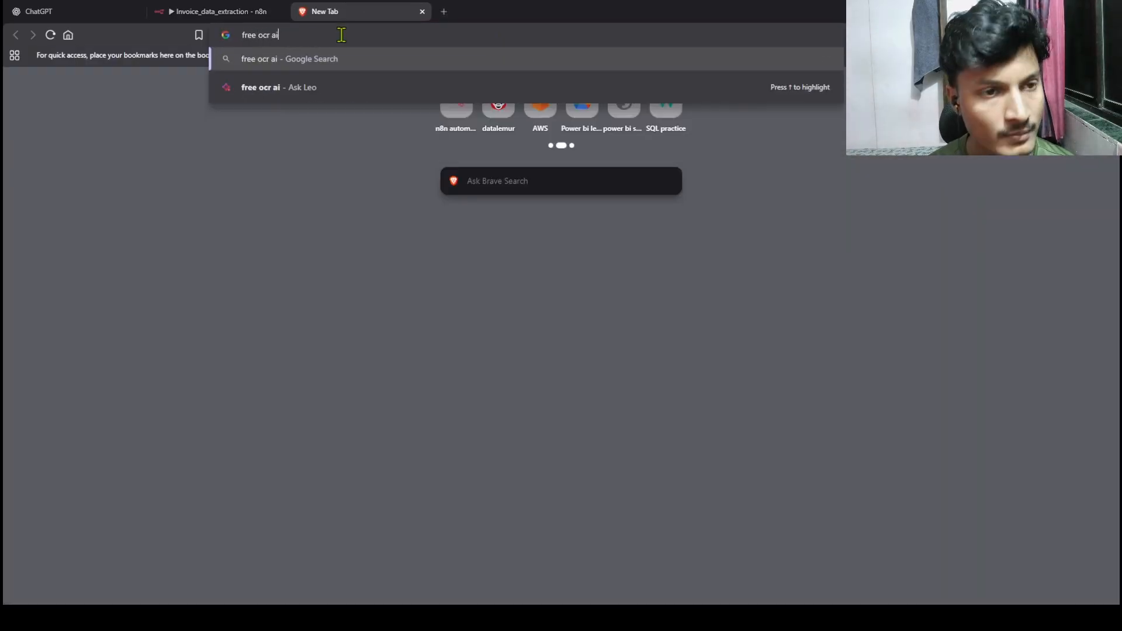
{"action": "type", "text": "p"}
{"action": "key", "text": "Return"}
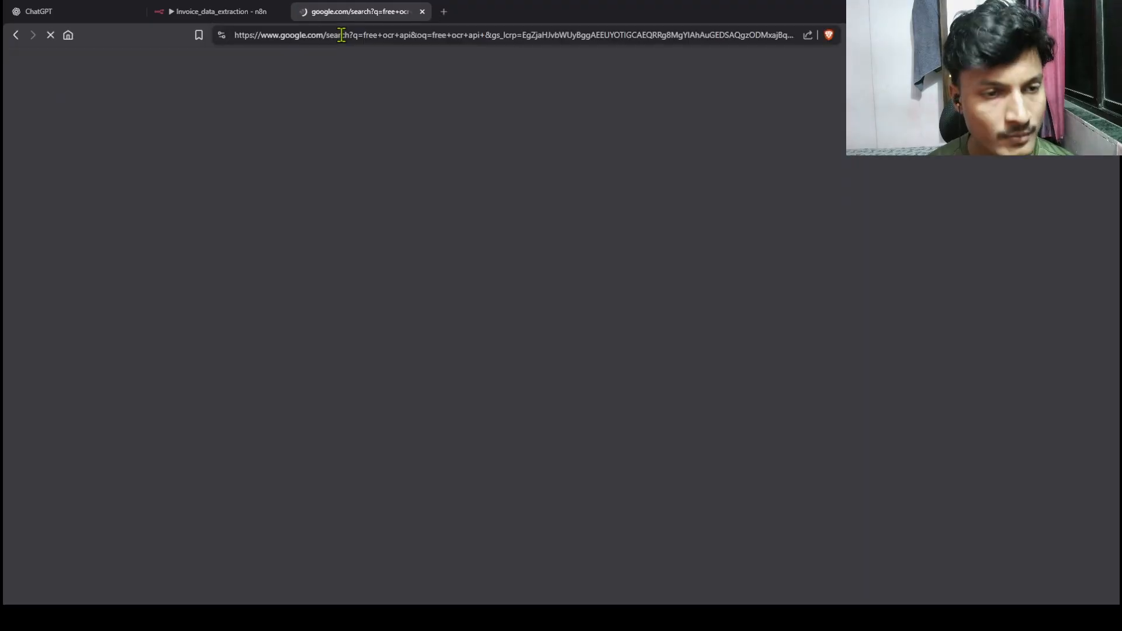
{"action": "left_click", "coordinate": [166, 179]}
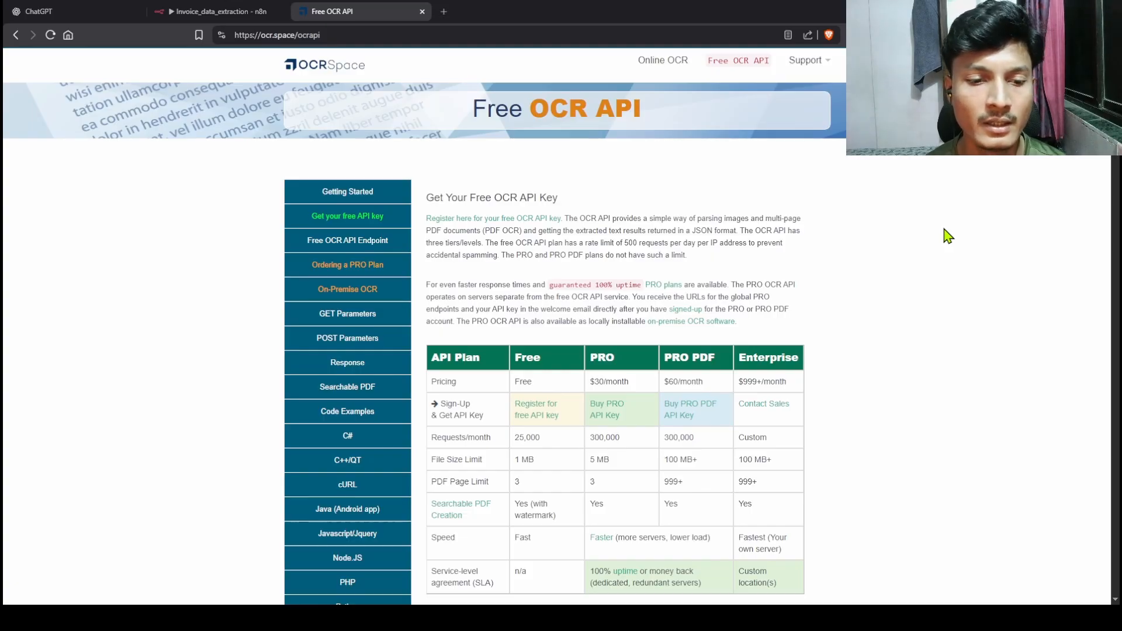
{"action": "left_click", "coordinate": [222, 11]}
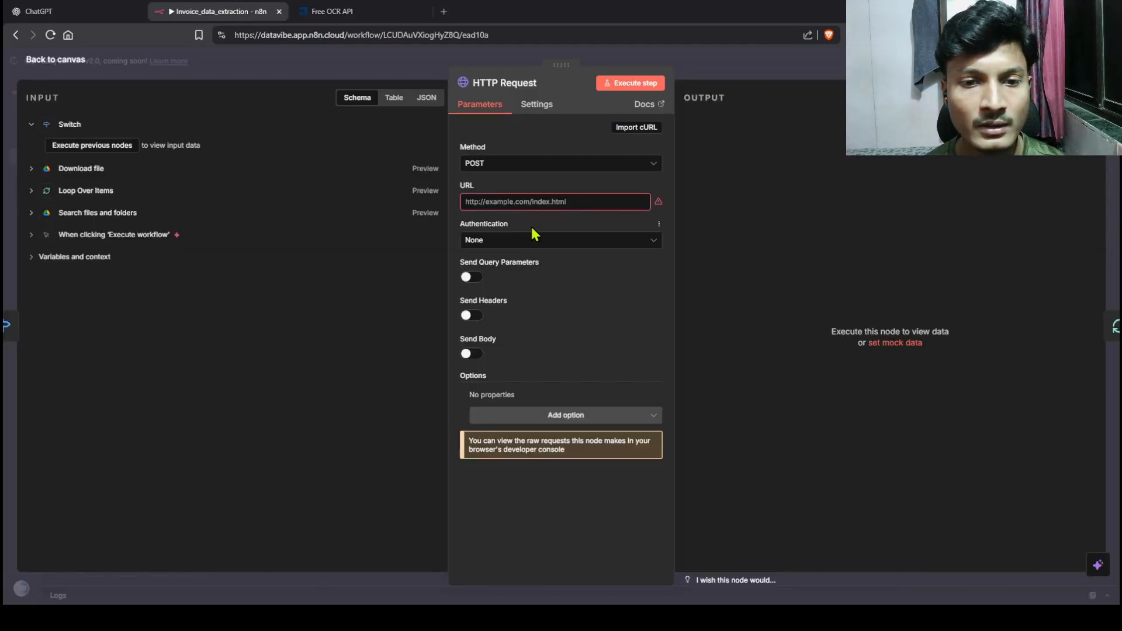
{"action": "left_click", "coordinate": [639, 127]}
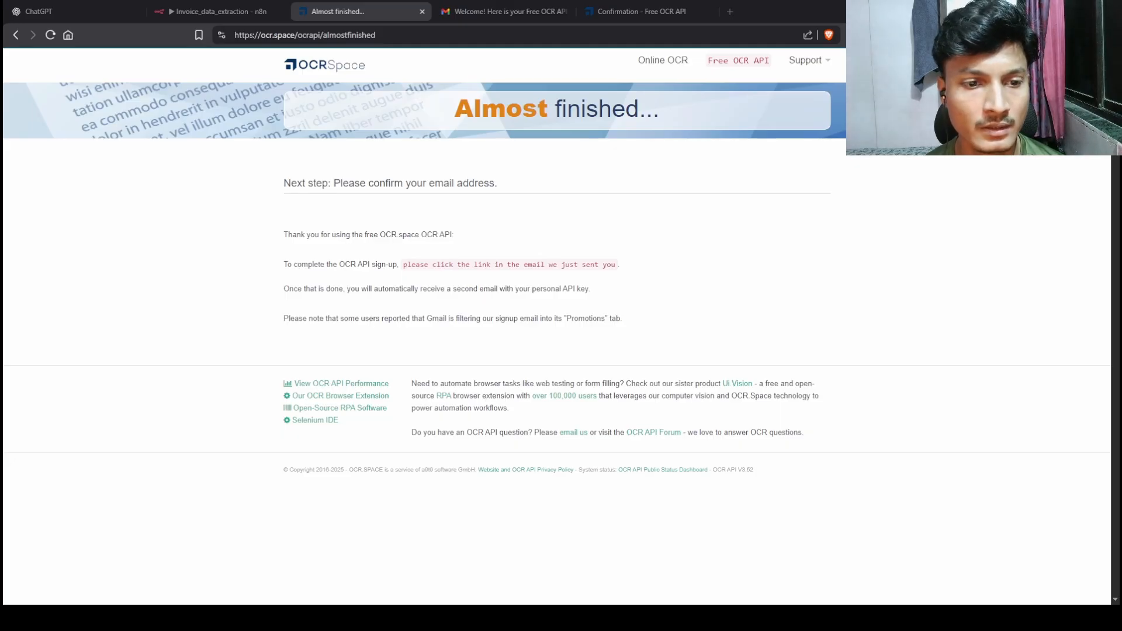
Step: Scroll the OCR.space API documentation down to the cURL command-line examples section
{"action": "left_click", "coordinate": [324, 65]}
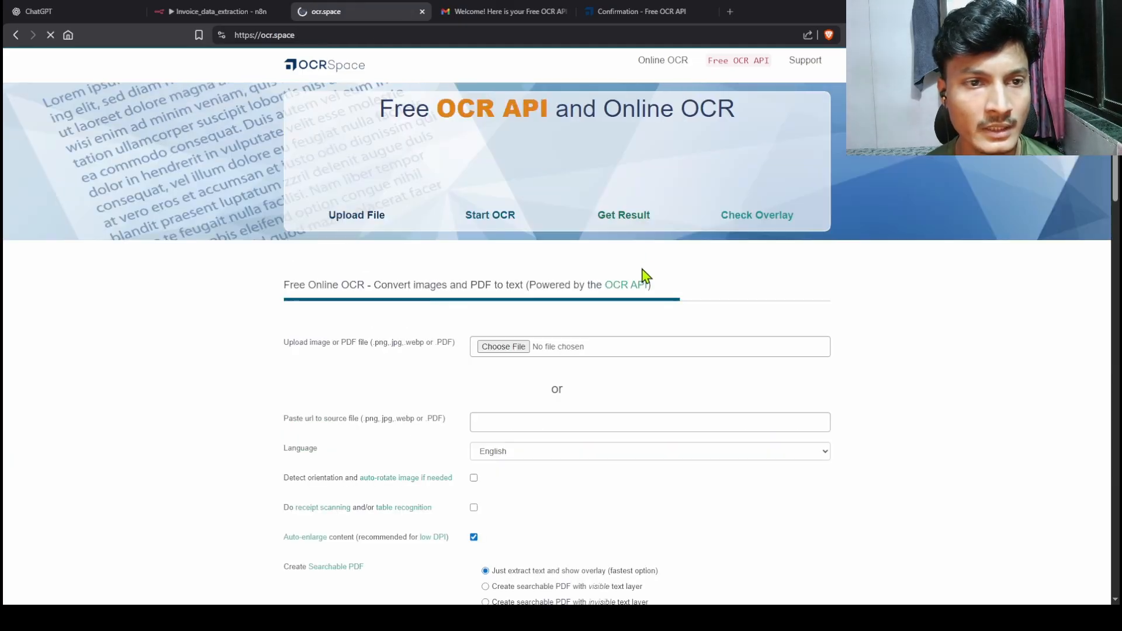
{"action": "scroll", "coordinate": [521, 376], "scroll_direction": "down", "scroll_amount": 5}
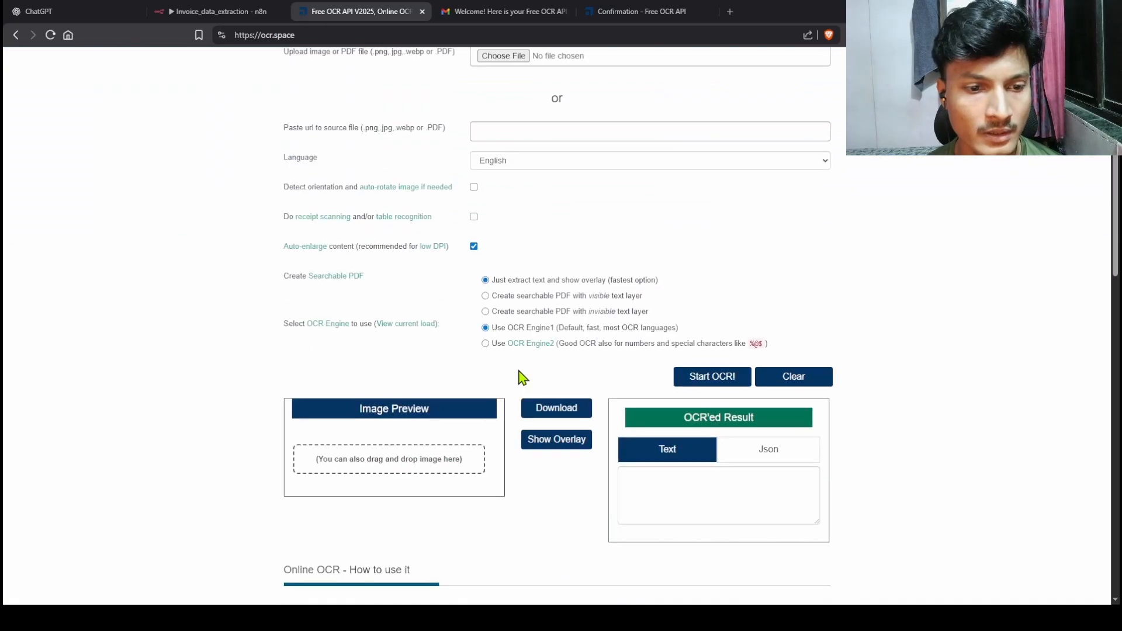
{"action": "scroll", "coordinate": [521, 376], "scroll_direction": "up", "scroll_amount": 5}
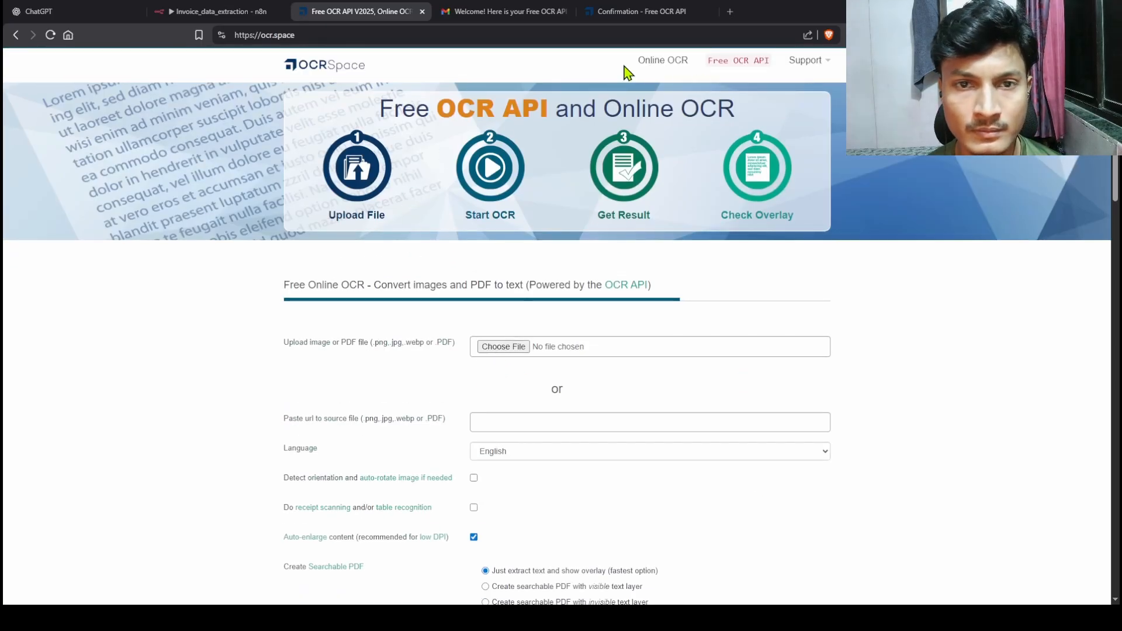
{"action": "key", "text": "alt+Left"}
{"action": "key", "text": "alt+Left"}
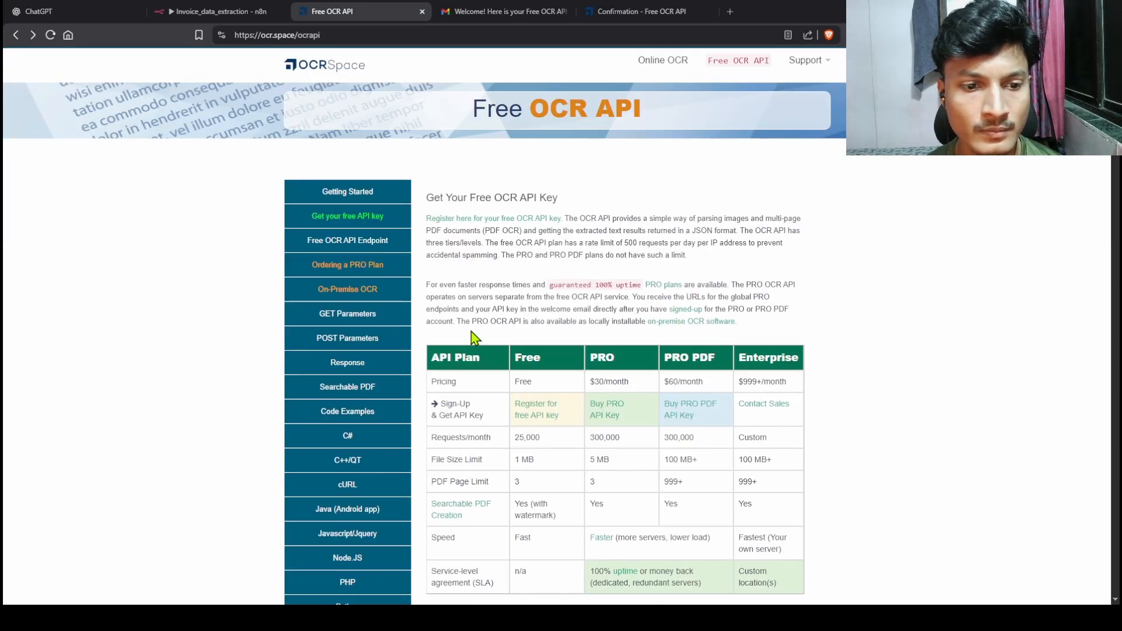
{"action": "scroll", "coordinate": [476, 339], "scroll_direction": "down", "scroll_amount": 2}
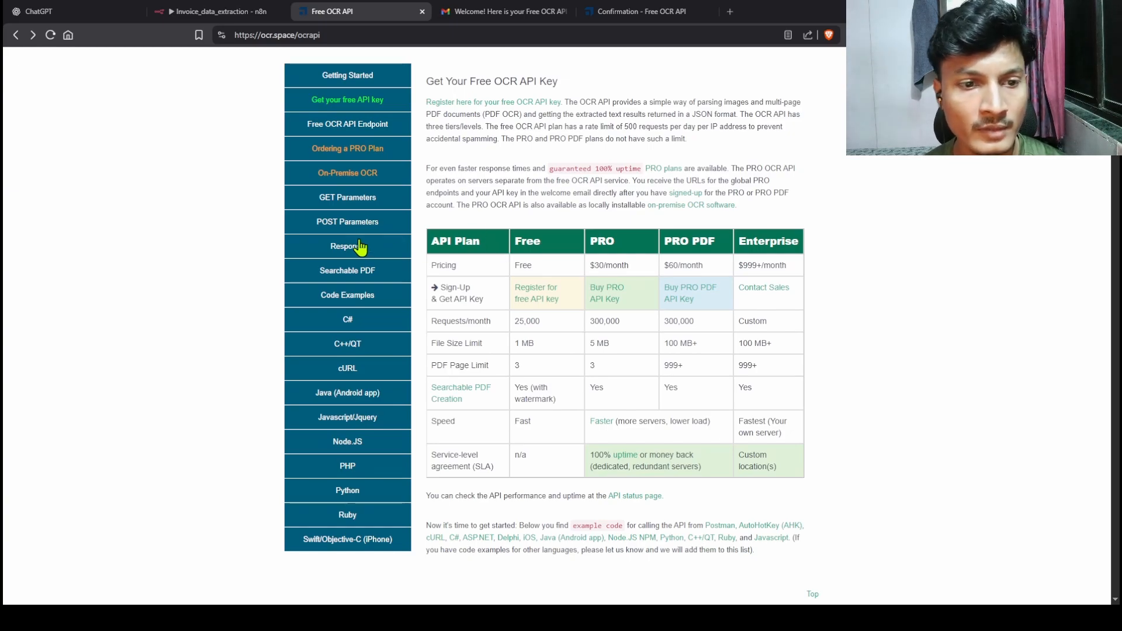
{"action": "scroll", "coordinate": [410, 237], "scroll_direction": "down", "scroll_amount": 3}
{"action": "scroll", "coordinate": [619, 253], "scroll_direction": "down", "scroll_amount": 10}
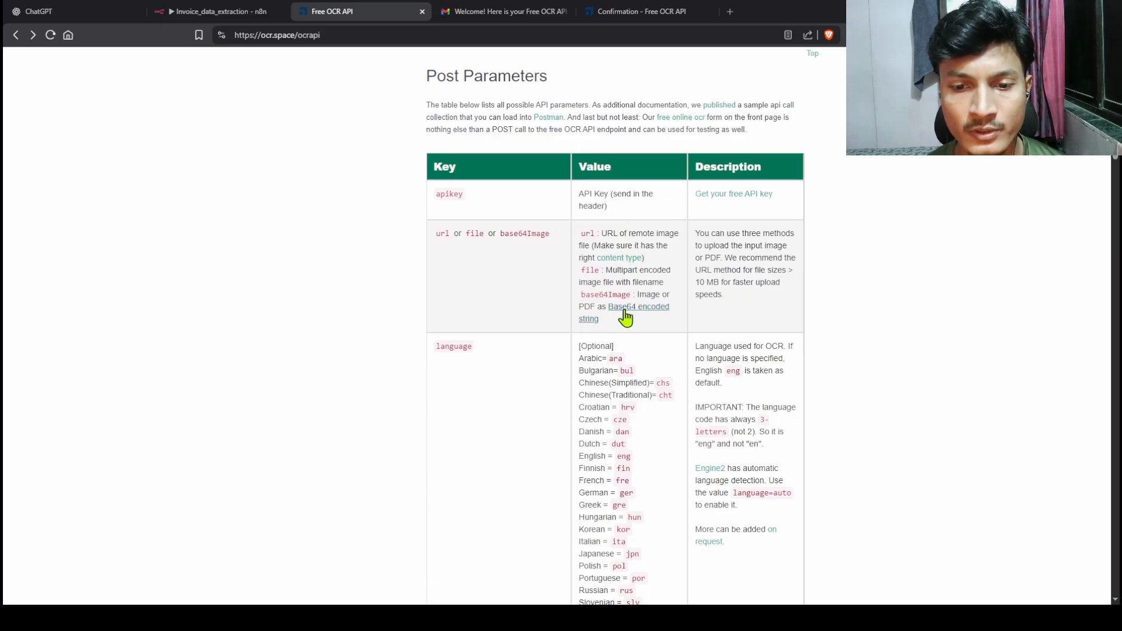
{"action": "scroll", "coordinate": [655, 317], "scroll_direction": "down", "scroll_amount": 10}
{"action": "scroll", "coordinate": [691, 315], "scroll_direction": "down", "scroll_amount": 15}
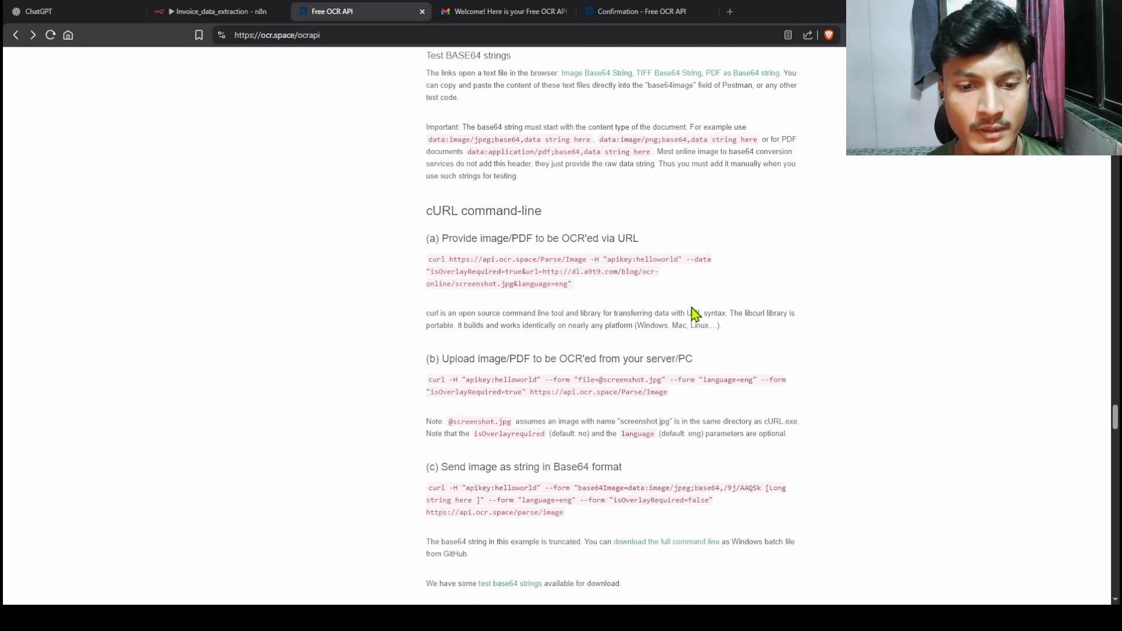
{"action": "scroll", "coordinate": [695, 314], "scroll_direction": "down", "scroll_amount": 1}
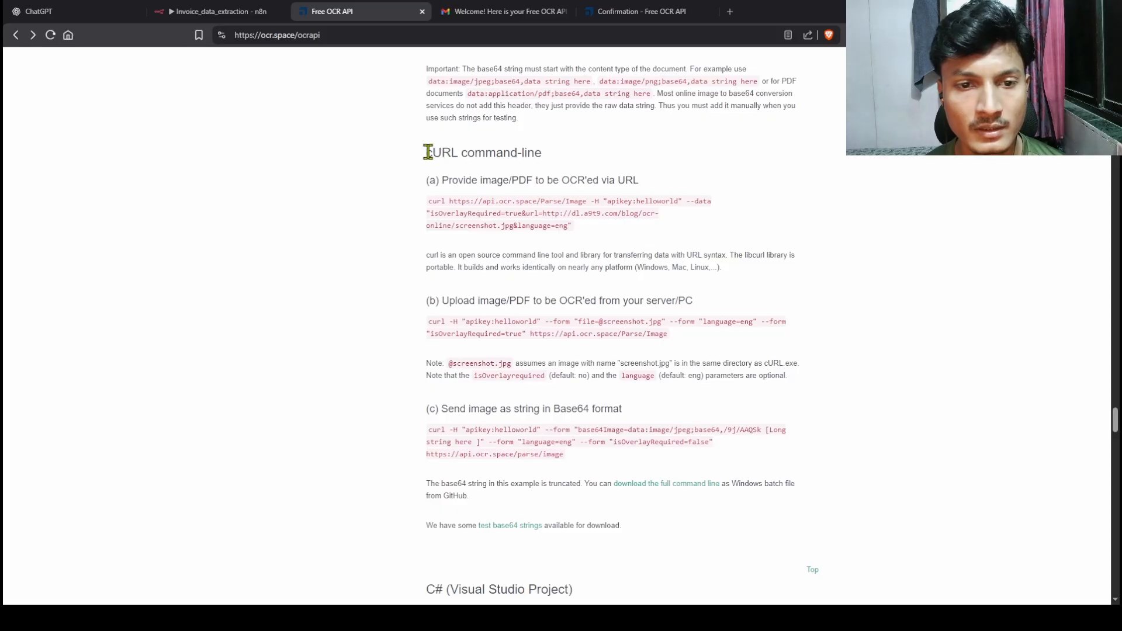
{"action": "left_click_drag", "start_coordinate": [429, 152], "coordinate": [549, 157]}
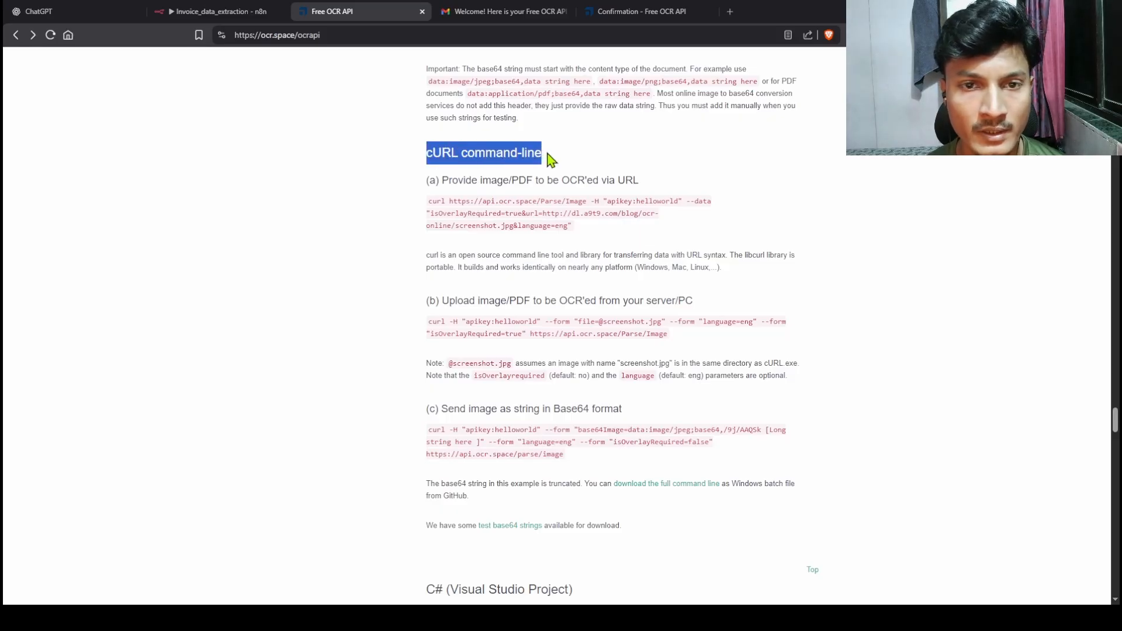
{"action": "left_click", "coordinate": [233, 16]}
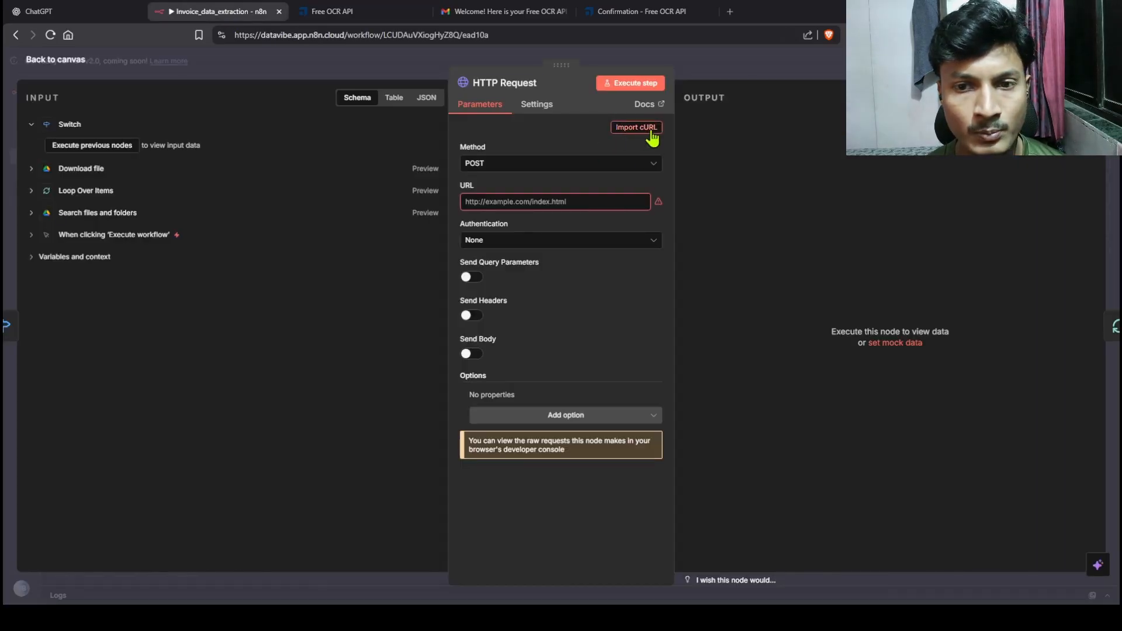
{"action": "left_click", "coordinate": [355, 22]}
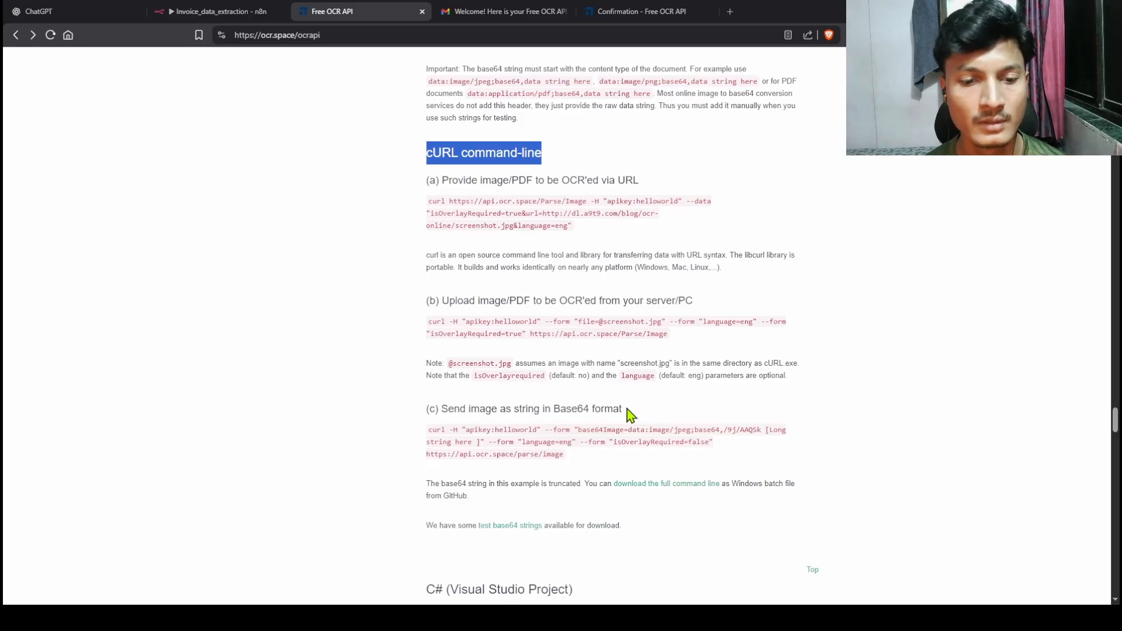
{"action": "left_click_drag", "start_coordinate": [428, 430], "coordinate": [567, 460]}
{"action": "key", "text": "ctrl+c"}
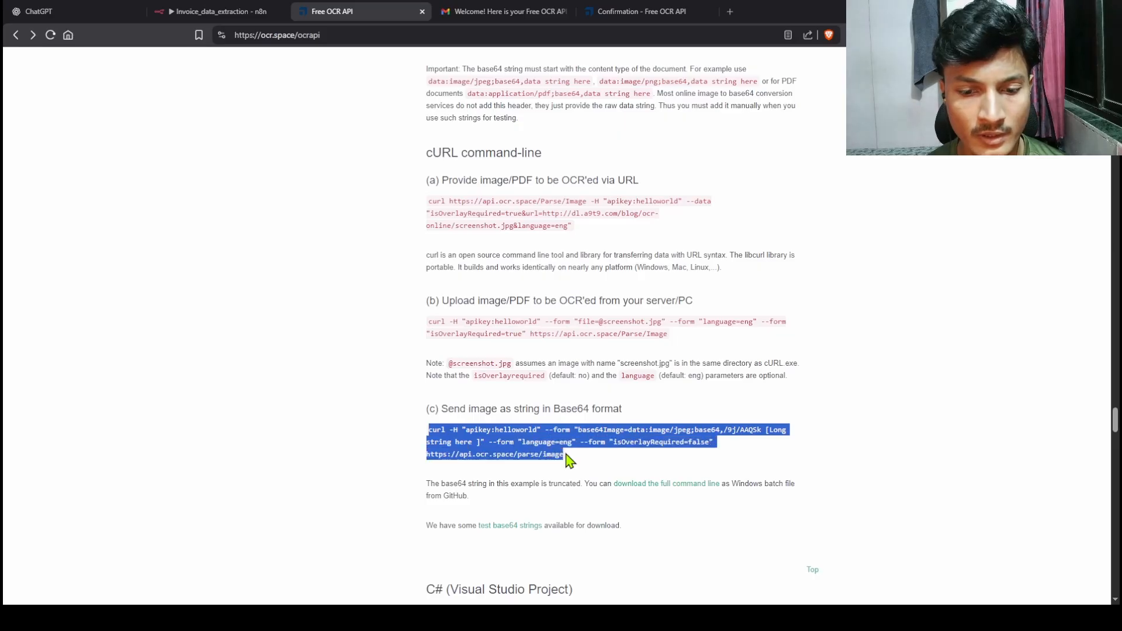
{"action": "left_click", "coordinate": [225, 15]}
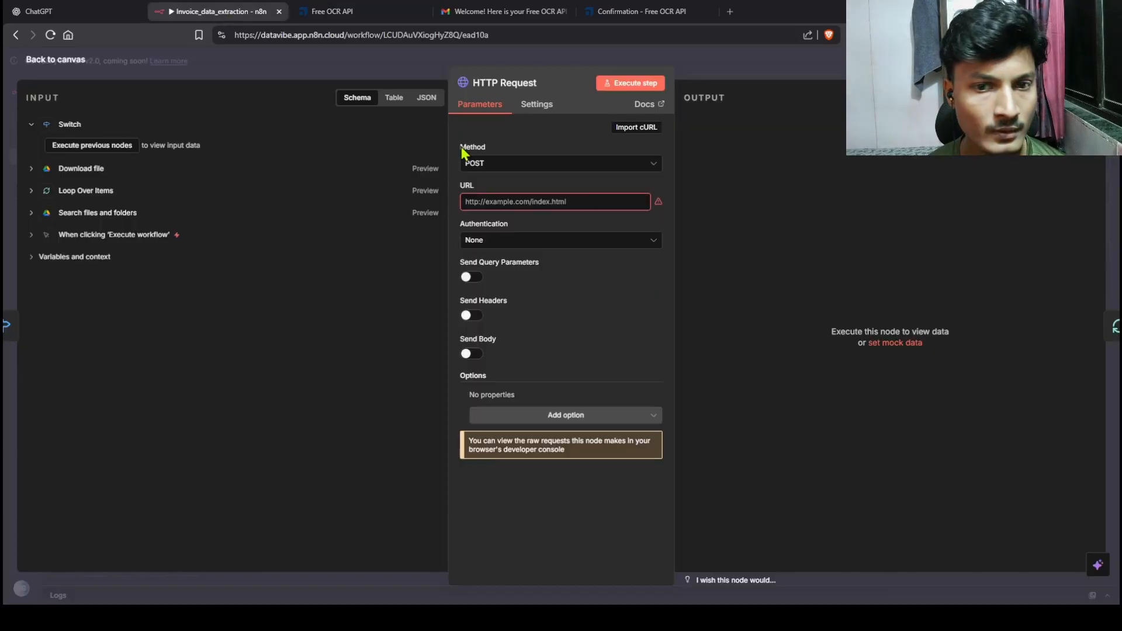
{"action": "left_click", "coordinate": [625, 130]}
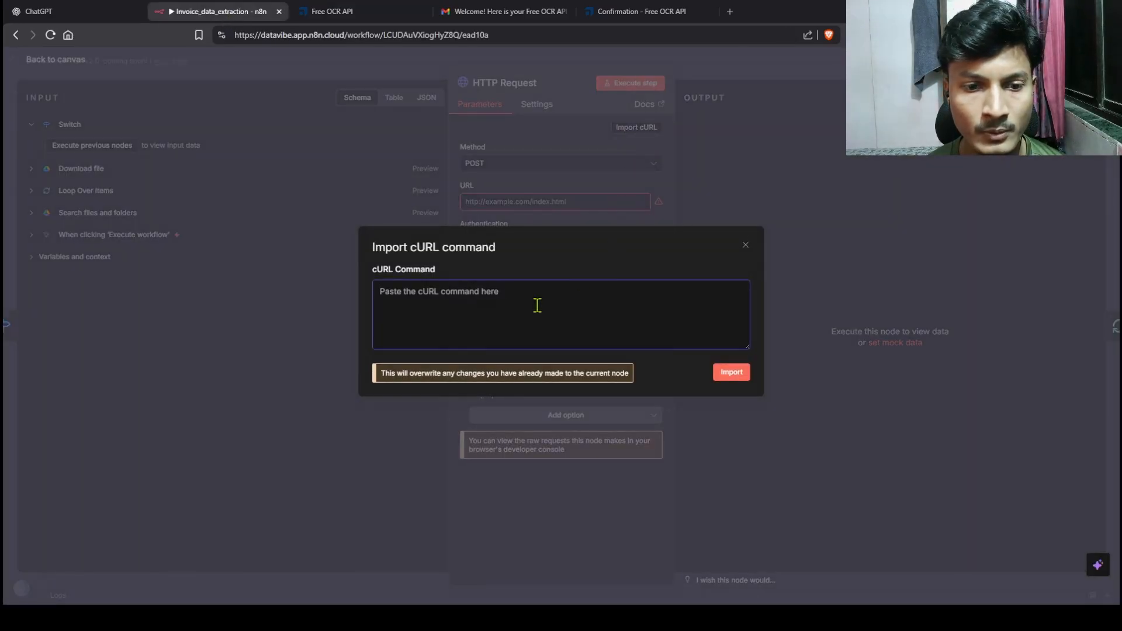
{"action": "key", "text": "ctrl+v"}
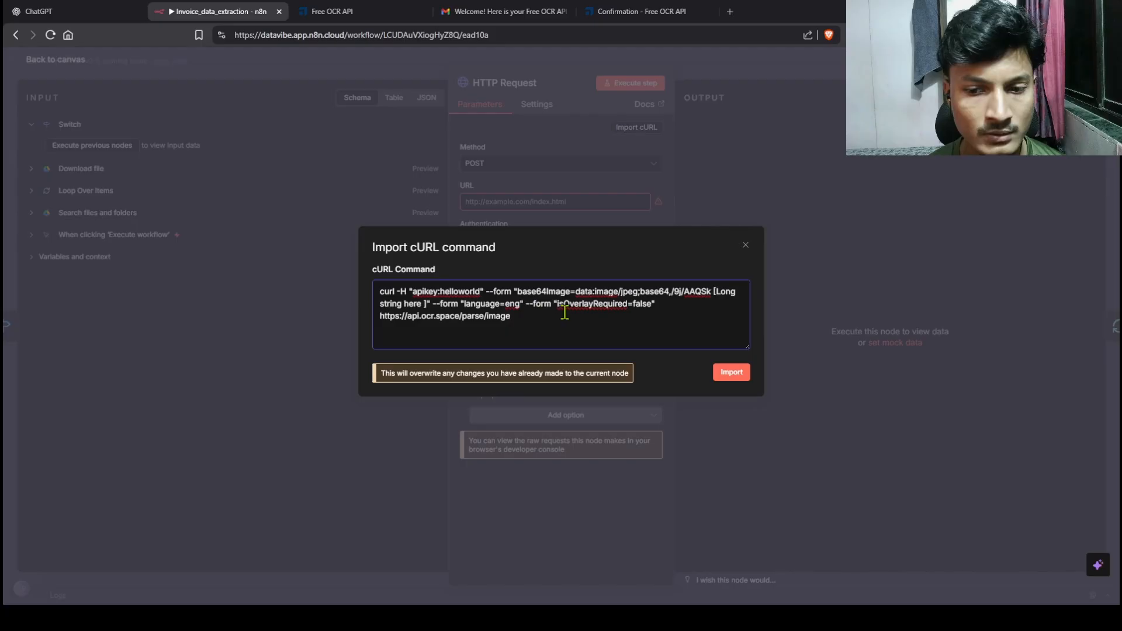
{"action": "left_click", "coordinate": [724, 374]}
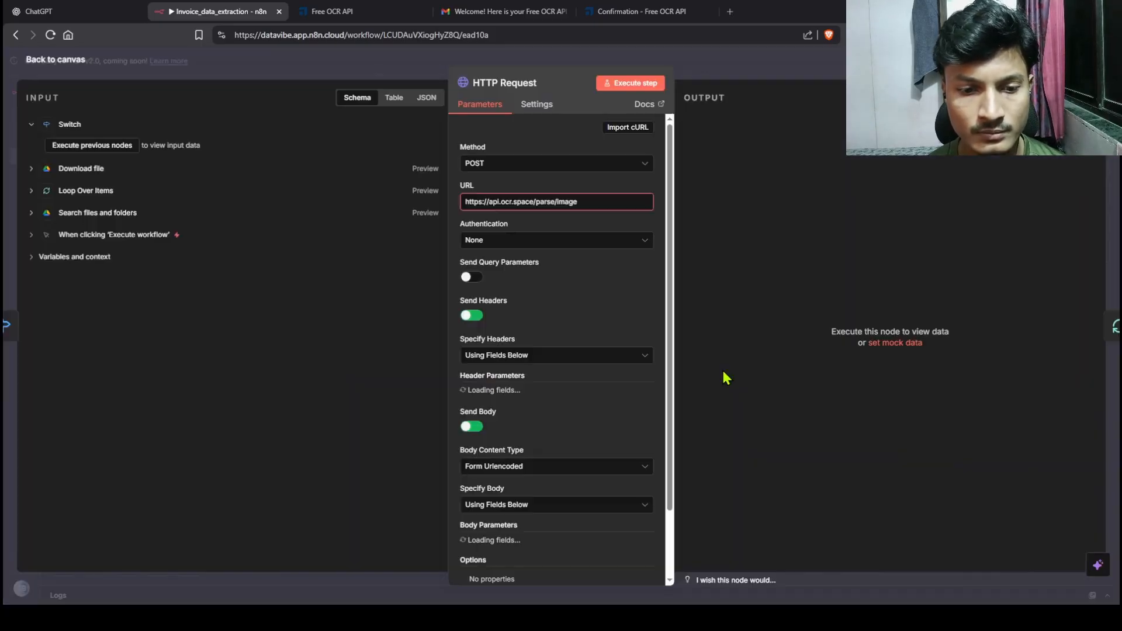
{"action": "scroll", "coordinate": [661, 363], "scroll_direction": "down", "scroll_amount": 1}
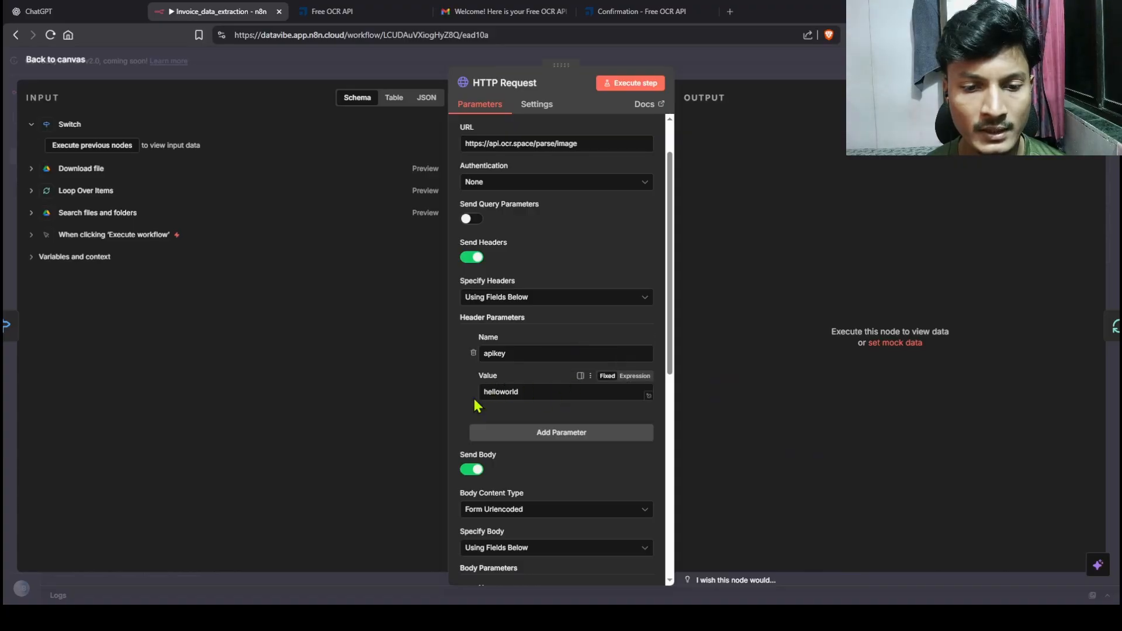
{"action": "left_click_drag", "start_coordinate": [531, 396], "coordinate": [467, 399]}
{"action": "key", "text": "BackSpace"}
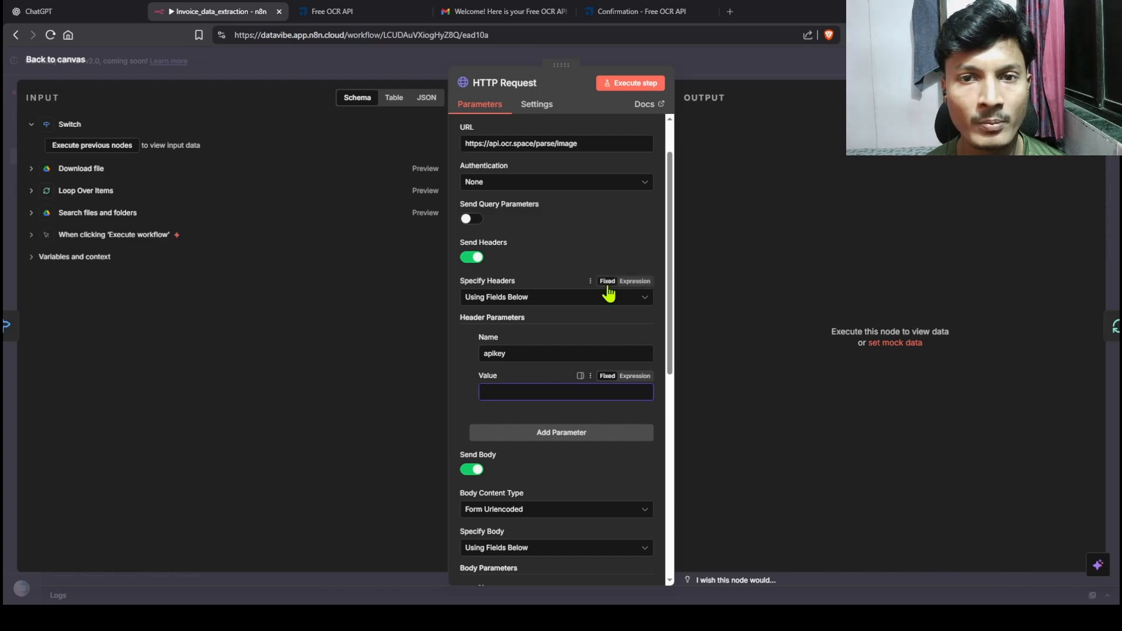
{"action": "left_click", "coordinate": [486, 13]}
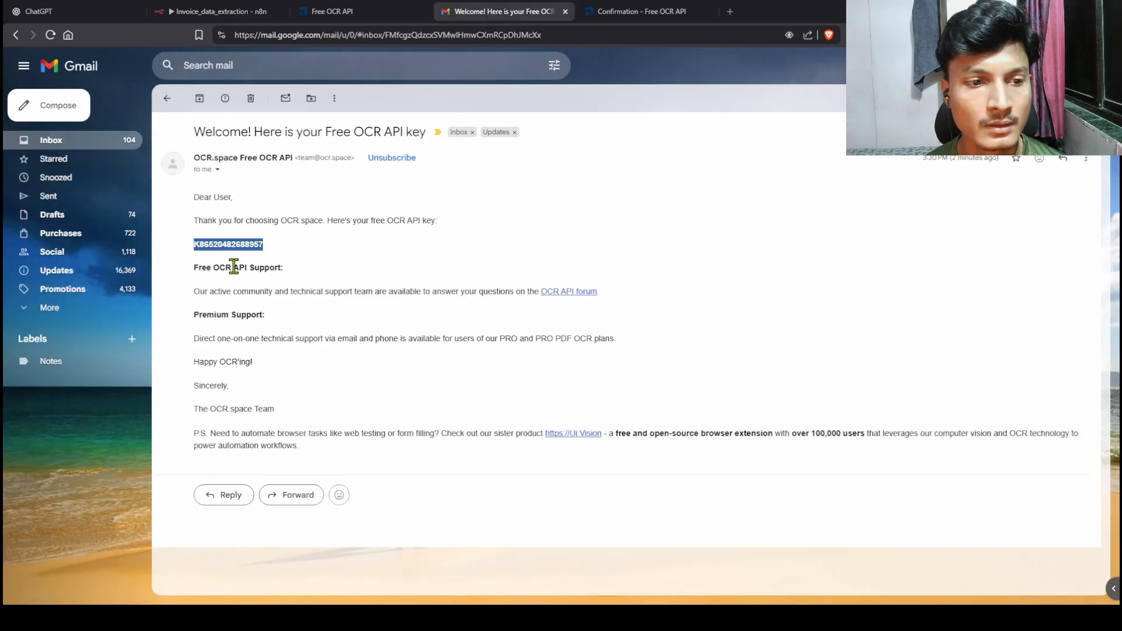
{"action": "left_click_drag", "start_coordinate": [274, 245], "coordinate": [199, 245]}
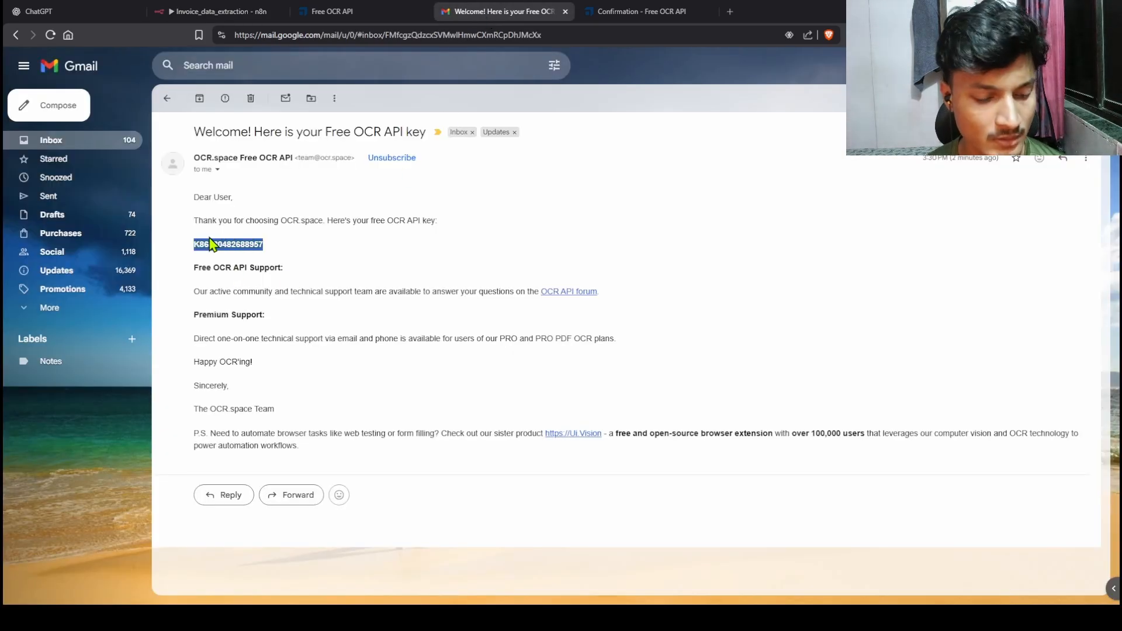
{"action": "key", "text": "ctrl+c"}
{"action": "left_click", "coordinate": [237, 11]}
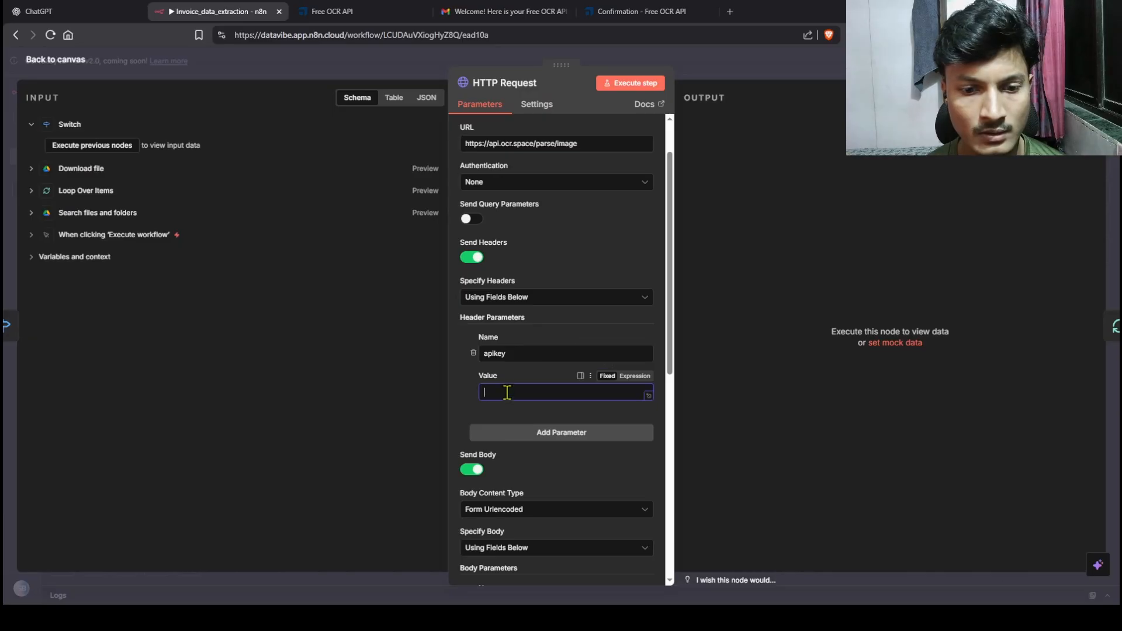
{"action": "key", "text": "ctrl+v"}
Step: Look over the remaining request parameters and close the node back to the canvas
{"action": "scroll", "coordinate": [616, 422], "scroll_direction": "down", "scroll_amount": 2}
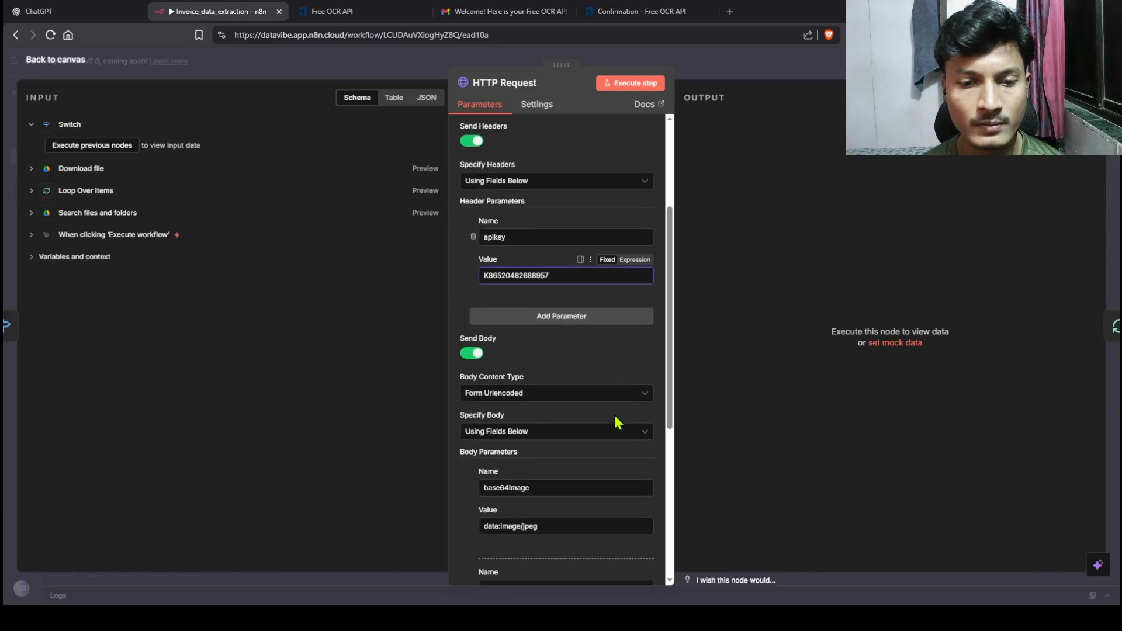
{"action": "scroll", "coordinate": [615, 422], "scroll_direction": "up", "scroll_amount": 1}
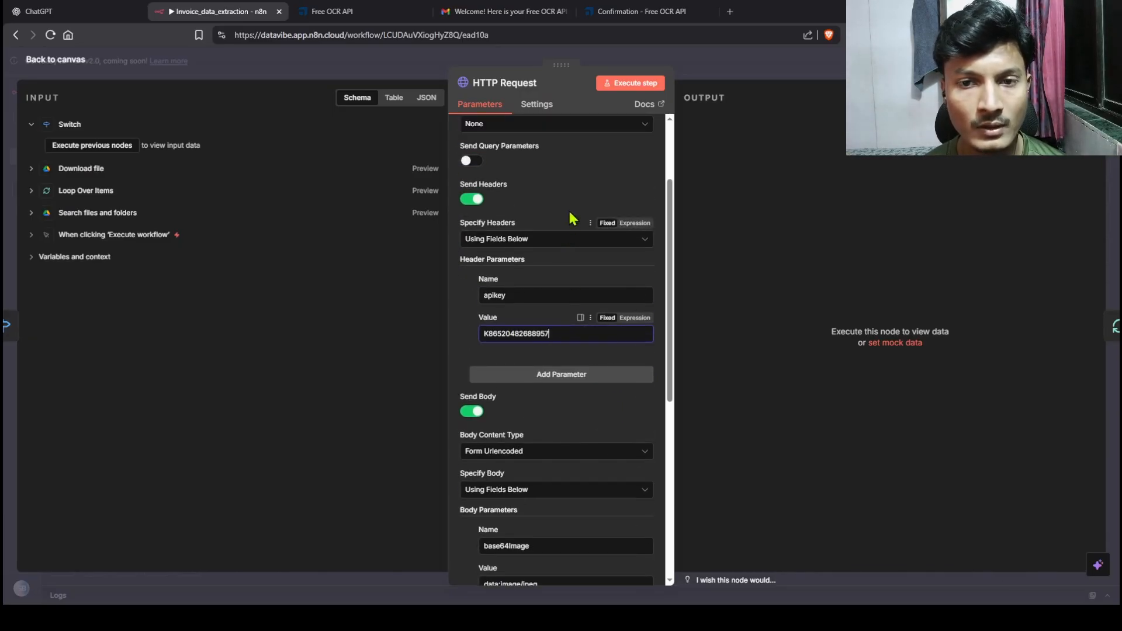
{"action": "scroll", "coordinate": [576, 202], "scroll_direction": "down", "scroll_amount": 3}
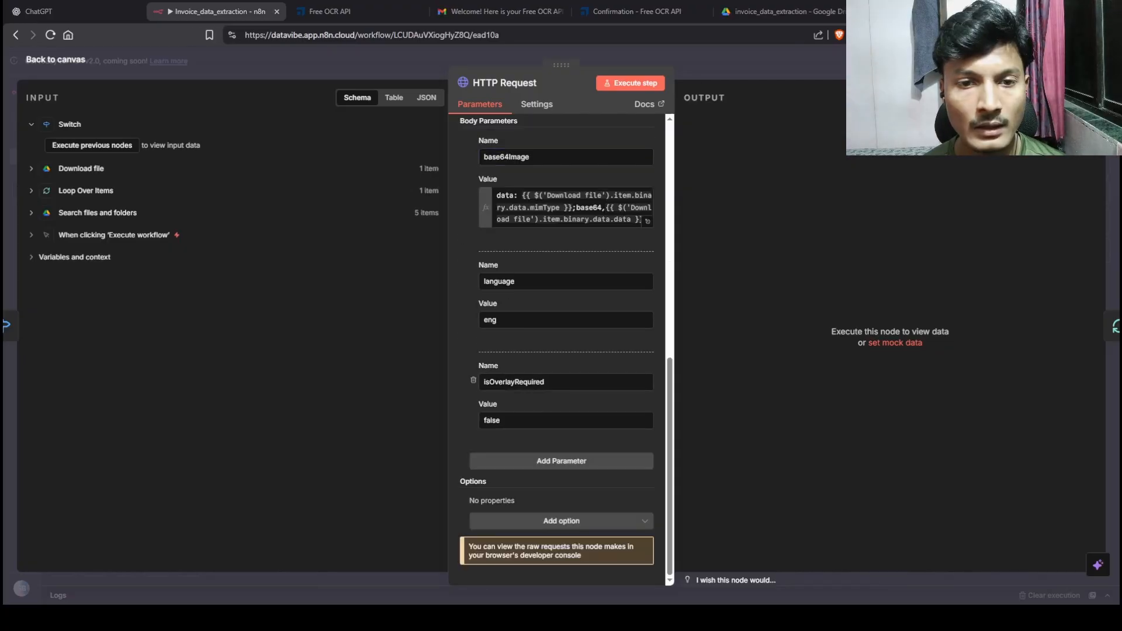
{"action": "scroll", "coordinate": [561, 351], "scroll_direction": "up", "scroll_amount": 2}
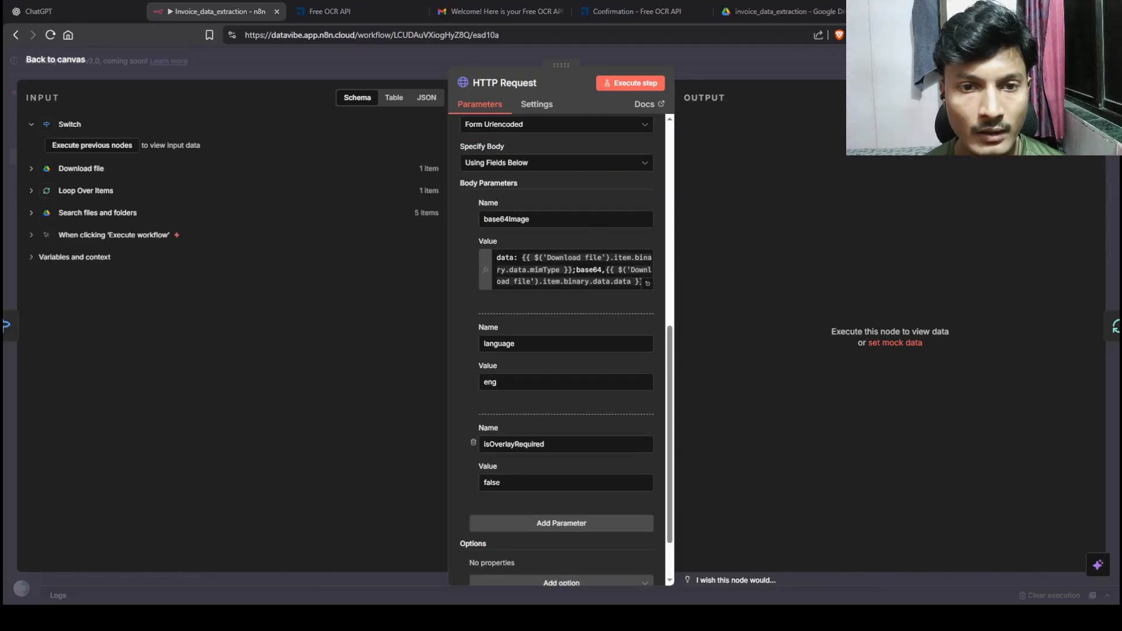
{"action": "scroll", "coordinate": [562, 350], "scroll_direction": "up", "scroll_amount": 1}
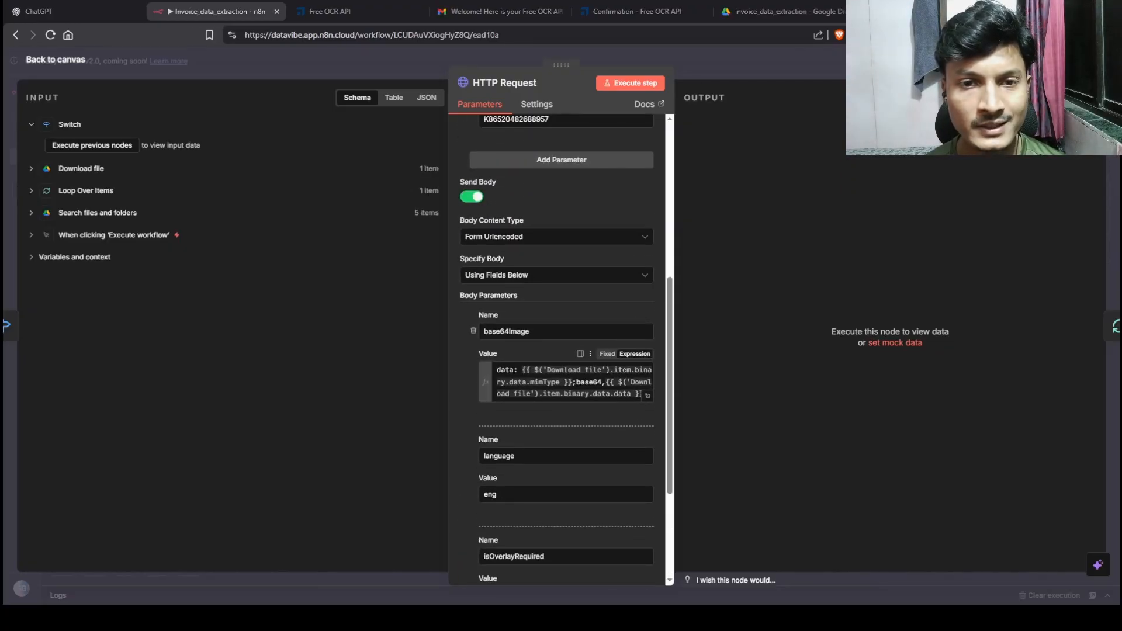
{"action": "scroll", "coordinate": [561, 351], "scroll_direction": "up", "scroll_amount": 1}
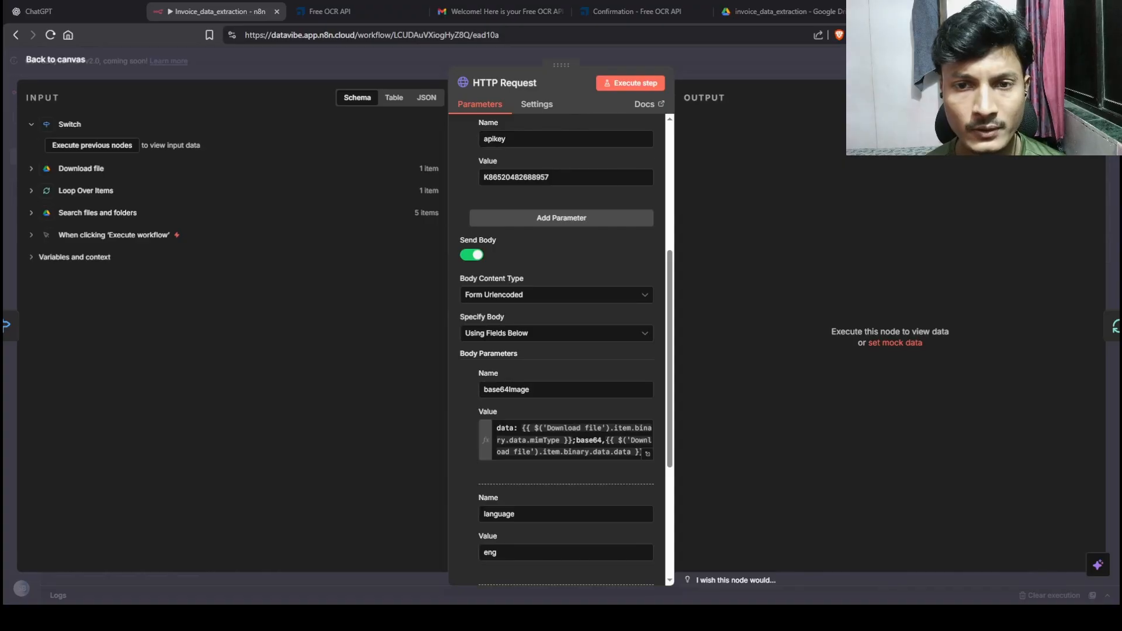
{"action": "key", "text": "Escape"}
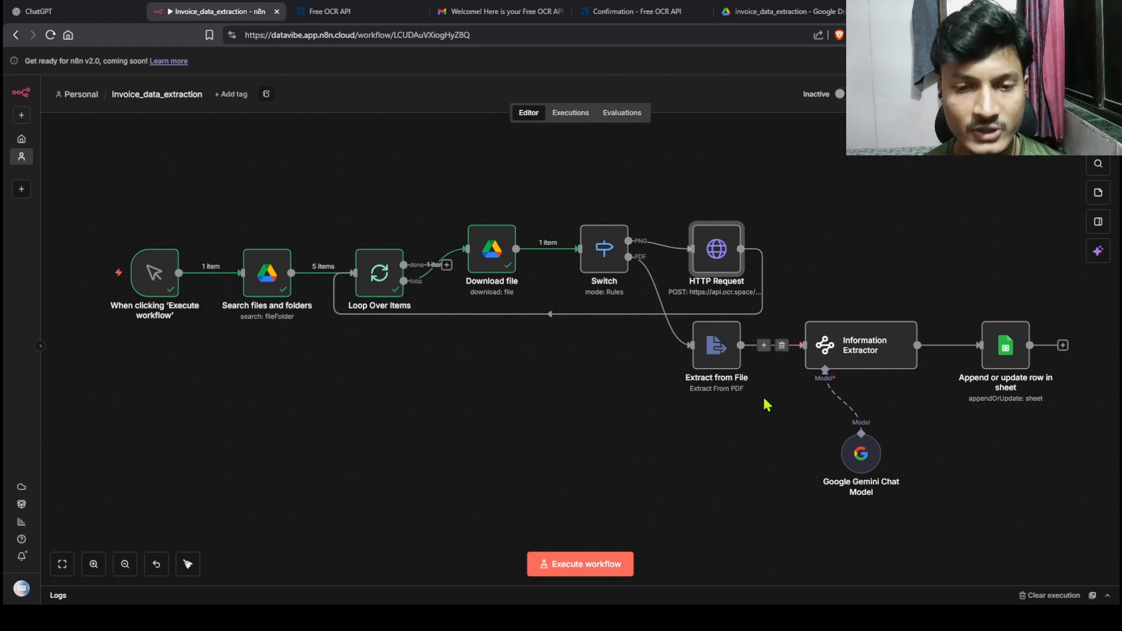
Step: Delete the HTTP Request loop-back link and connect Append or update row in sheet to Loop Over Items
{"action": "left_click", "coordinate": [557, 314]}
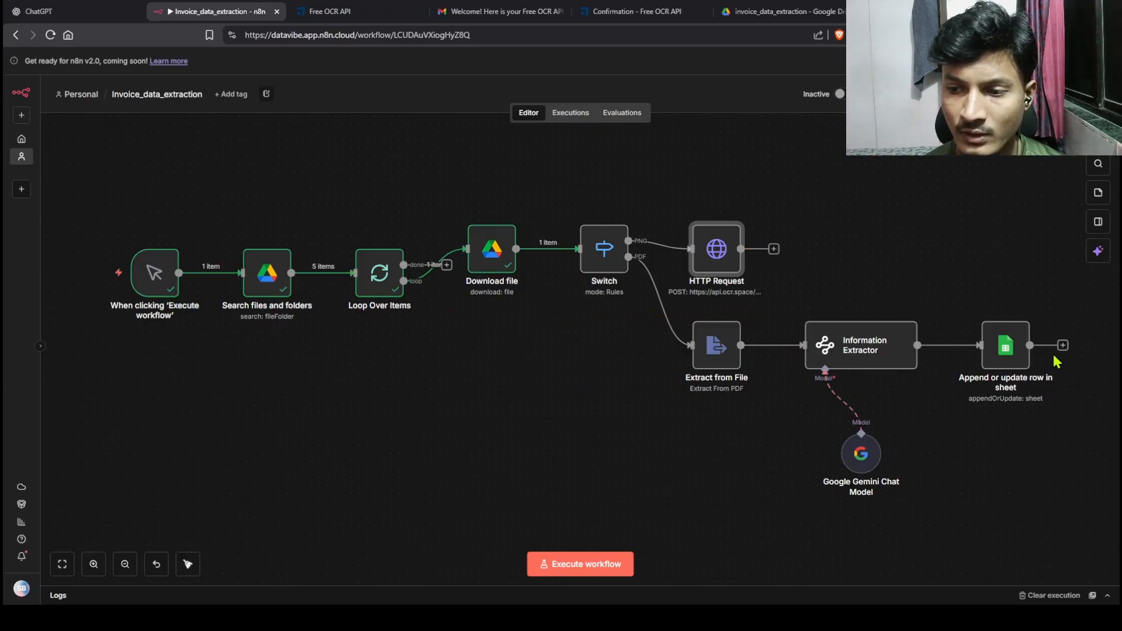
{"action": "left_click_drag", "start_coordinate": [1061, 350], "coordinate": [354, 273]}
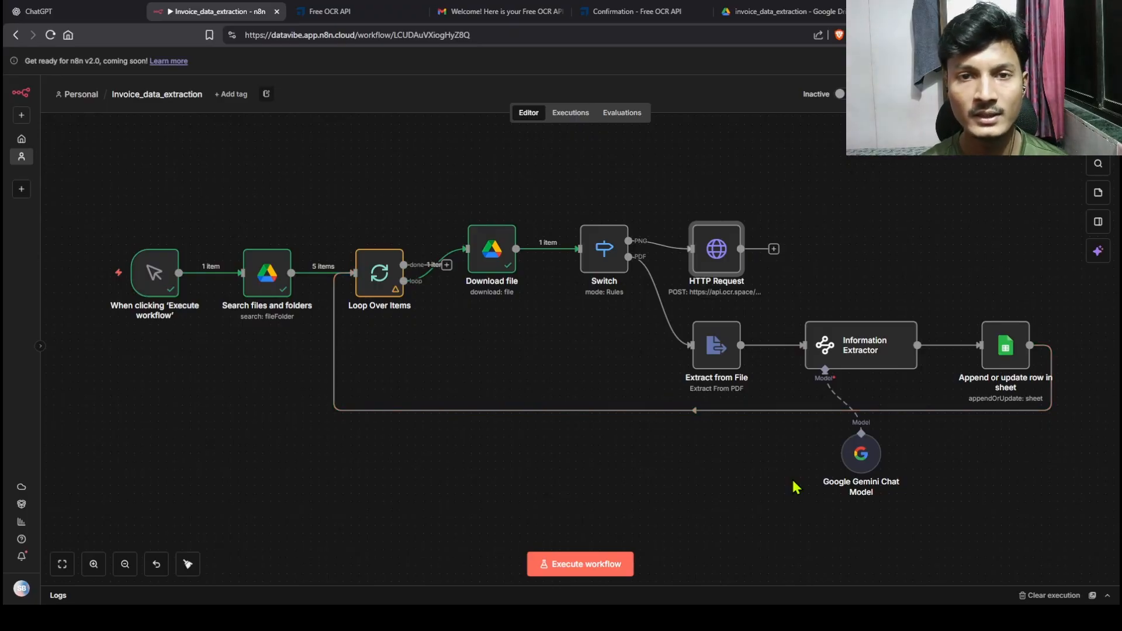
Step: Look over the Drive invoice folder and the invoice_data_extraction spreadsheet, then return to n8n
{"action": "left_click", "coordinate": [755, 12]}
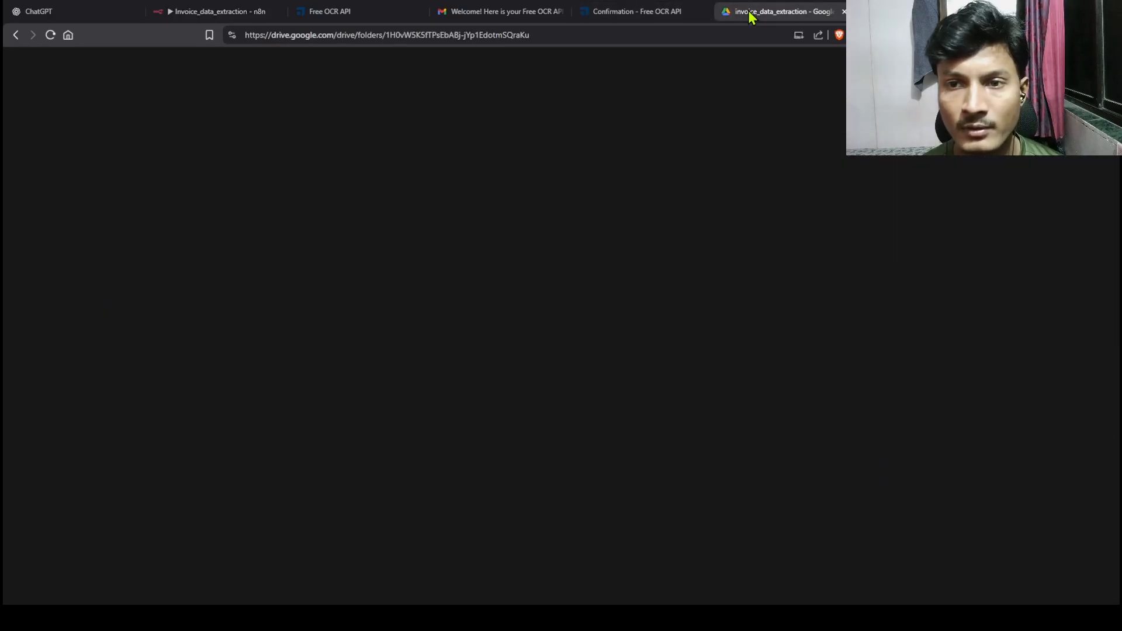
{"action": "left_click", "coordinate": [906, 12]}
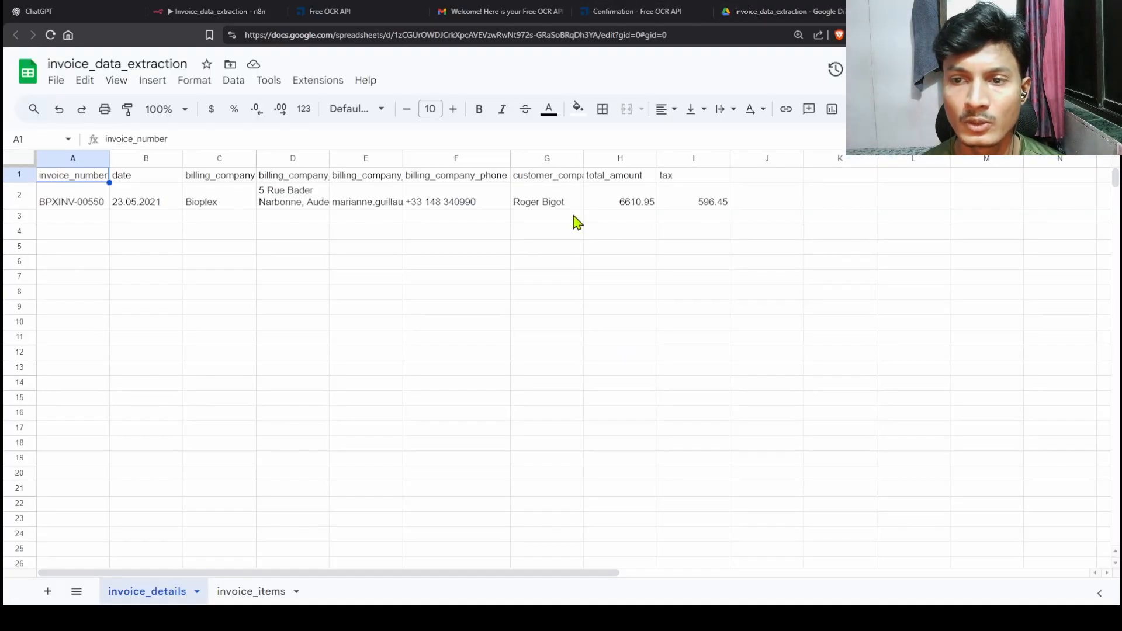
{"action": "left_click", "coordinate": [266, 18]}
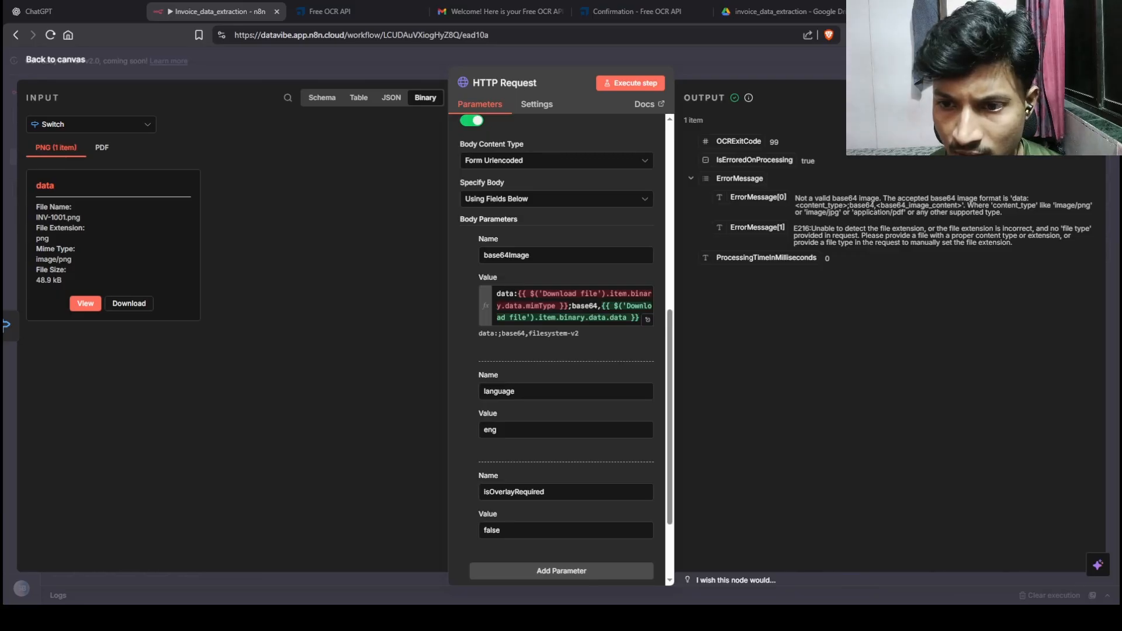
Step: Re-run the OCR request with a form-data body and confirm it returns INV-1001.png's parsed text
{"action": "left_click_drag", "start_coordinate": [795, 199], "coordinate": [884, 198]}
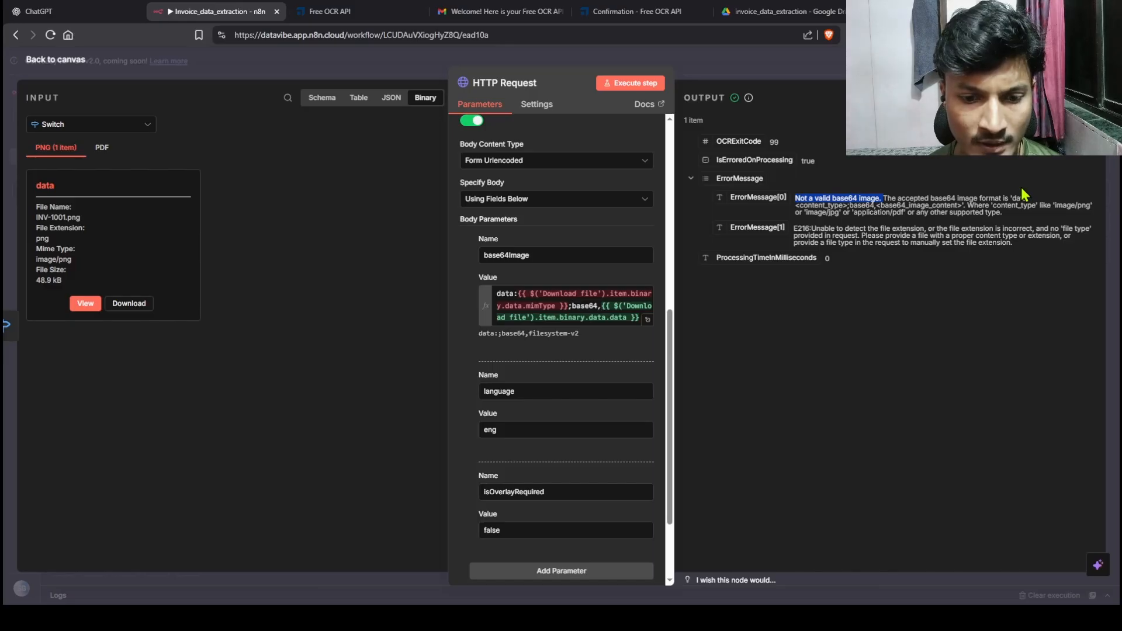
{"action": "scroll", "coordinate": [625, 323], "scroll_direction": "down", "scroll_amount": 2}
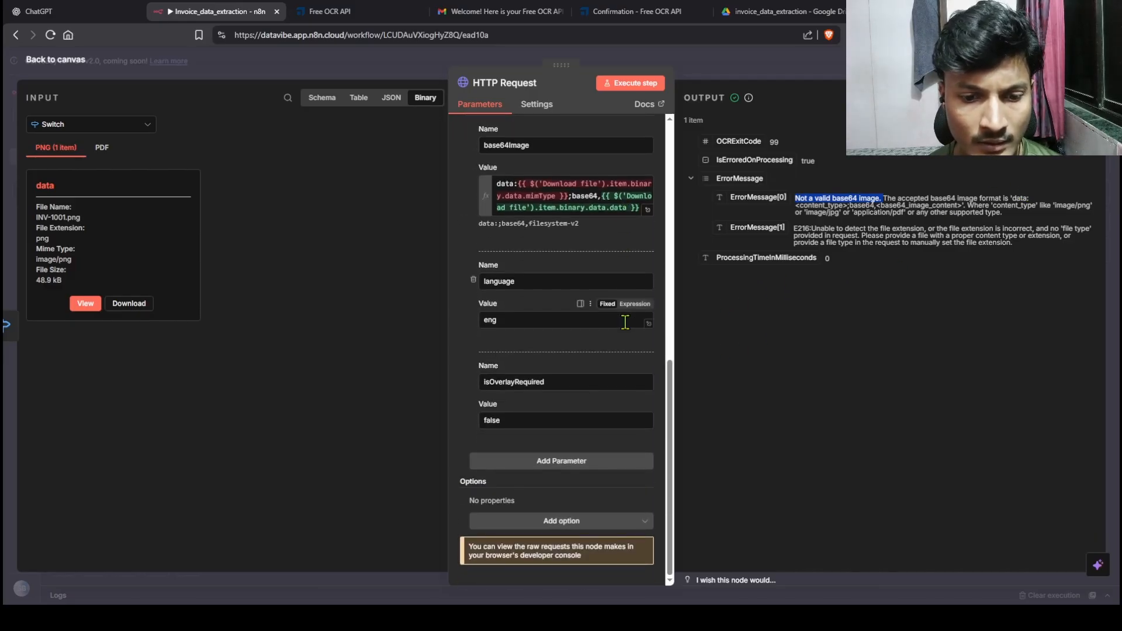
{"action": "scroll", "coordinate": [625, 323], "scroll_direction": "up", "scroll_amount": 8}
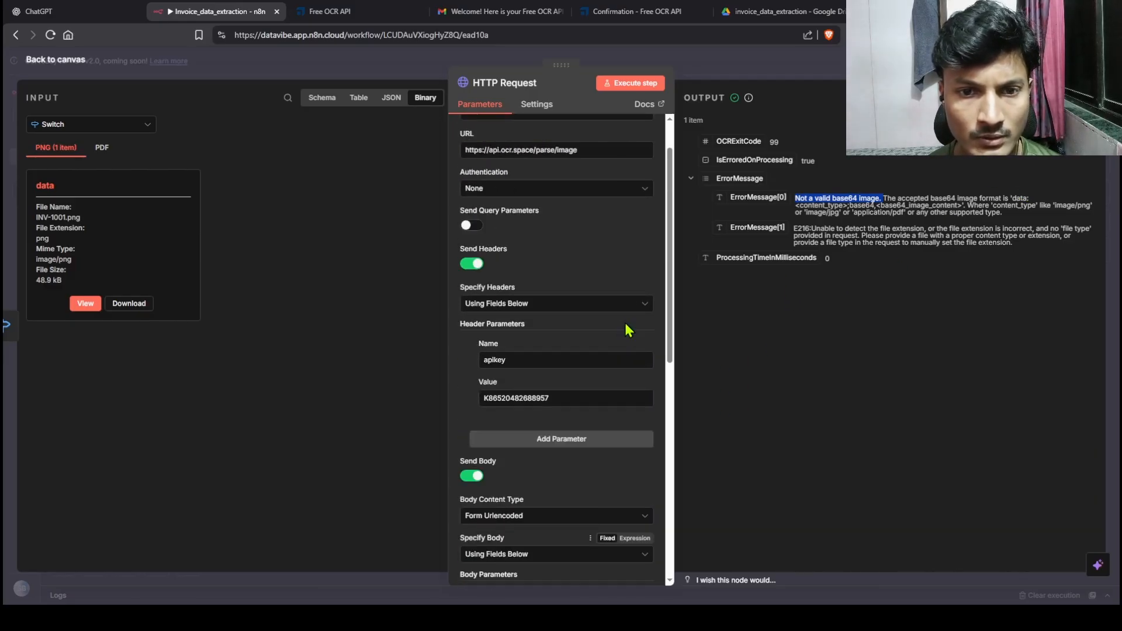
{"action": "scroll", "coordinate": [628, 330], "scroll_direction": "down", "scroll_amount": 5}
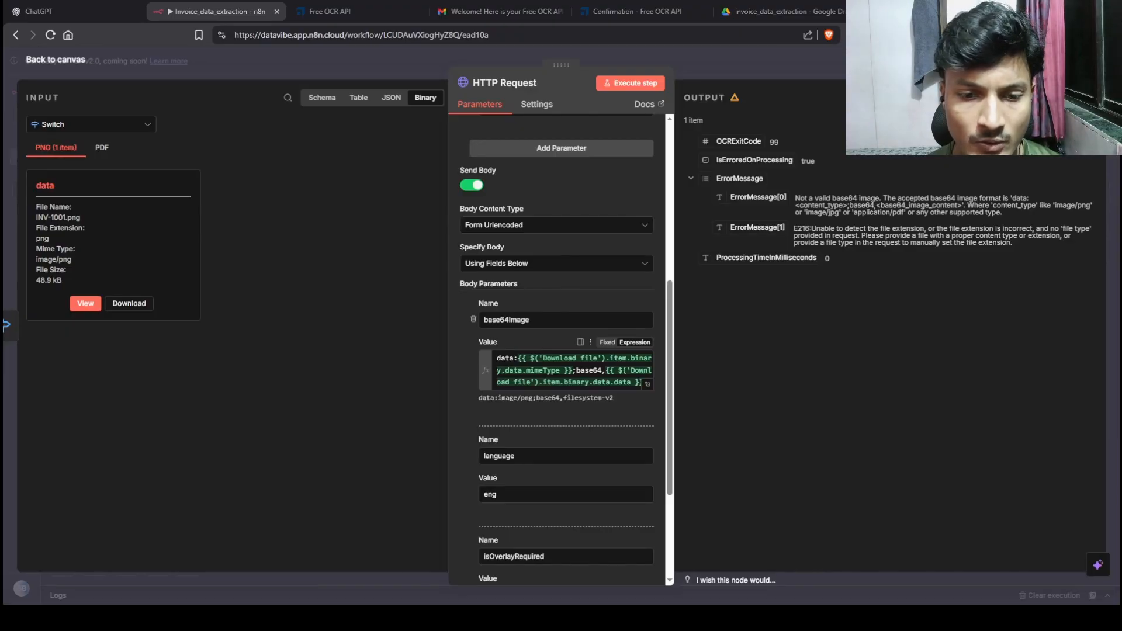
{"action": "left_click", "coordinate": [619, 96]}
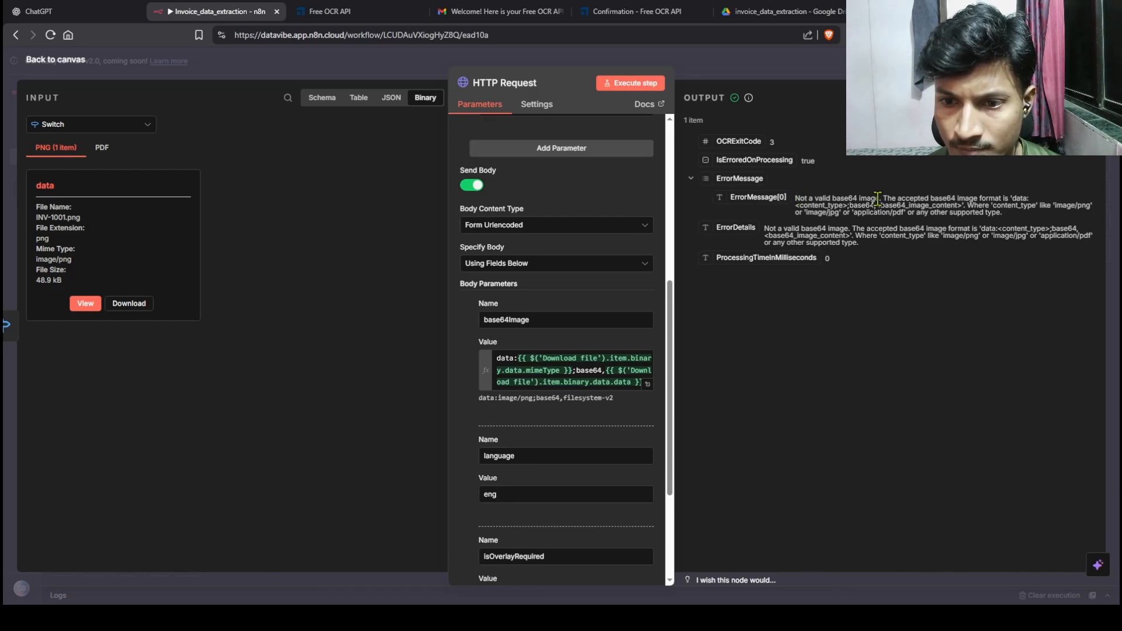
{"action": "scroll", "coordinate": [608, 418], "scroll_direction": "down", "scroll_amount": 3}
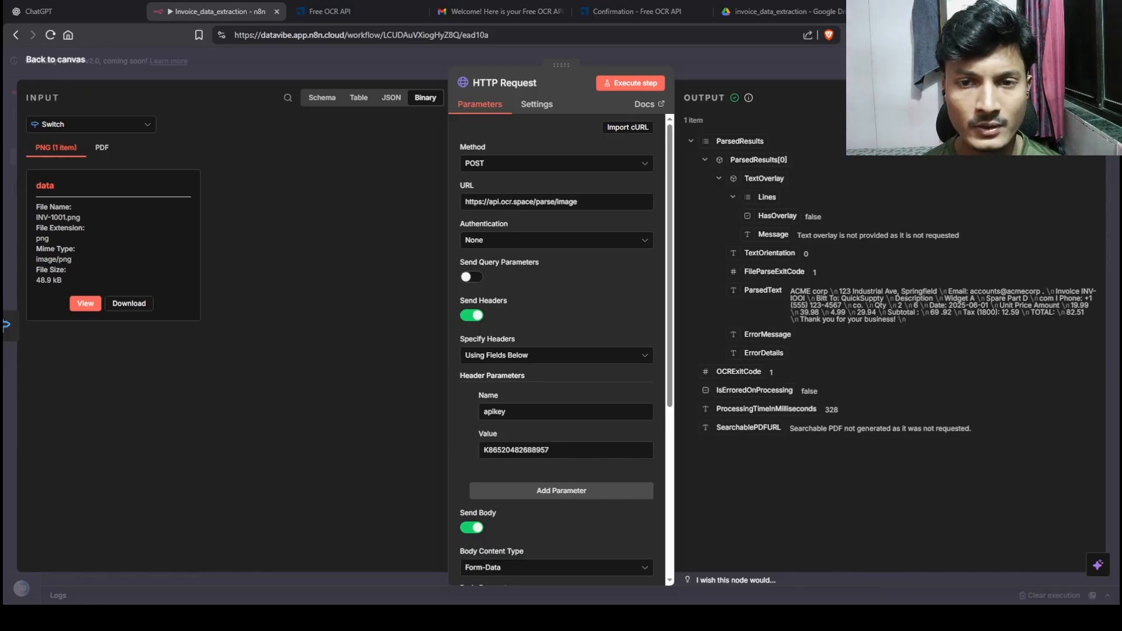
{"action": "left_click_drag", "start_coordinate": [688, 121], "coordinate": [904, 450]}
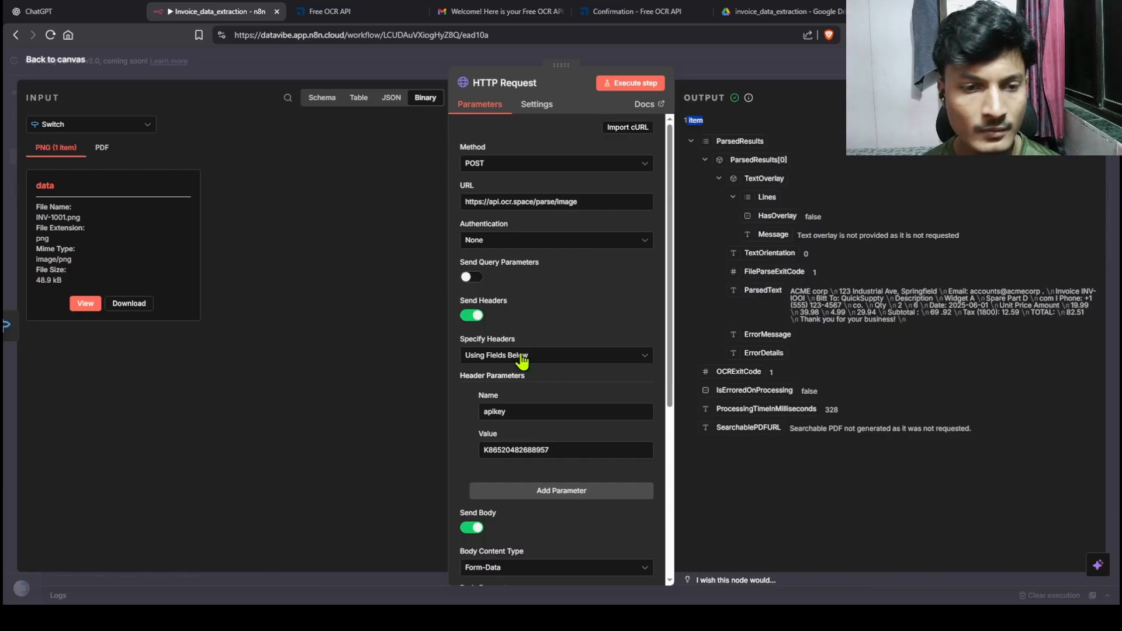
{"action": "left_click", "coordinate": [72, 69]}
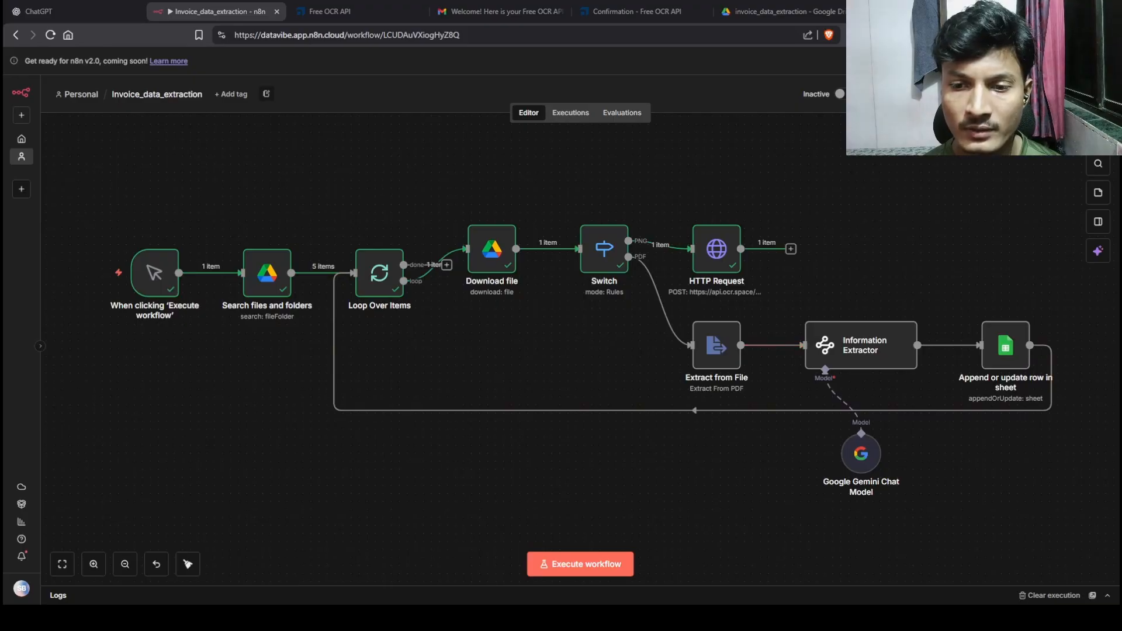
Step: Rename the HTTP Request node to OCR and connect its output to the Information Extractor
{"action": "double_click", "coordinate": [717, 249]}
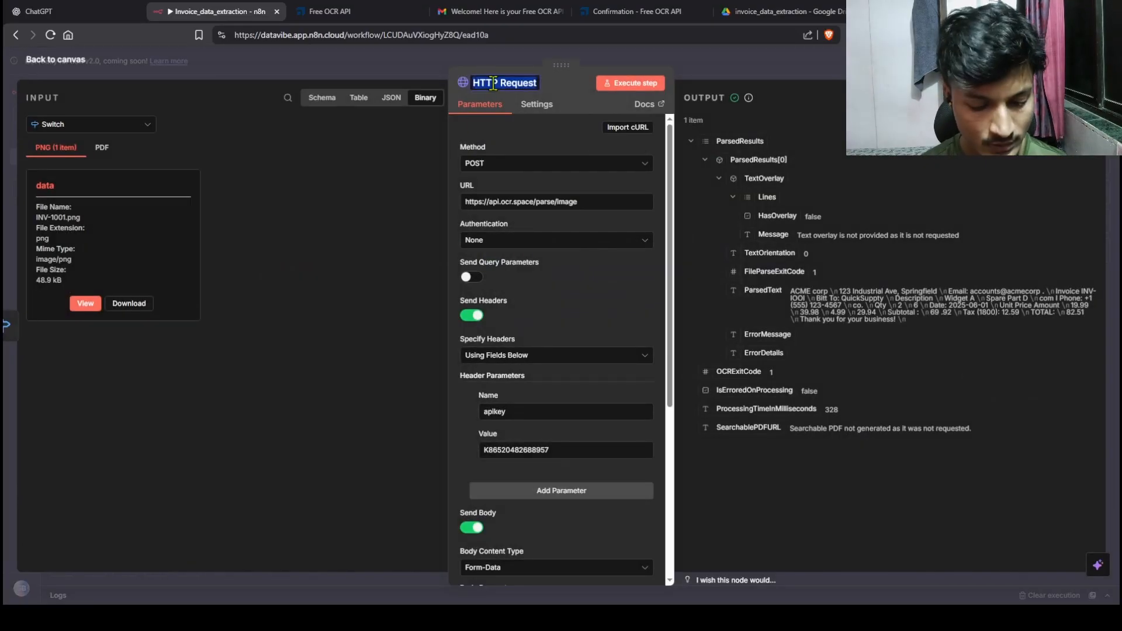
{"action": "type", "text": "oc"}
{"action": "left_click", "coordinate": [55, 59]}
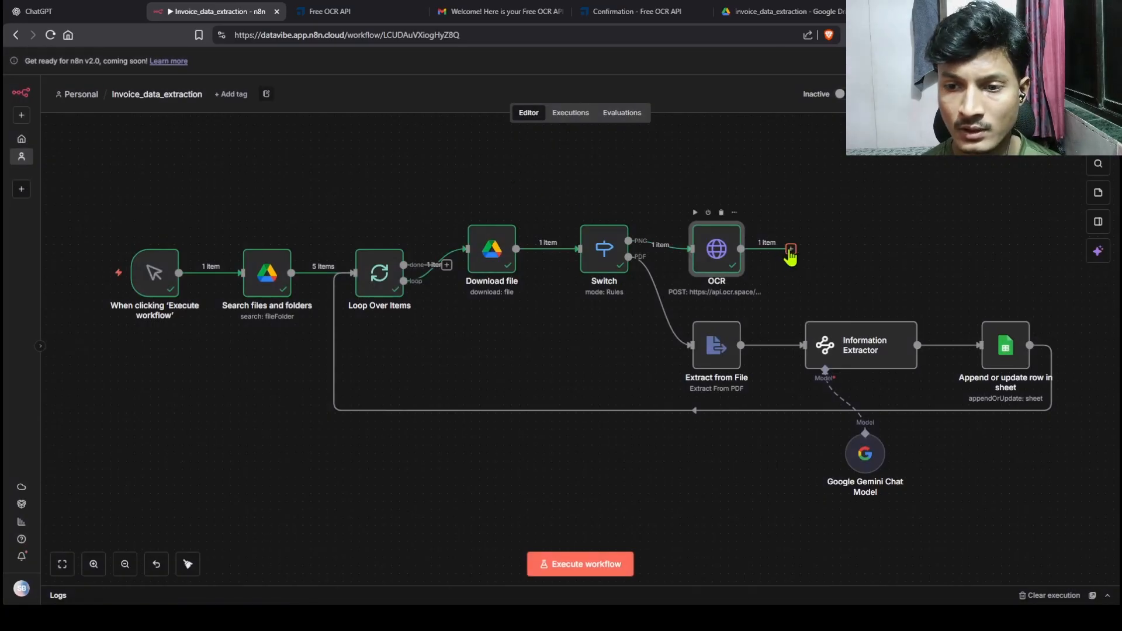
{"action": "left_click_drag", "start_coordinate": [791, 256], "coordinate": [799, 350]}
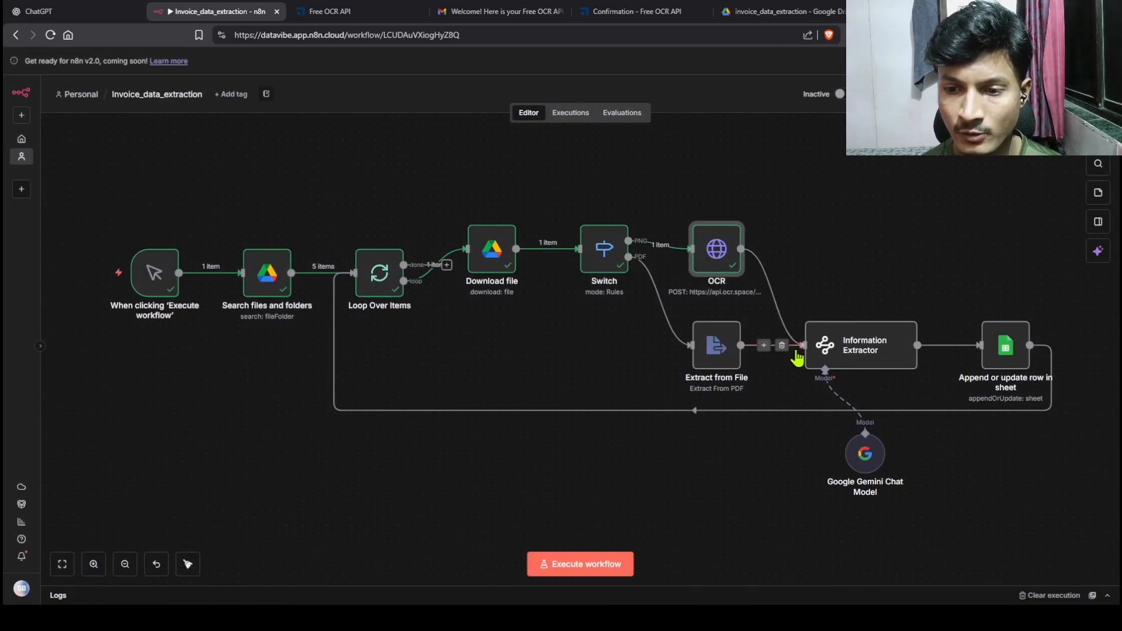
Step: Make the extractor's Text expression fall back to OCR's ParsedText (|| ParsedText), then tidy up the layout
{"action": "double_click", "coordinate": [849, 350]}
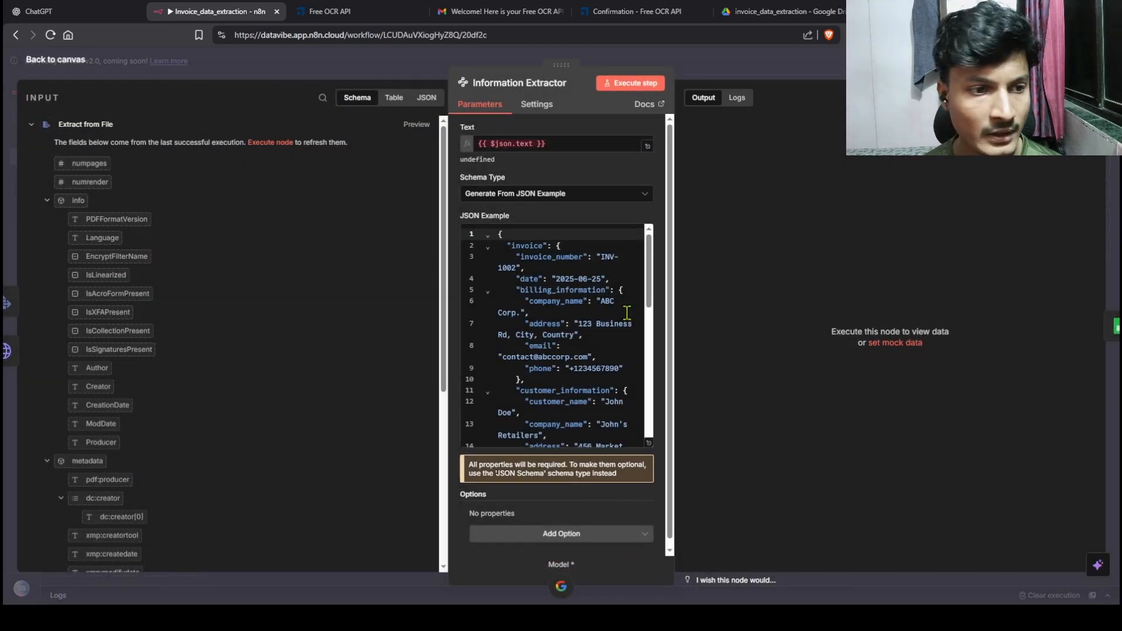
{"action": "left_click", "coordinate": [570, 142]}
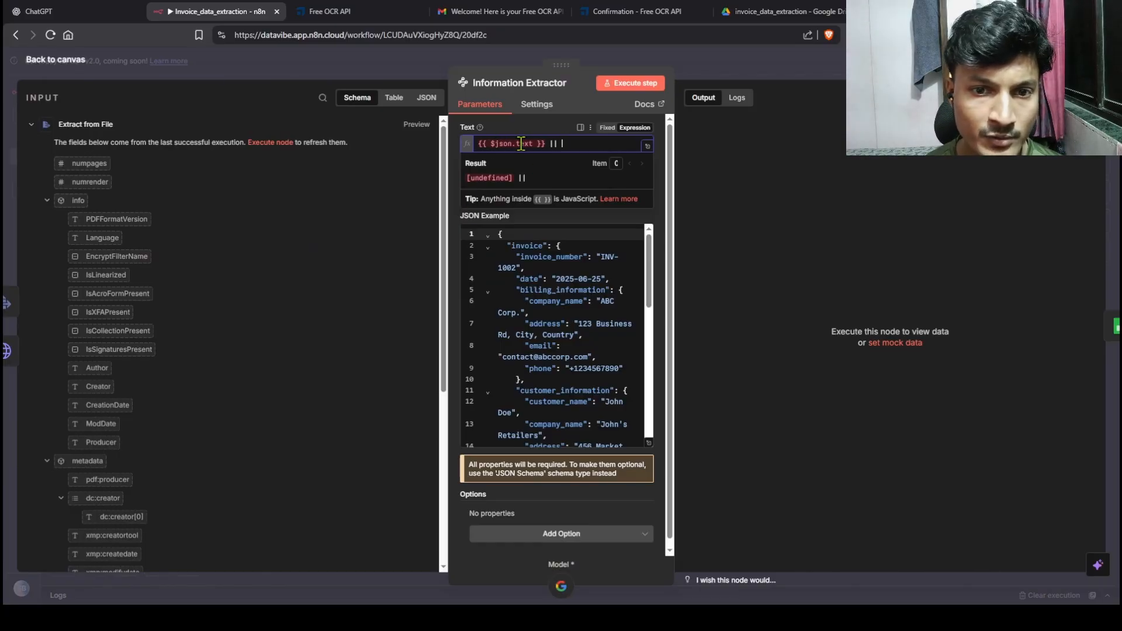
{"action": "left_click", "coordinate": [345, 280]}
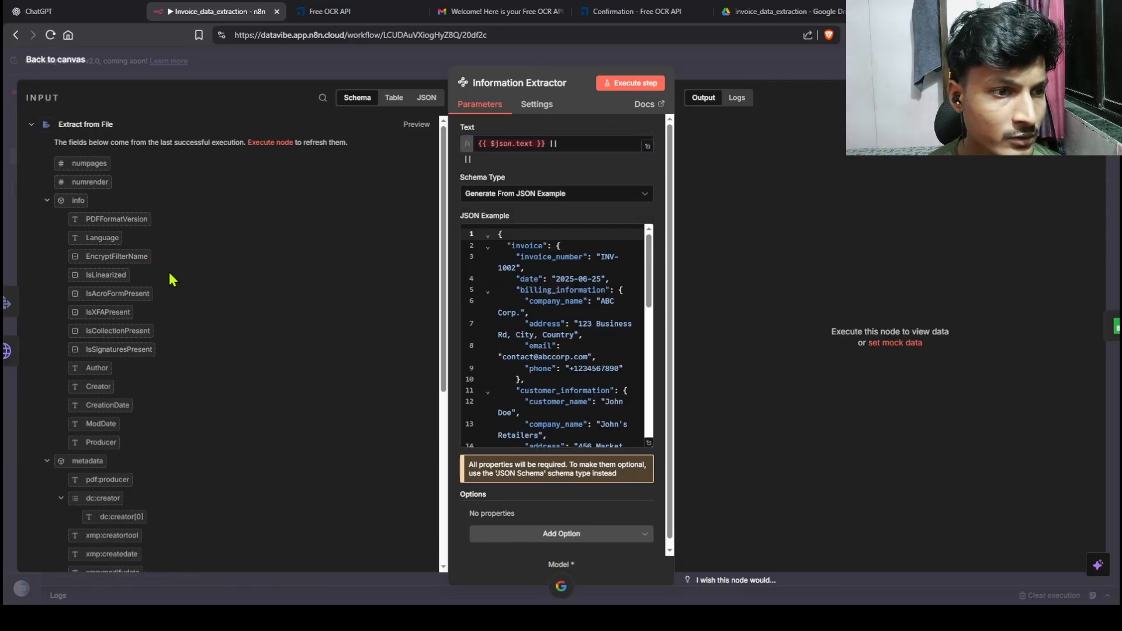
{"action": "left_click", "coordinate": [31, 127]}
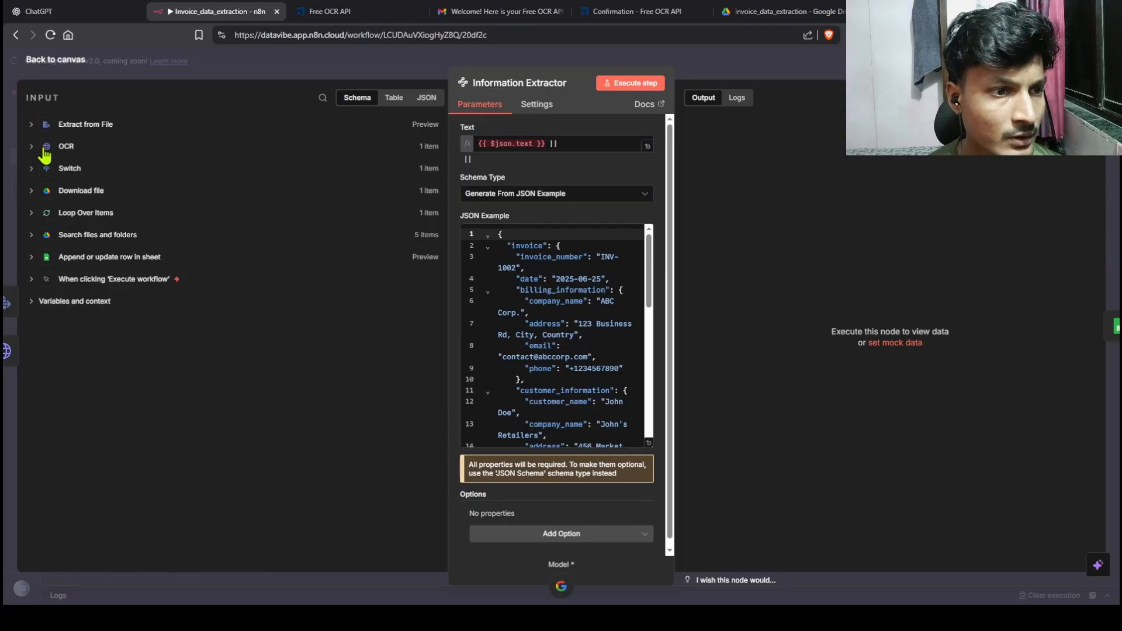
{"action": "left_click", "coordinate": [31, 147]}
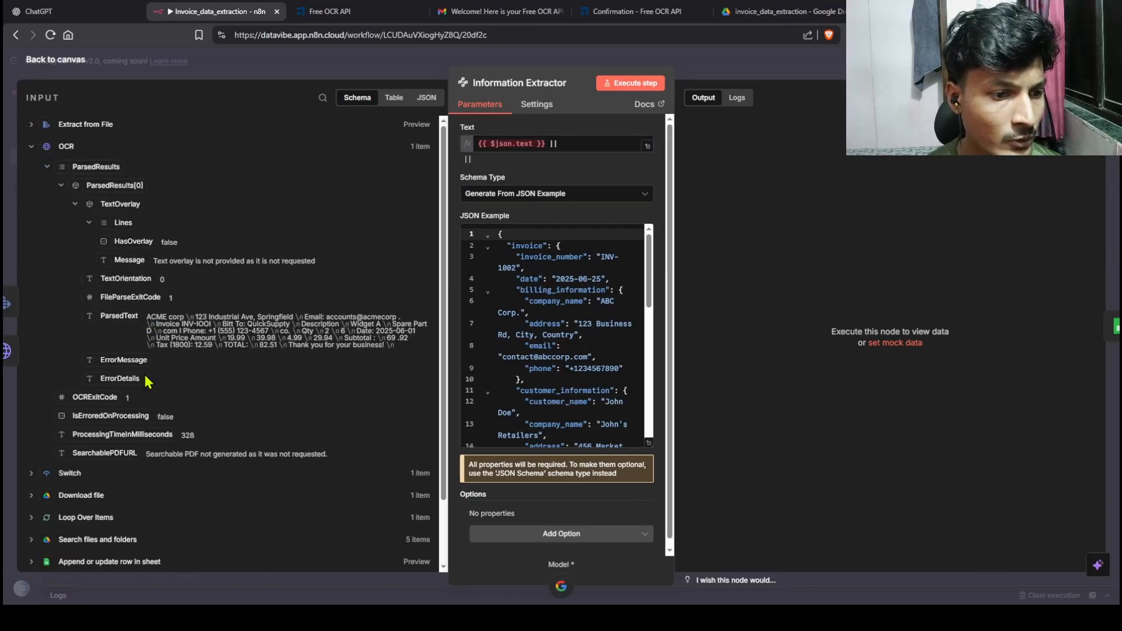
{"action": "left_click_drag", "start_coordinate": [117, 316], "coordinate": [595, 151]}
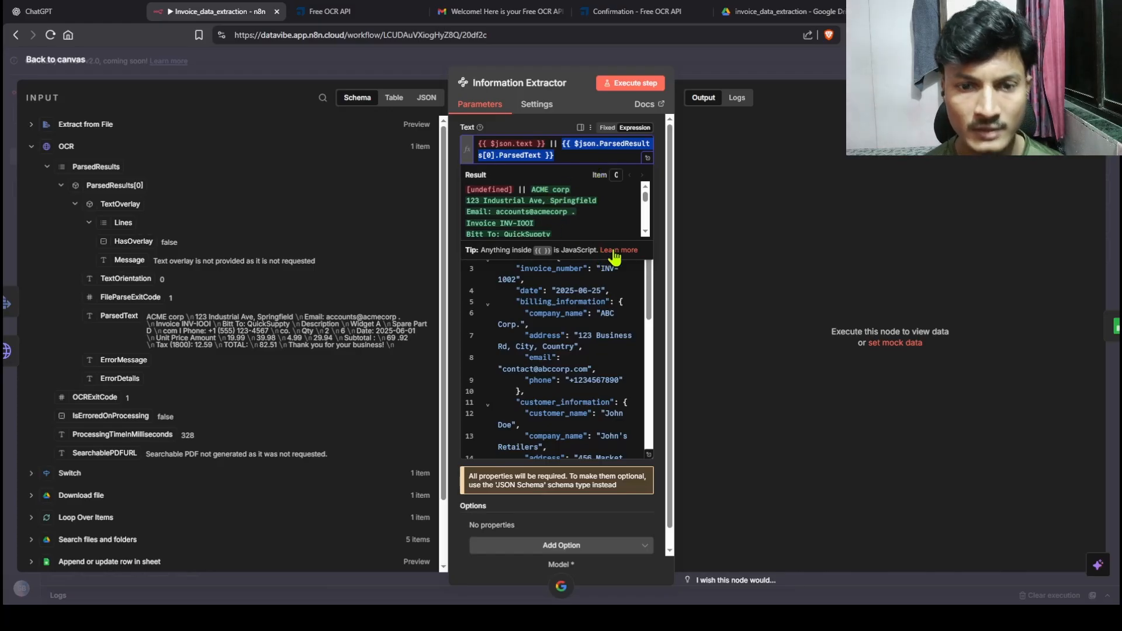
{"action": "left_click", "coordinate": [75, 69]}
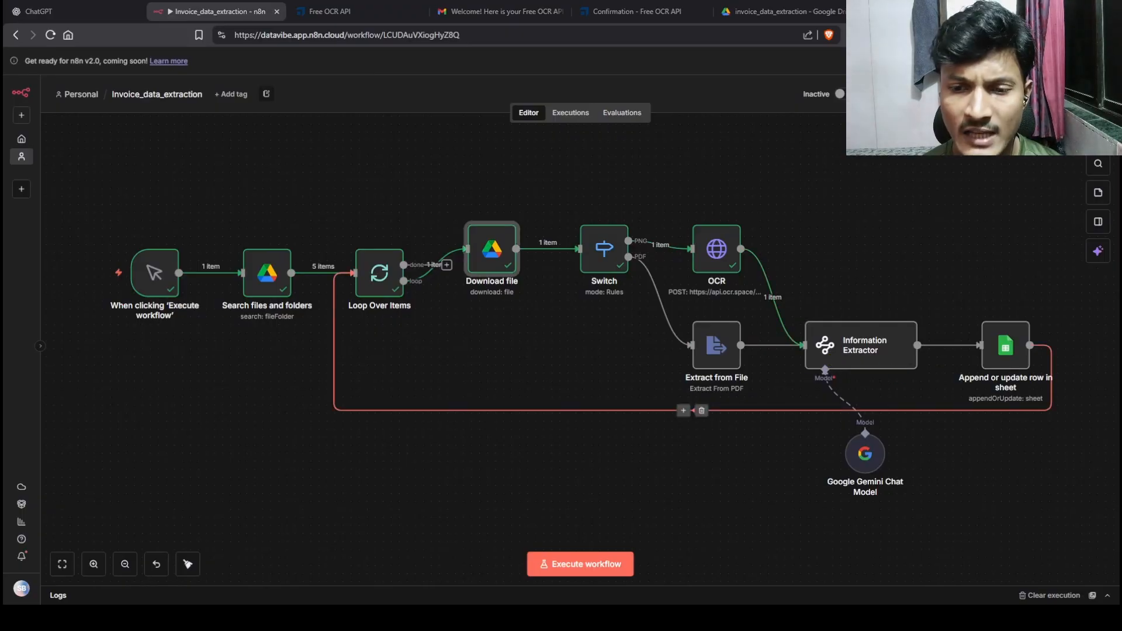
{"action": "left_click", "coordinate": [187, 564]}
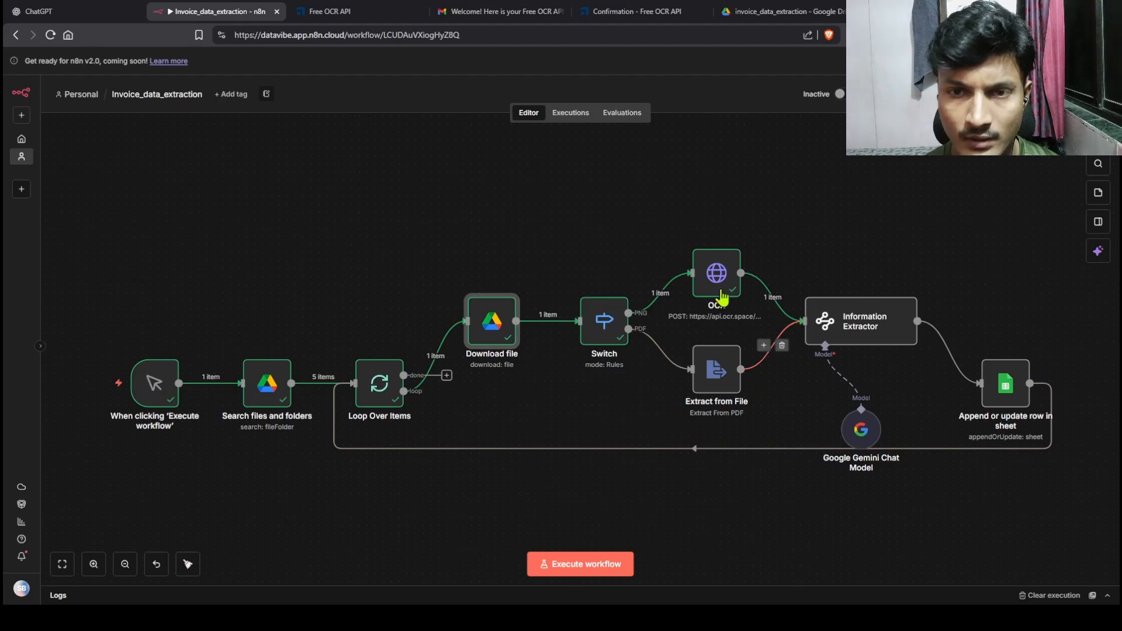
{"action": "left_click", "coordinate": [774, 18]}
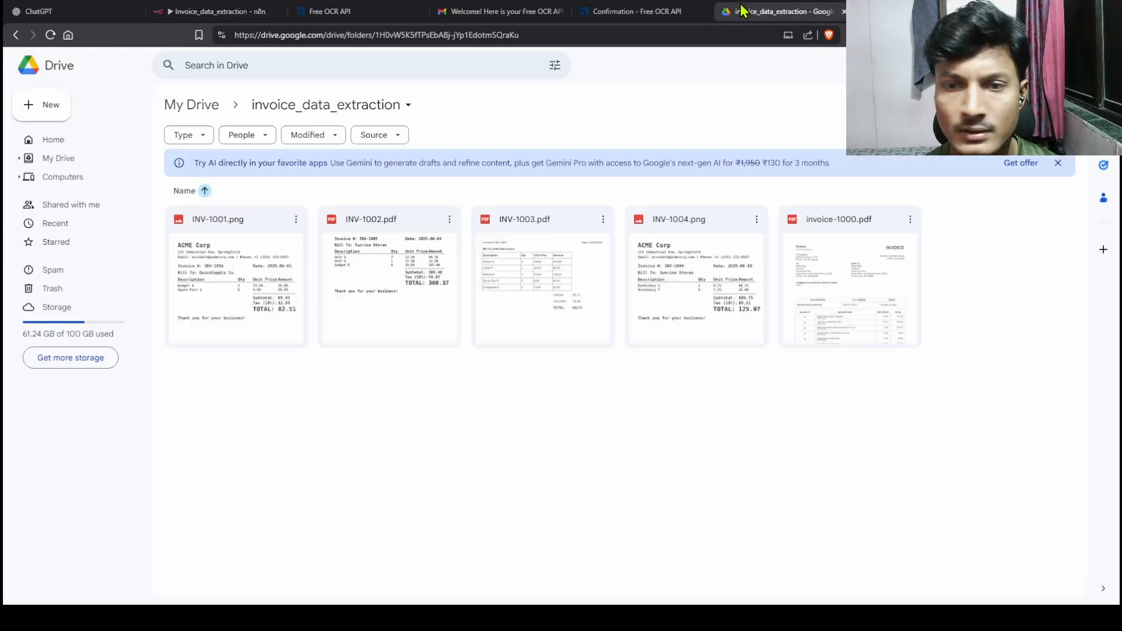
{"action": "left_click", "coordinate": [563, 275]}
{"action": "double_click", "coordinate": [563, 275]}
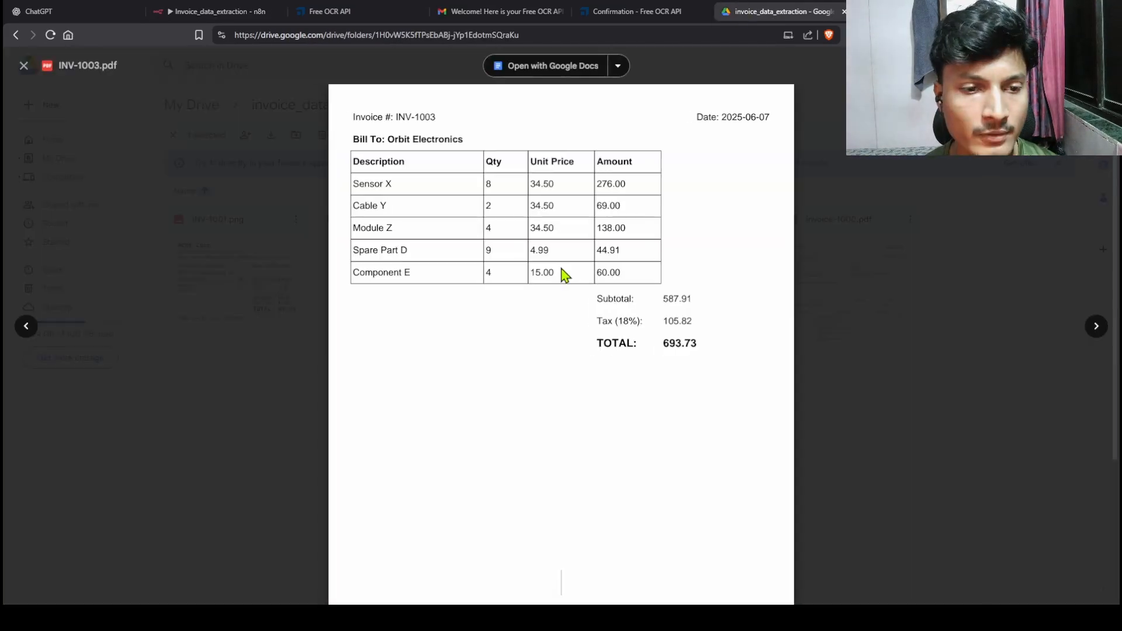
{"action": "left_click_drag", "start_coordinate": [352, 164], "coordinate": [701, 292]}
{"action": "left_click", "coordinate": [866, 318]}
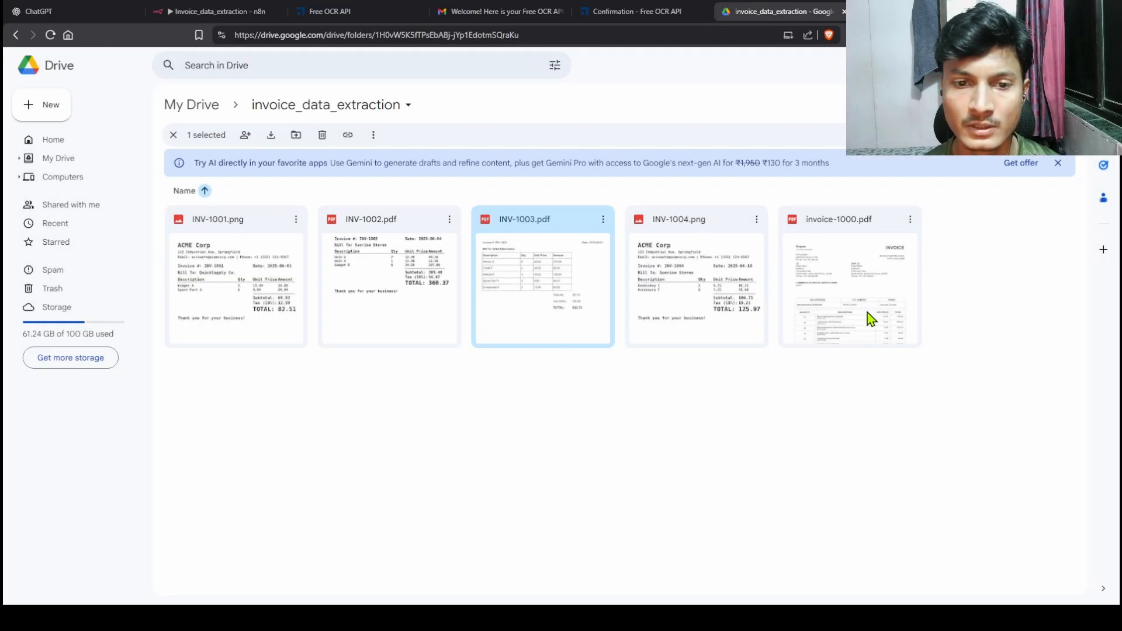
{"action": "double_click", "coordinate": [398, 318]}
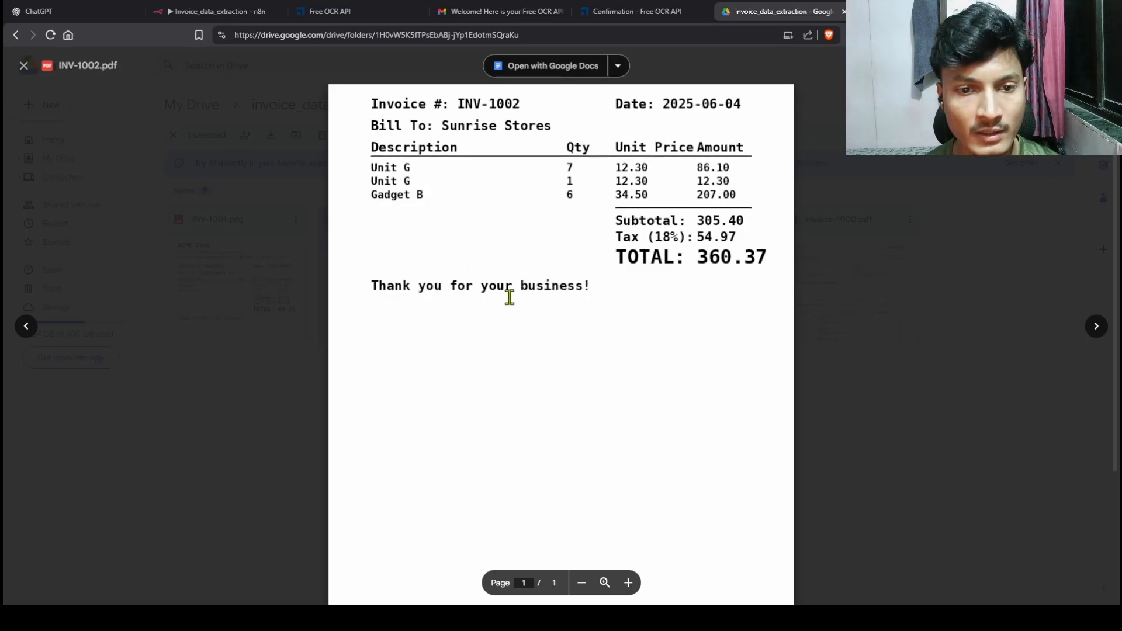
{"action": "left_click", "coordinate": [865, 345]}
{"action": "left_click", "coordinate": [220, 12]}
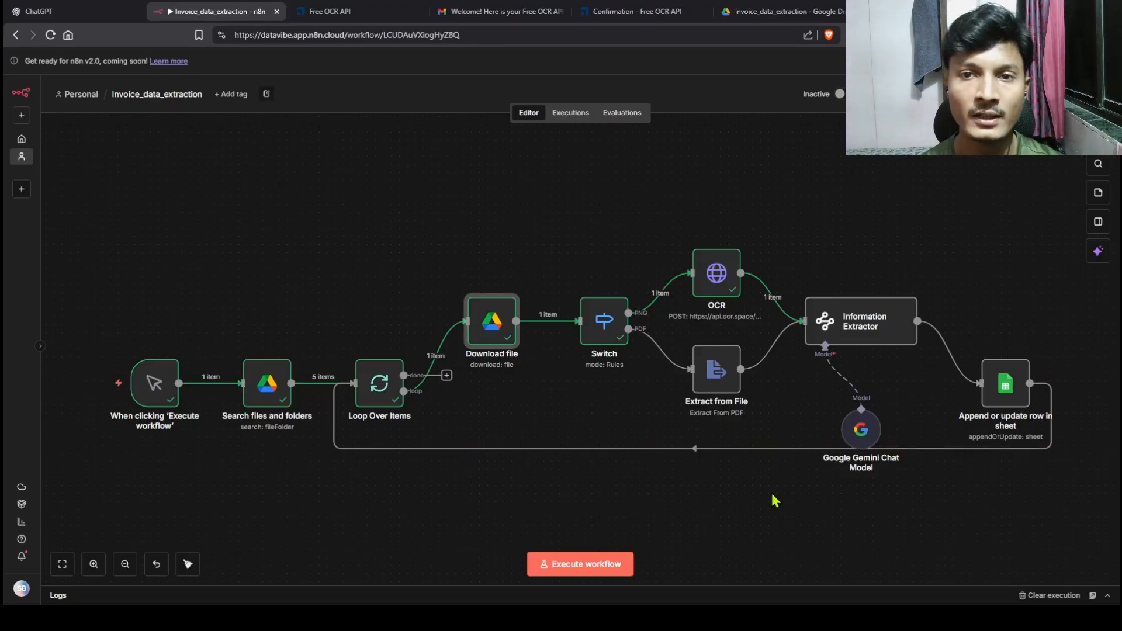
{"action": "left_click", "coordinate": [796, 13]}
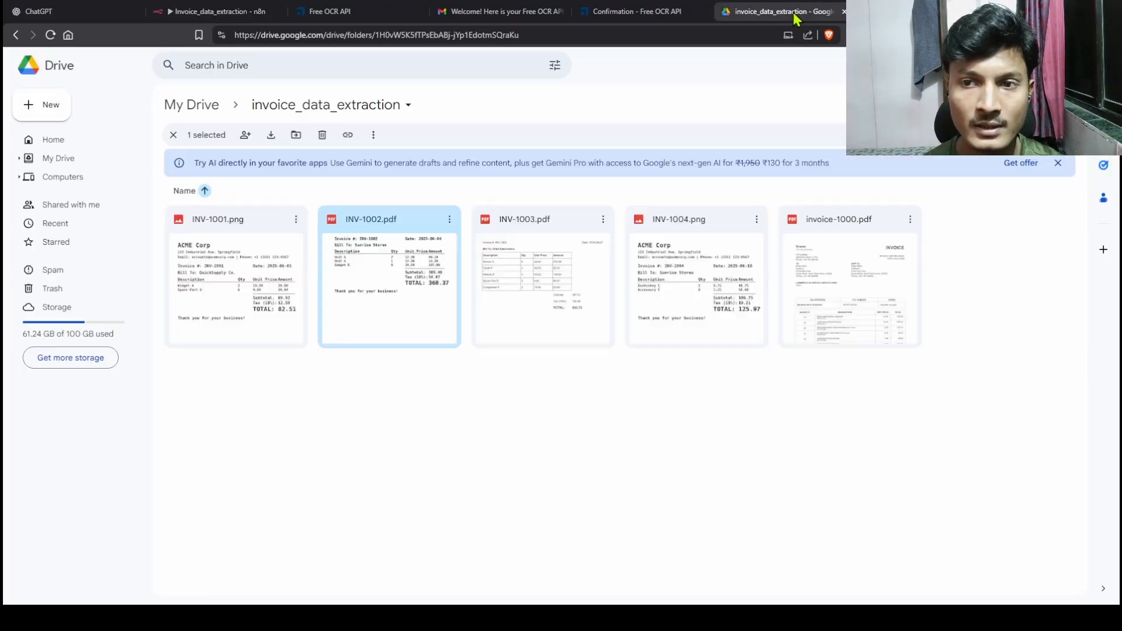
{"action": "double_click", "coordinate": [445, 319]}
{"action": "left_click", "coordinate": [950, 320]}
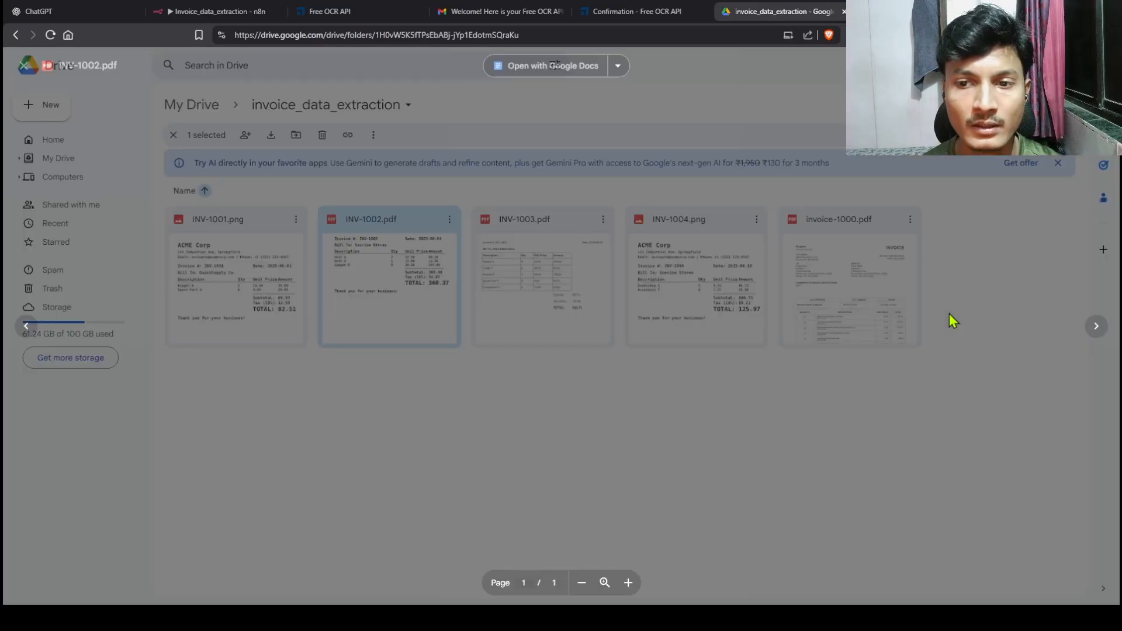
{"action": "left_click", "coordinate": [198, 17]}
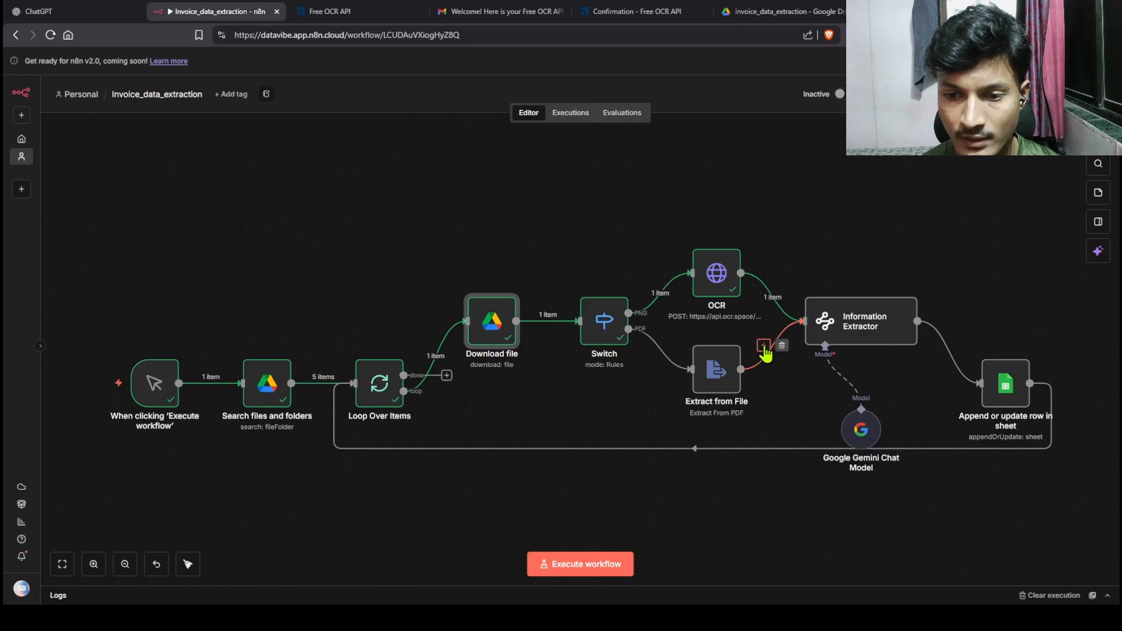
Step: Insert an If node between Extract from File and the Information Extractor
{"action": "left_click", "coordinate": [764, 347]}
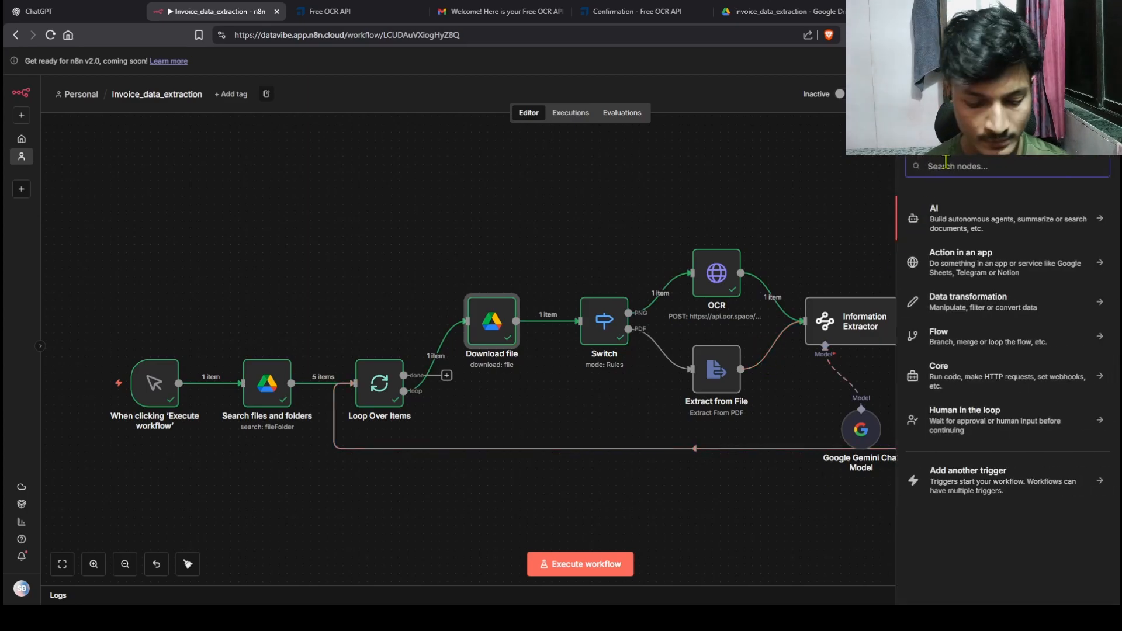
{"action": "type", "text": "if"}
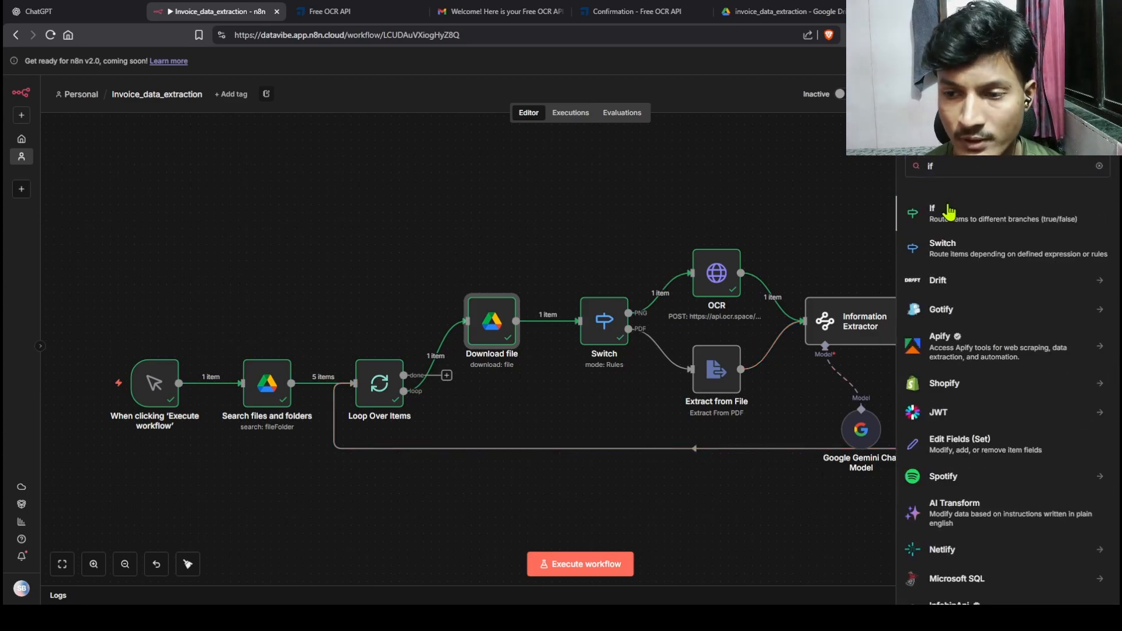
{"action": "left_click", "coordinate": [947, 211]}
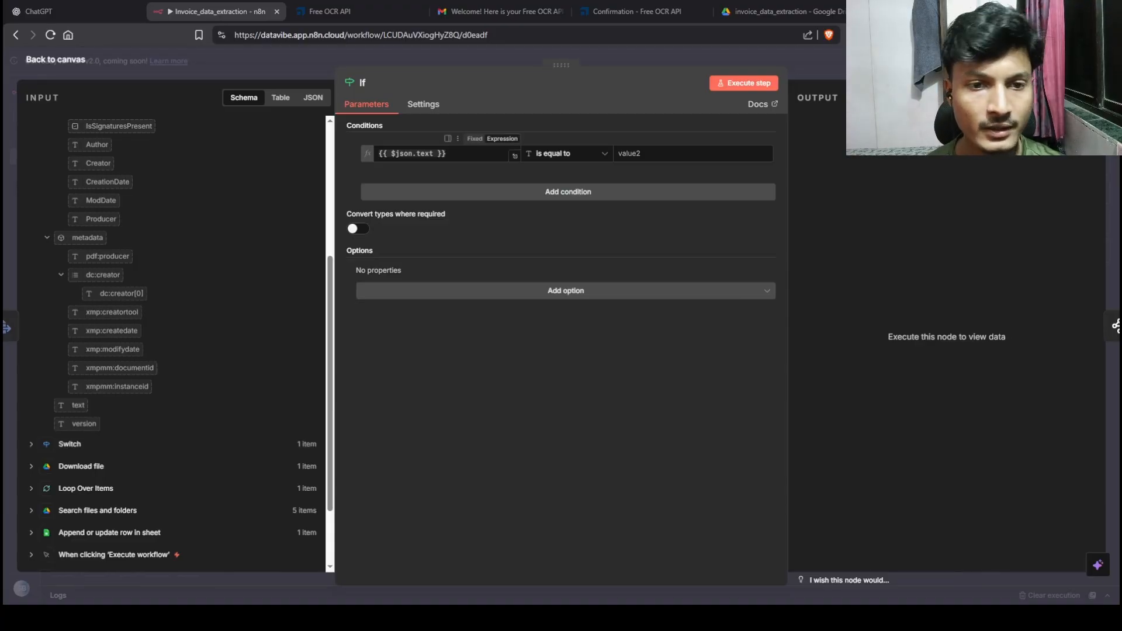
Step: Set the If condition to {{ $json.text }} is empty and run the step to verify it
{"action": "left_click", "coordinate": [608, 157]}
{"action": "mouse_move", "coordinate": [585, 188]}
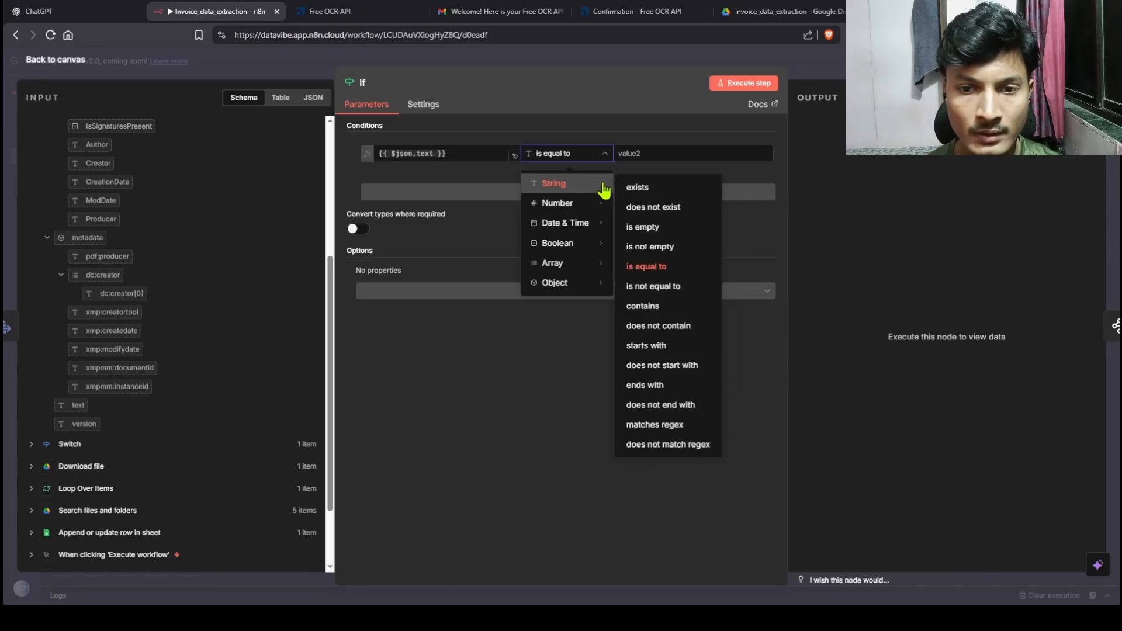
{"action": "left_click", "coordinate": [645, 229]}
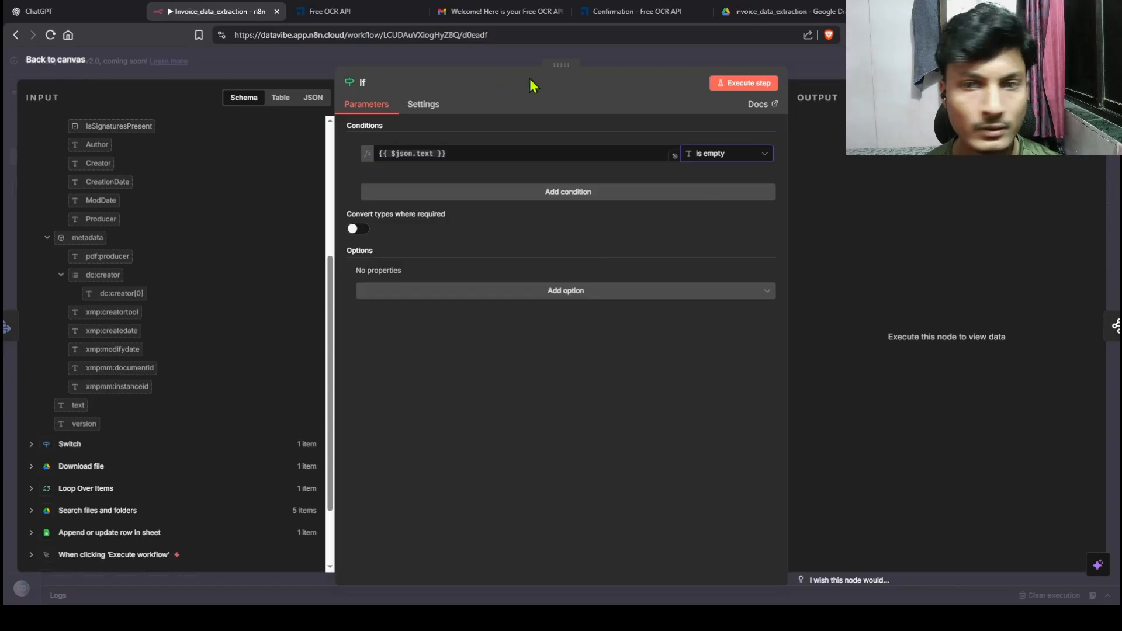
{"action": "left_click", "coordinate": [712, 89]}
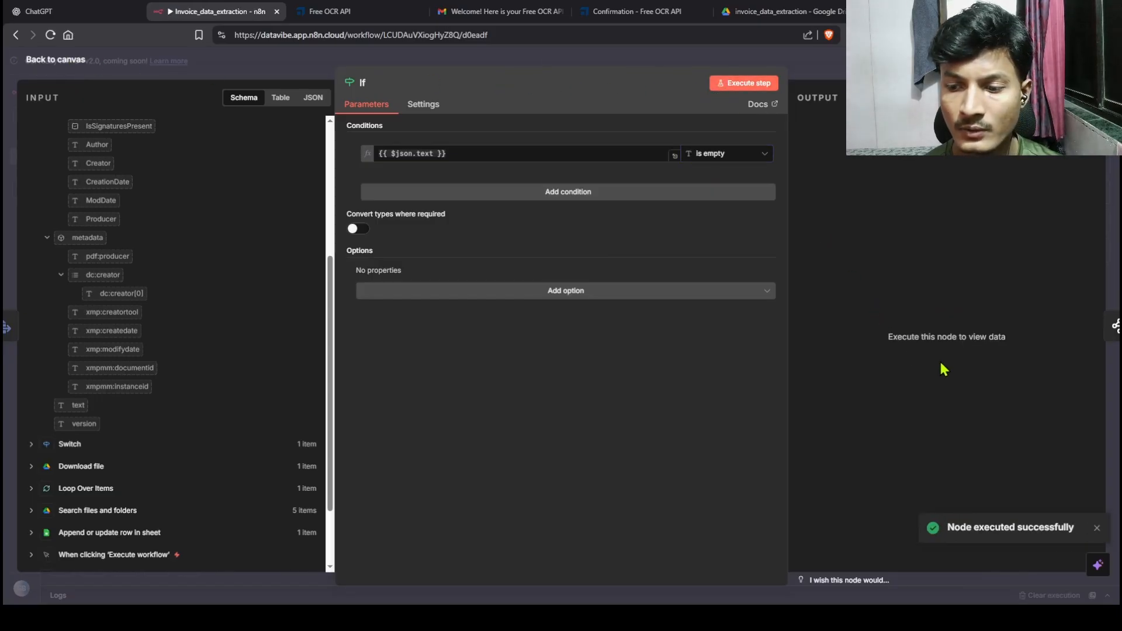
{"action": "left_click", "coordinate": [59, 62]}
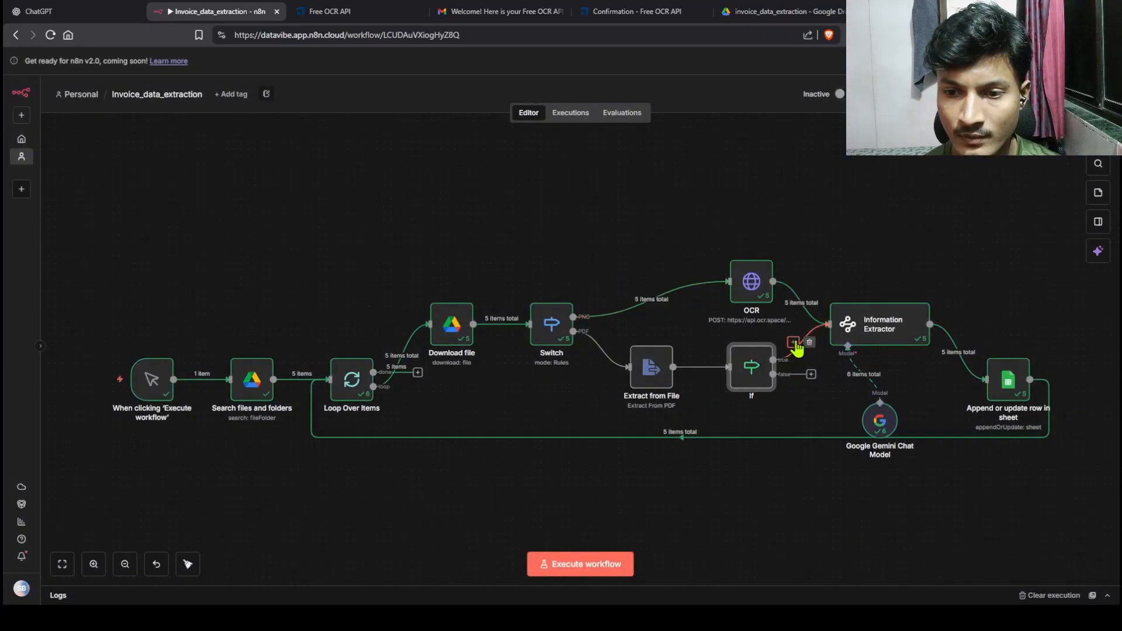
Step: Route the If true branch to OCR and the false branch to the Information Extractor, then tidy up
{"action": "left_click_drag", "start_coordinate": [757, 368], "coordinate": [735, 376]}
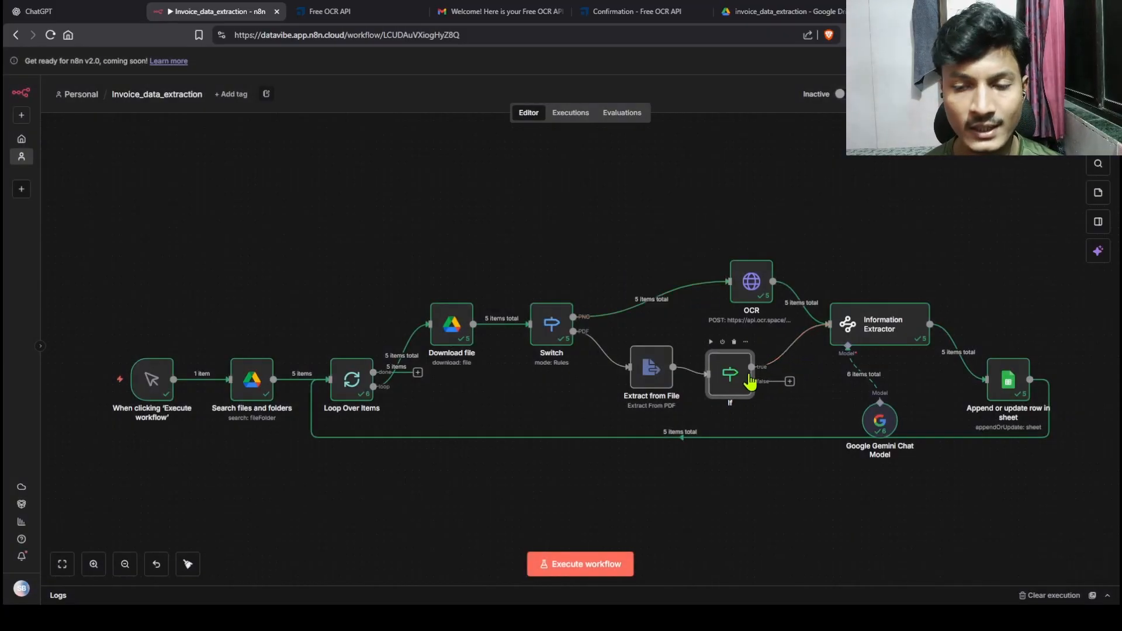
{"action": "left_click", "coordinate": [799, 346]}
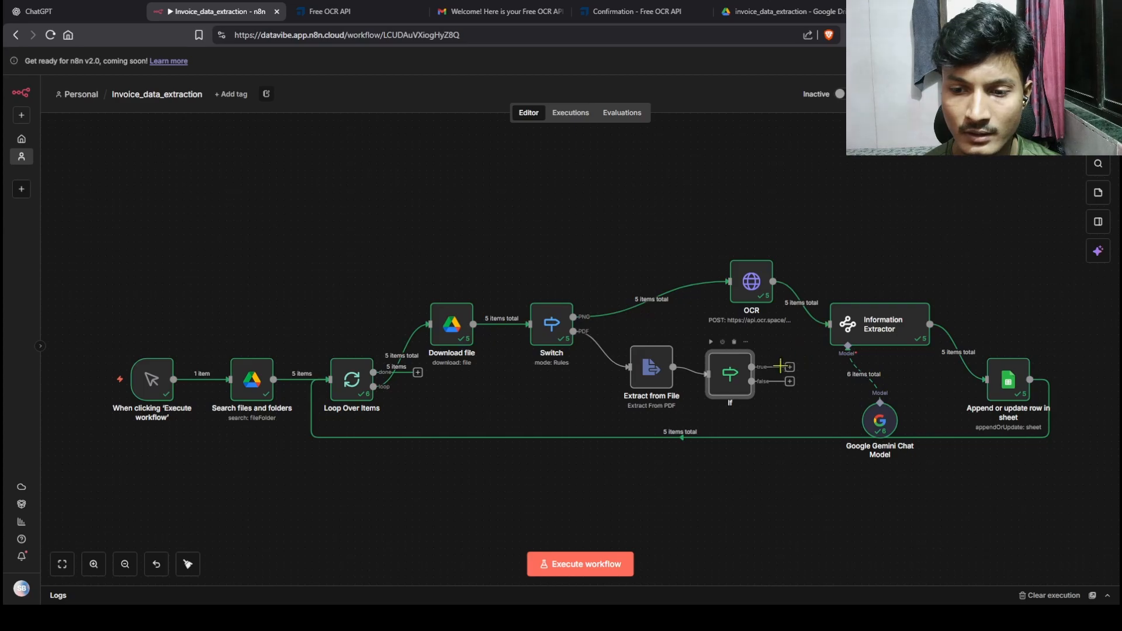
{"action": "left_click_drag", "start_coordinate": [789, 368], "coordinate": [729, 282]}
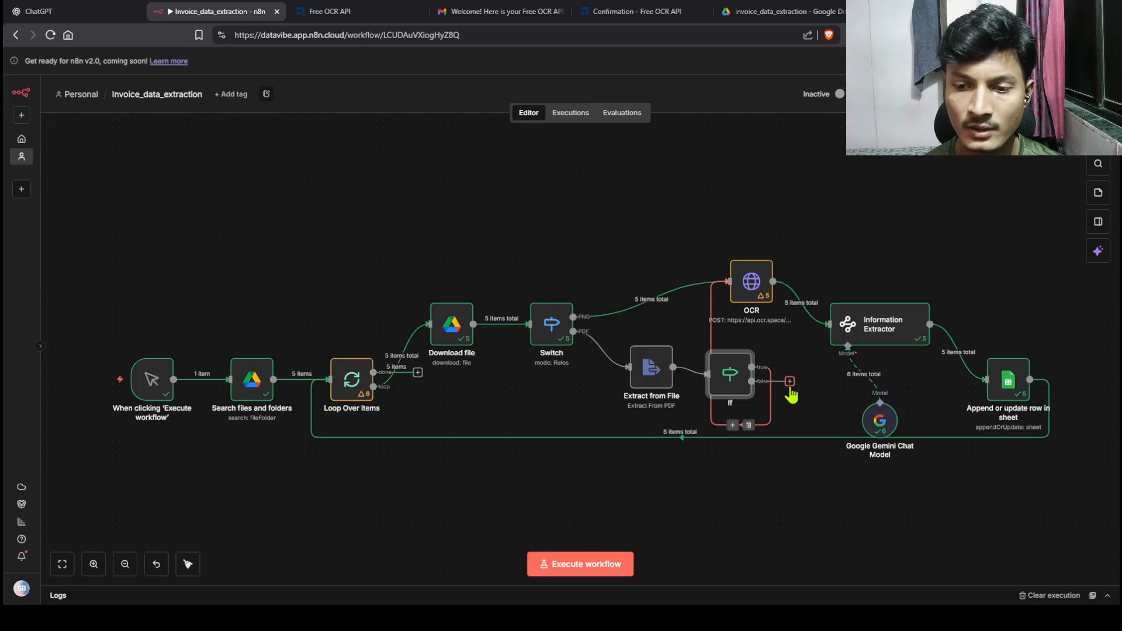
{"action": "left_click_drag", "start_coordinate": [790, 381], "coordinate": [832, 328]}
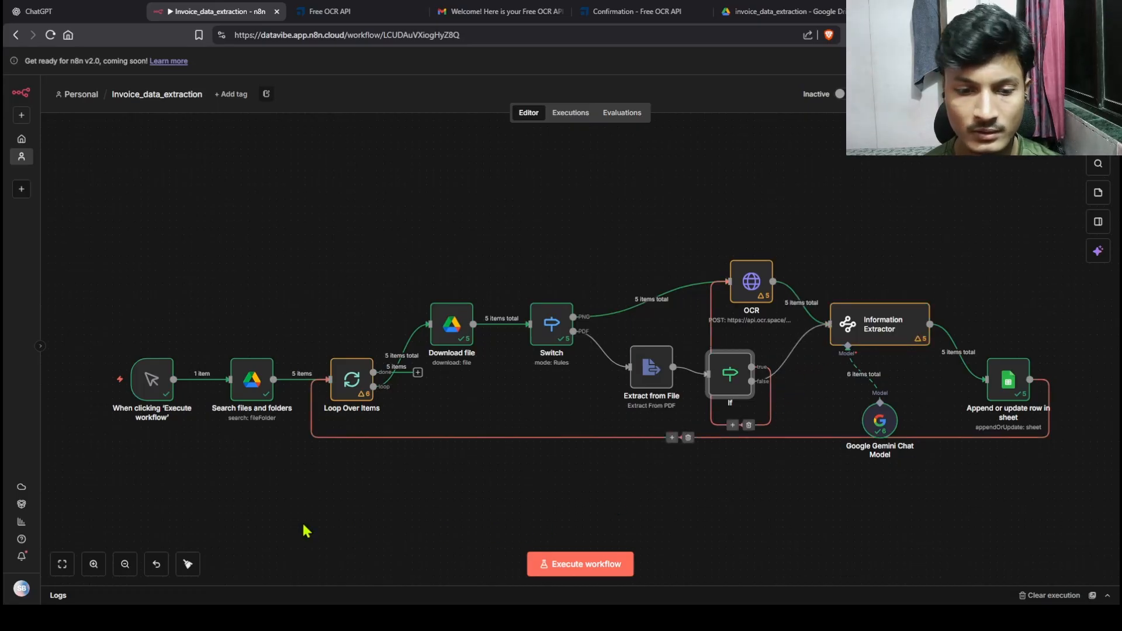
{"action": "left_click", "coordinate": [188, 564]}
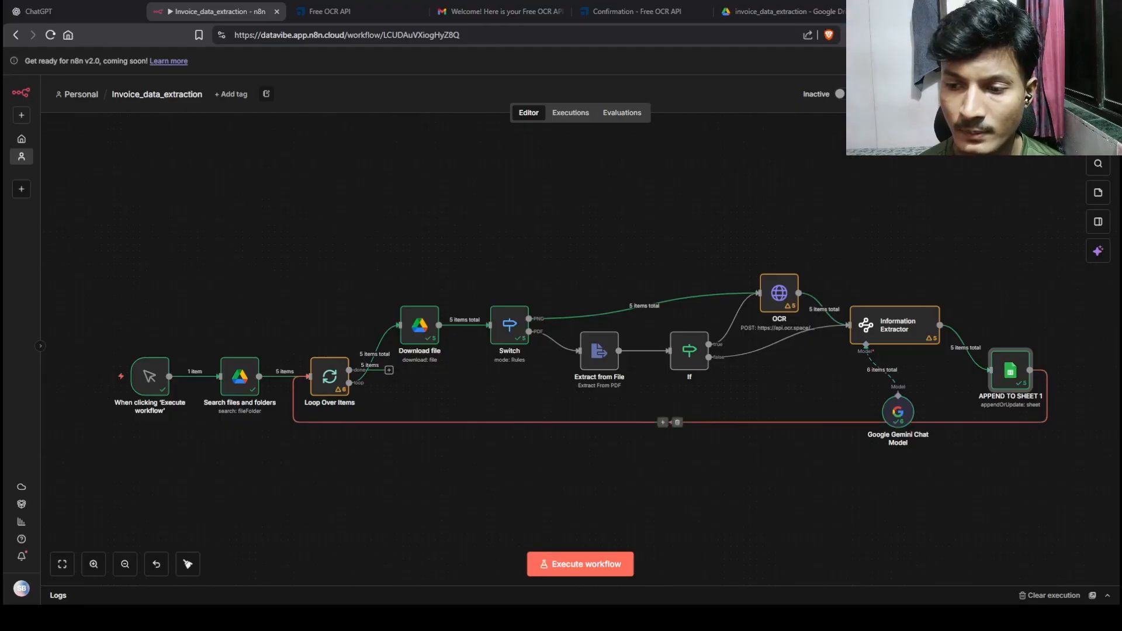
{"action": "left_click", "coordinate": [912, 11]}
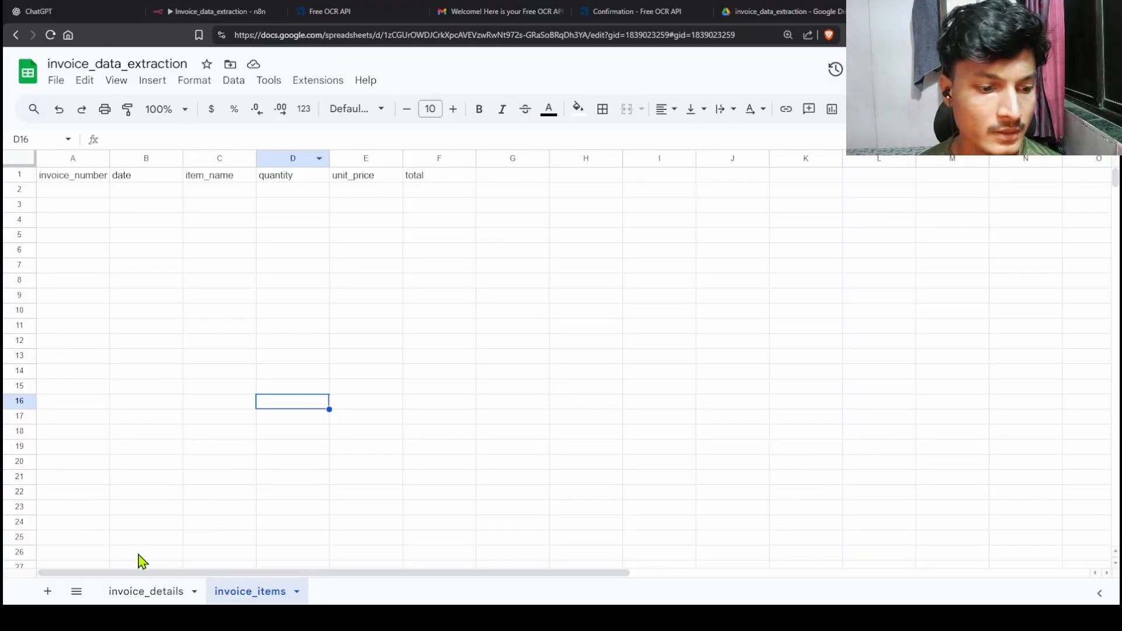
Step: Compare the invoice_details rows with the header-only invoice_items sheet
{"action": "left_click", "coordinate": [164, 591]}
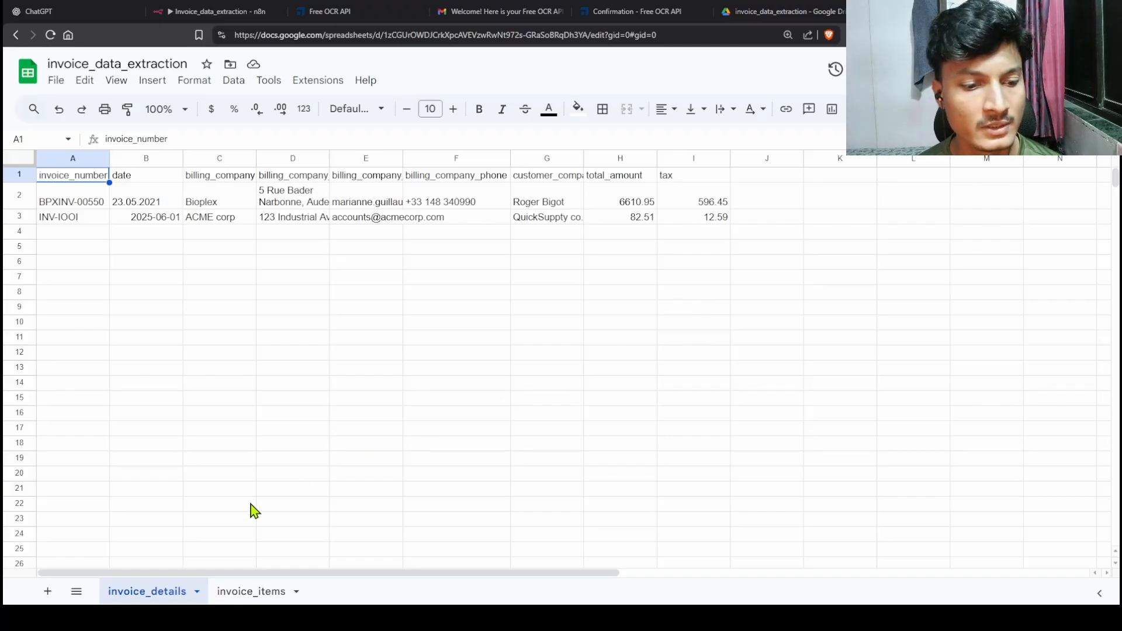
{"action": "left_click", "coordinate": [260, 599]}
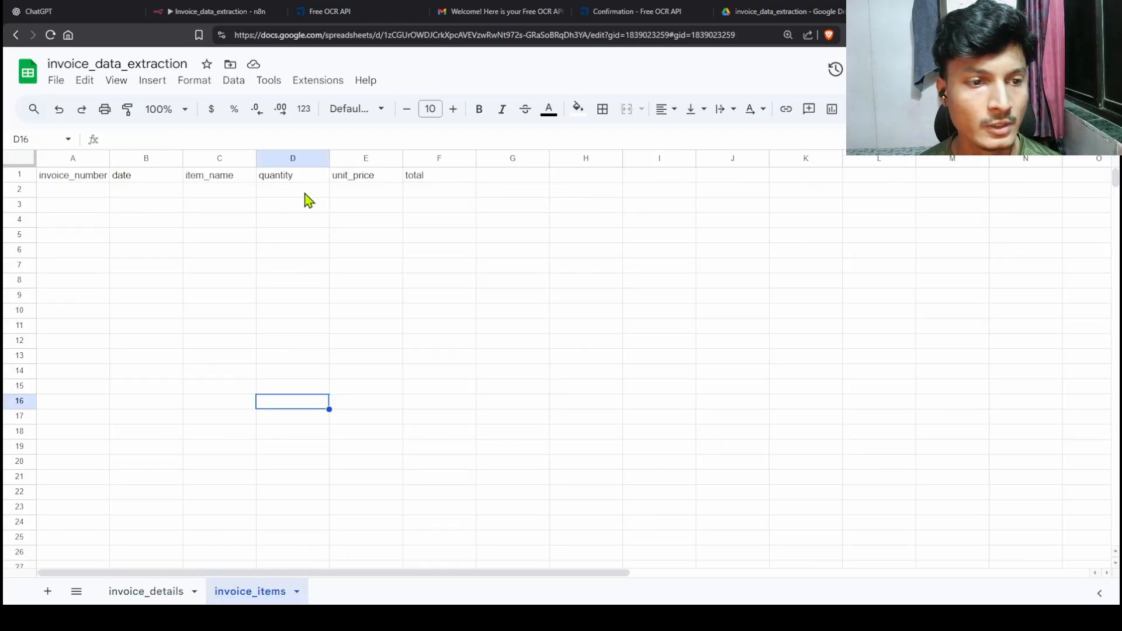
Step: Insert a Google Sheets 'Append or update row in sheet' step on the loop-back connection
{"action": "left_click", "coordinate": [216, 12]}
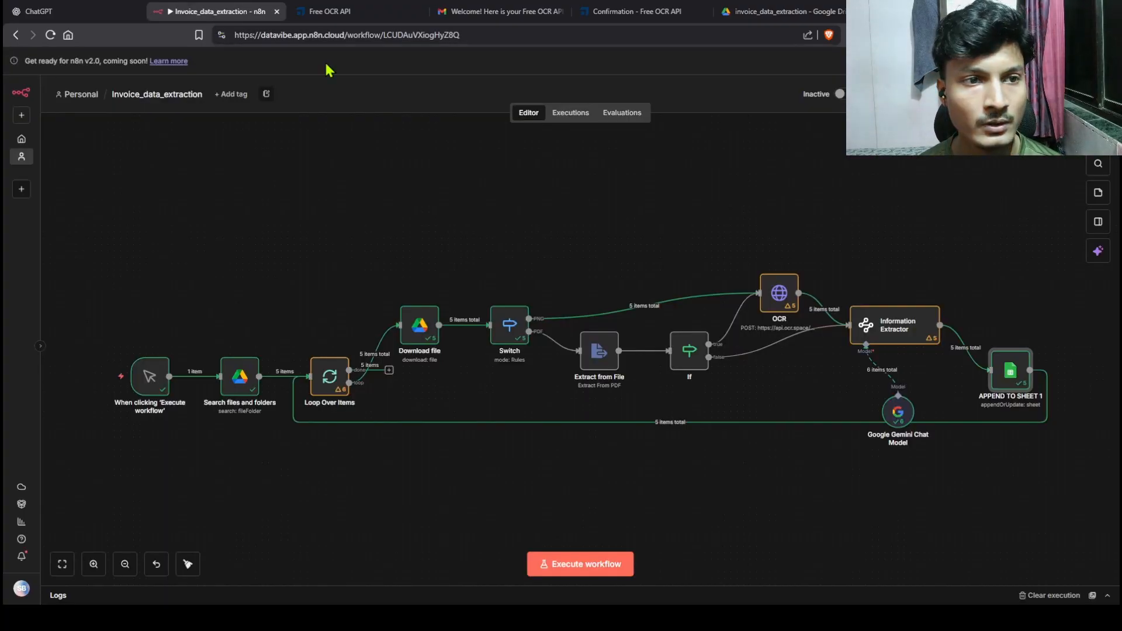
{"action": "left_click", "coordinate": [664, 423]}
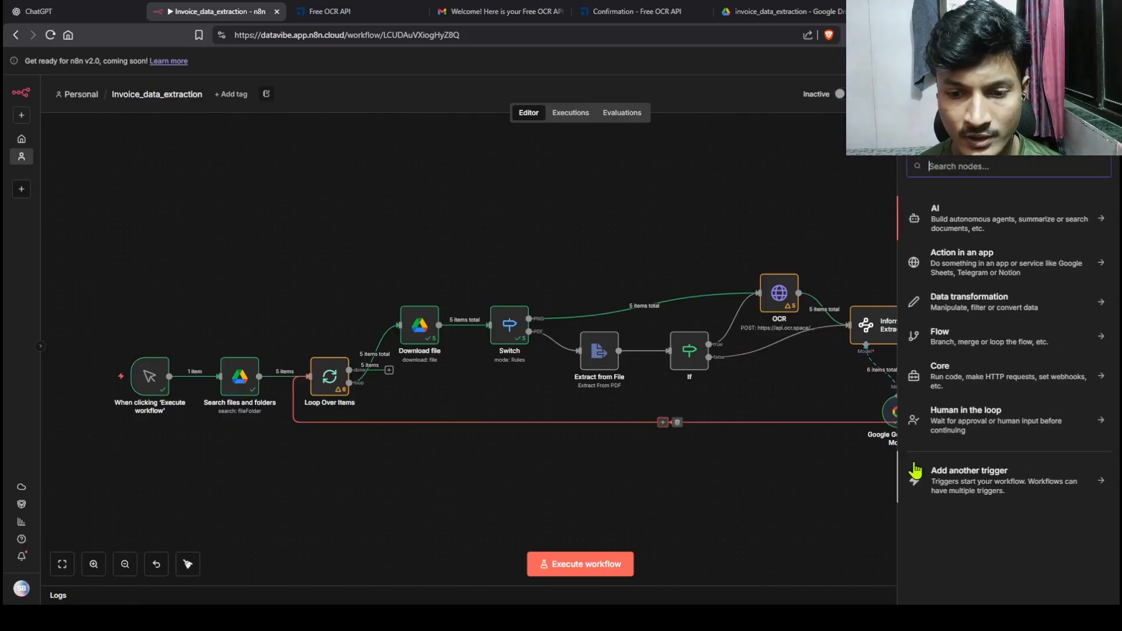
{"action": "type", "text": "goo"}
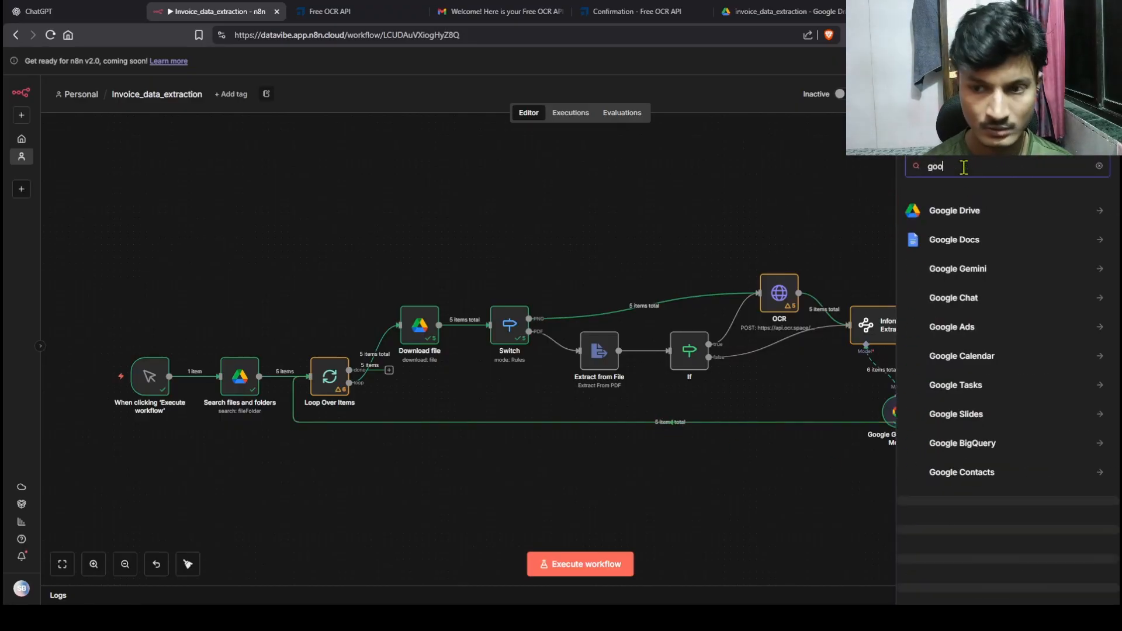
{"action": "type", "text": "gle s"}
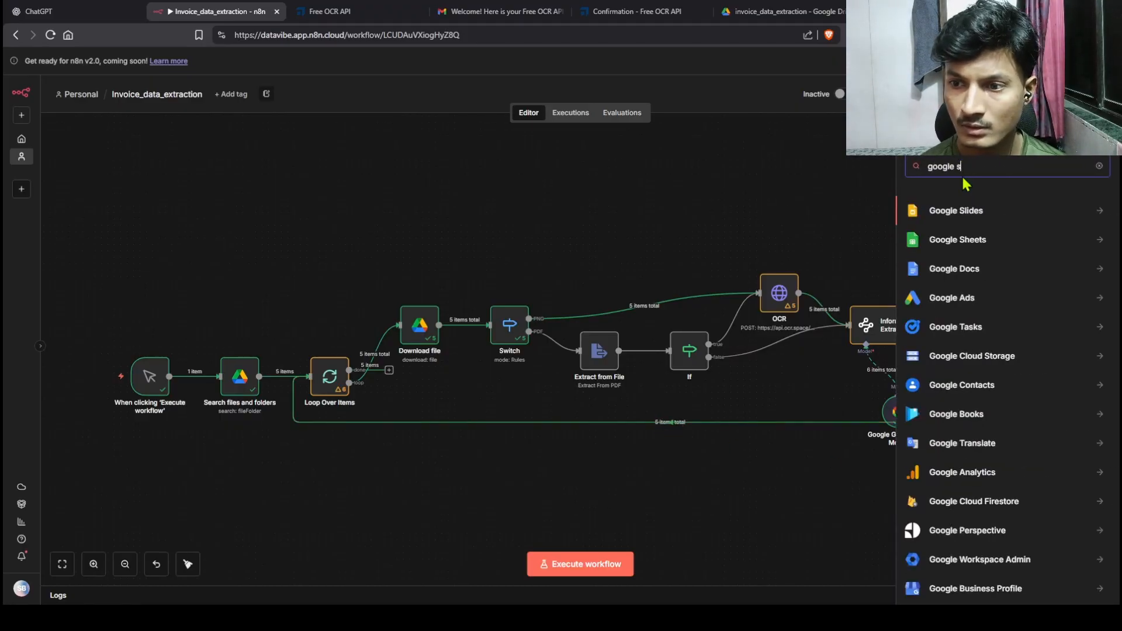
{"action": "left_click", "coordinate": [967, 240]}
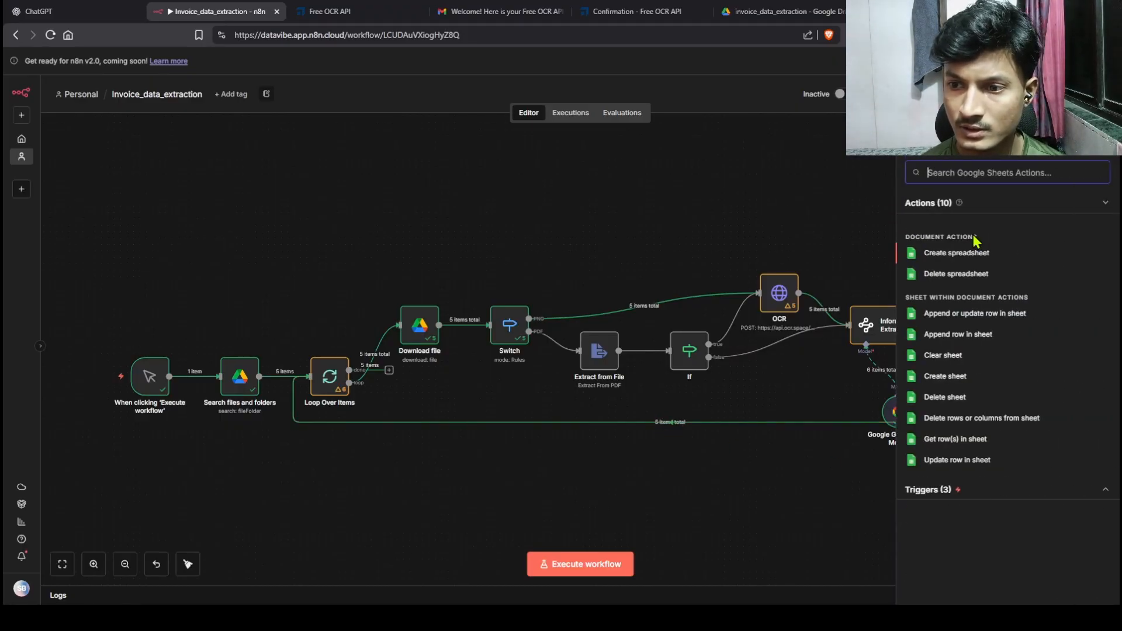
{"action": "left_click", "coordinate": [959, 314]}
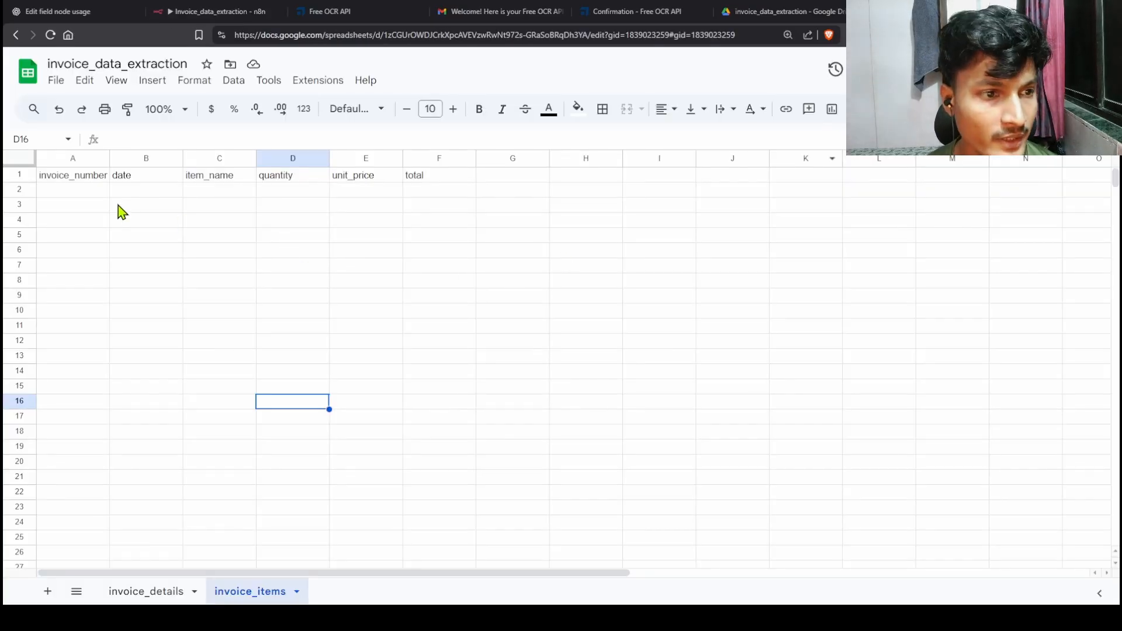
{"action": "left_click", "coordinate": [103, 197]}
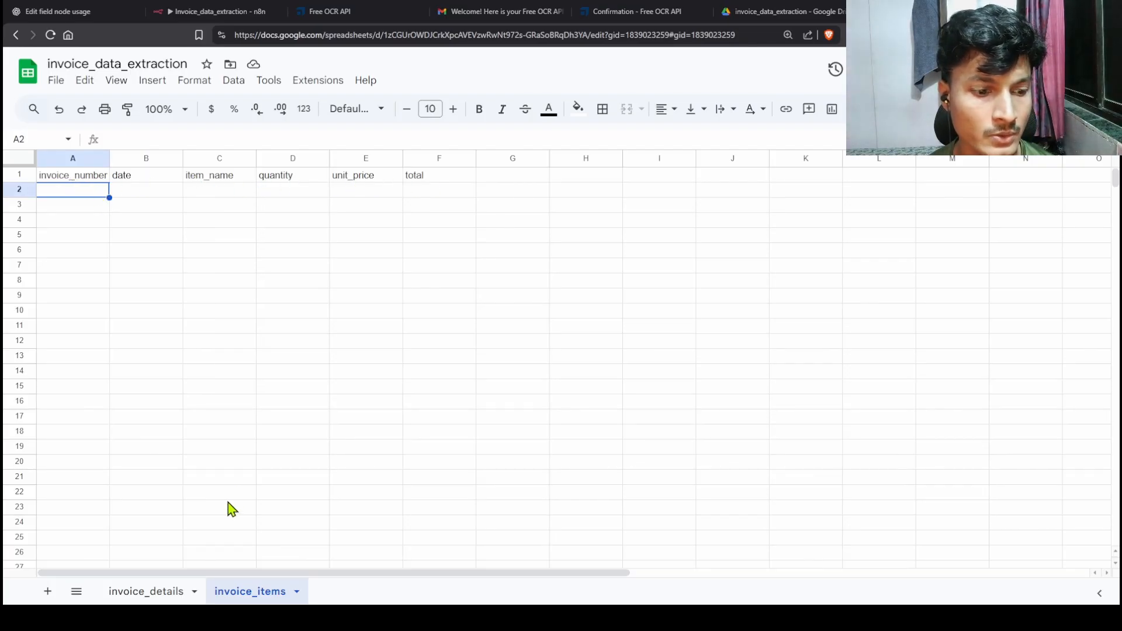
Step: Check the invoice_details and invoice_items column headers, then go back to the Split Out step
{"action": "left_click", "coordinate": [150, 592]}
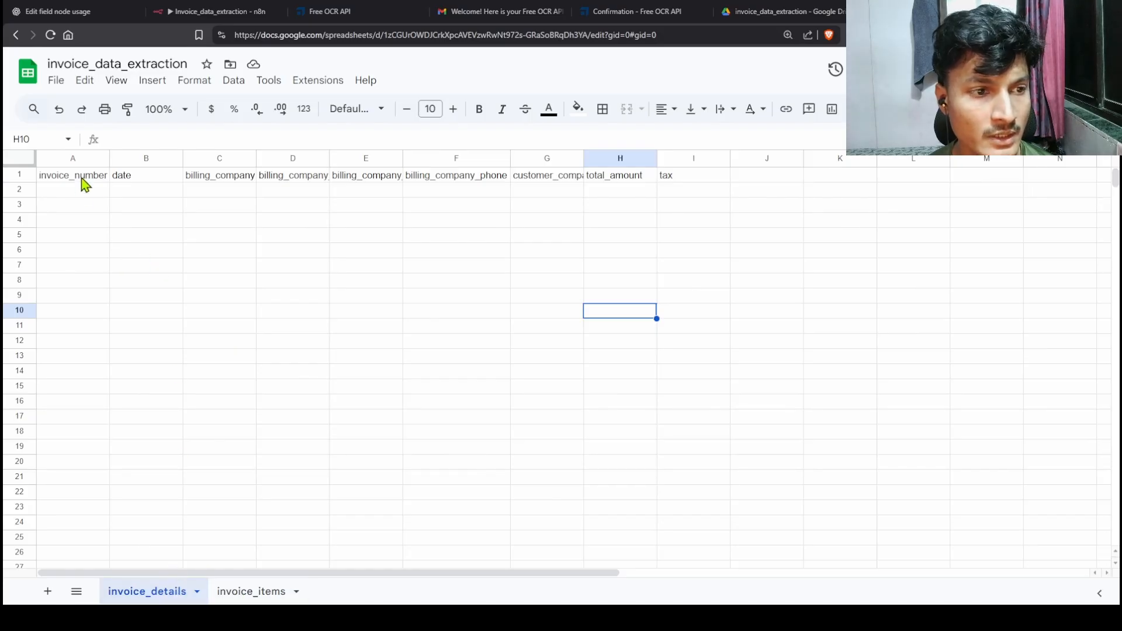
{"action": "left_click", "coordinate": [240, 594]}
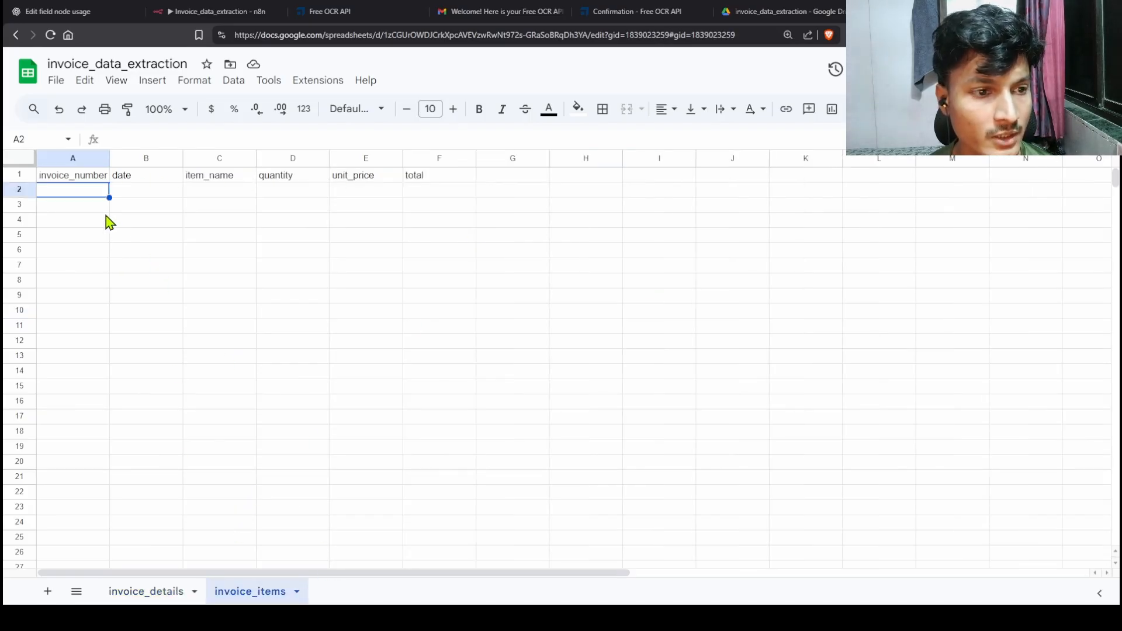
{"action": "left_click", "coordinate": [222, 12]}
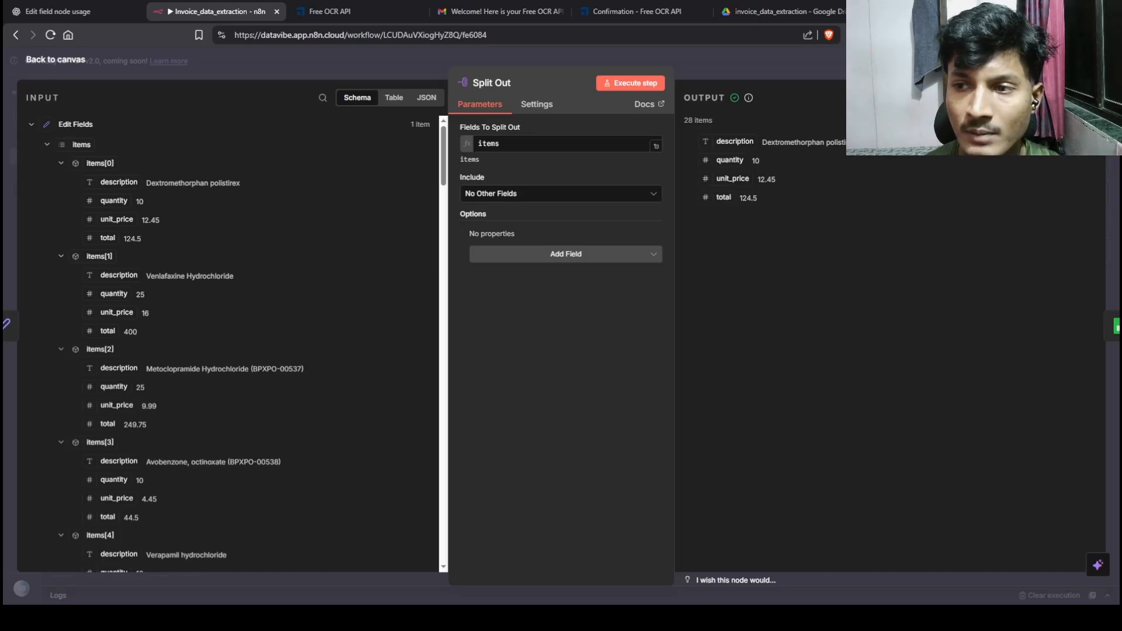
Step: Show the Split Out node's 28 output items in Table view
{"action": "left_click", "coordinate": [1002, 97]}
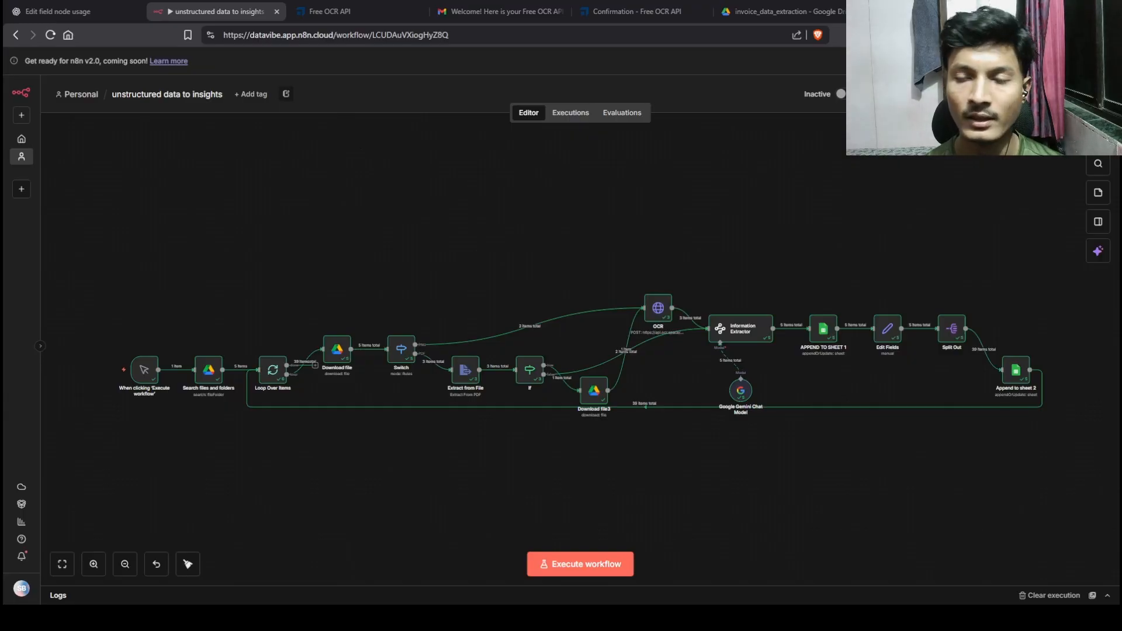
Step: Confirm invoice_details has only its header row and glance at invoice_items before returning to n8n
{"action": "left_click", "coordinate": [926, 12]}
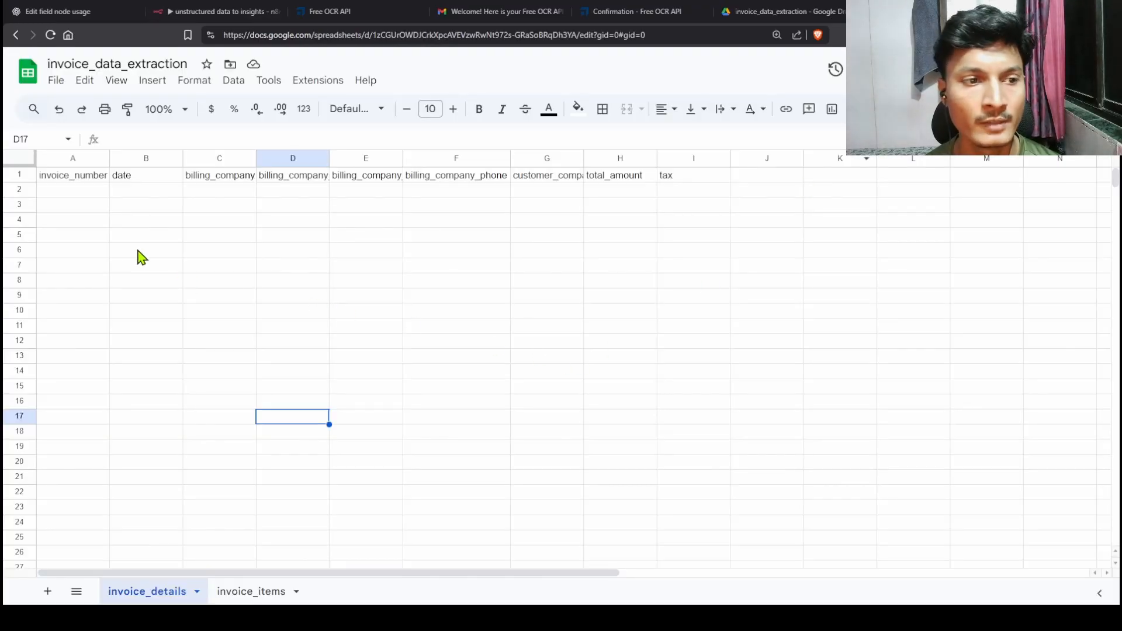
{"action": "left_click", "coordinate": [92, 192]}
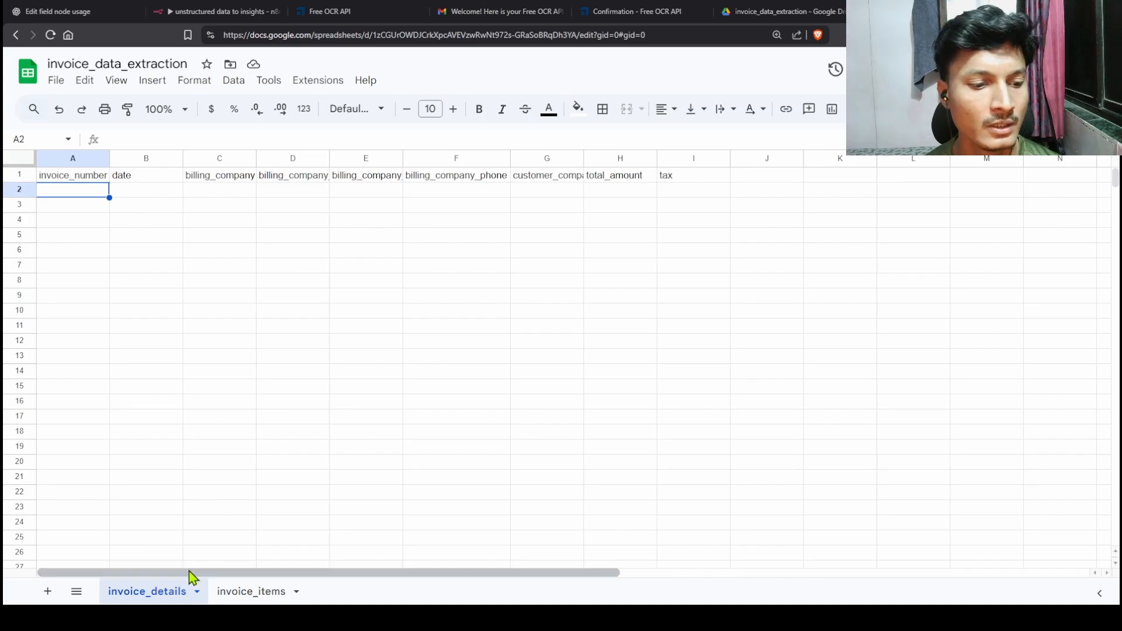
{"action": "left_click", "coordinate": [266, 592]}
{"action": "left_click", "coordinate": [212, 11]}
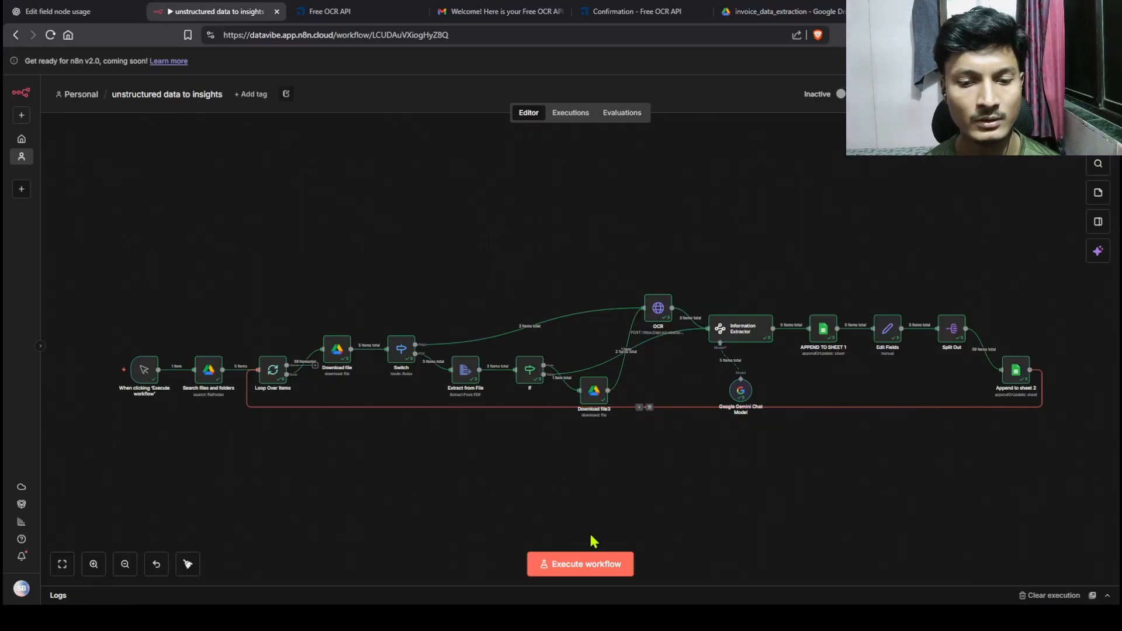
Step: Execute the entire workflow so all five invoices flow through to Append to sheet 2
{"action": "left_click", "coordinate": [580, 565]}
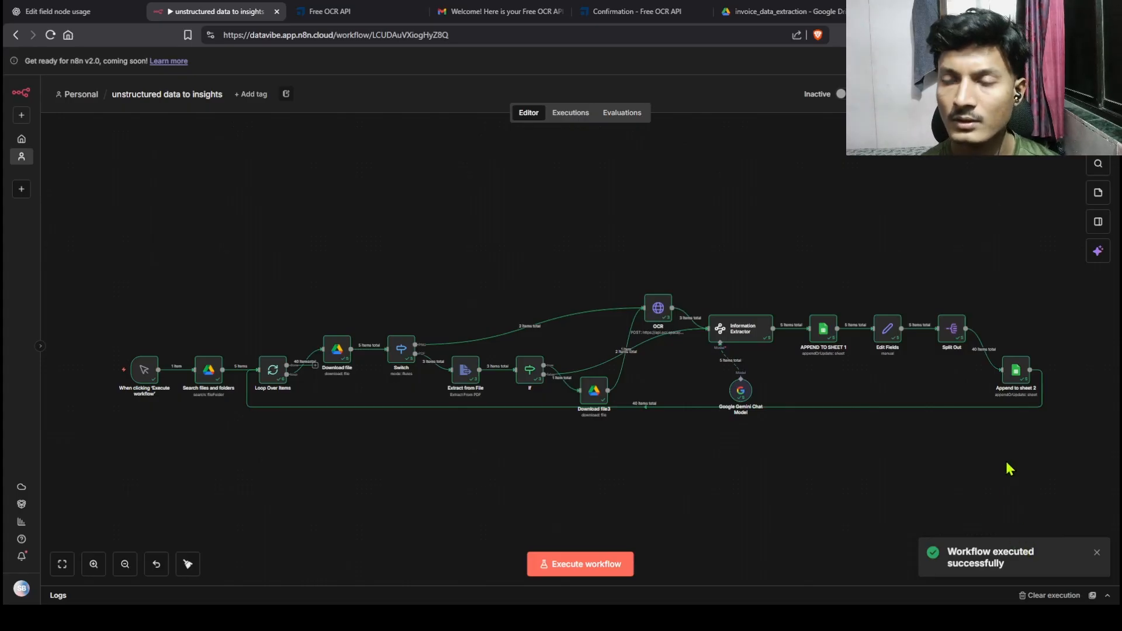
Step: Check the spreadsheet's extracted line items in invoice_items and the five invoice rows in invoice_details
{"action": "left_click", "coordinate": [929, 11]}
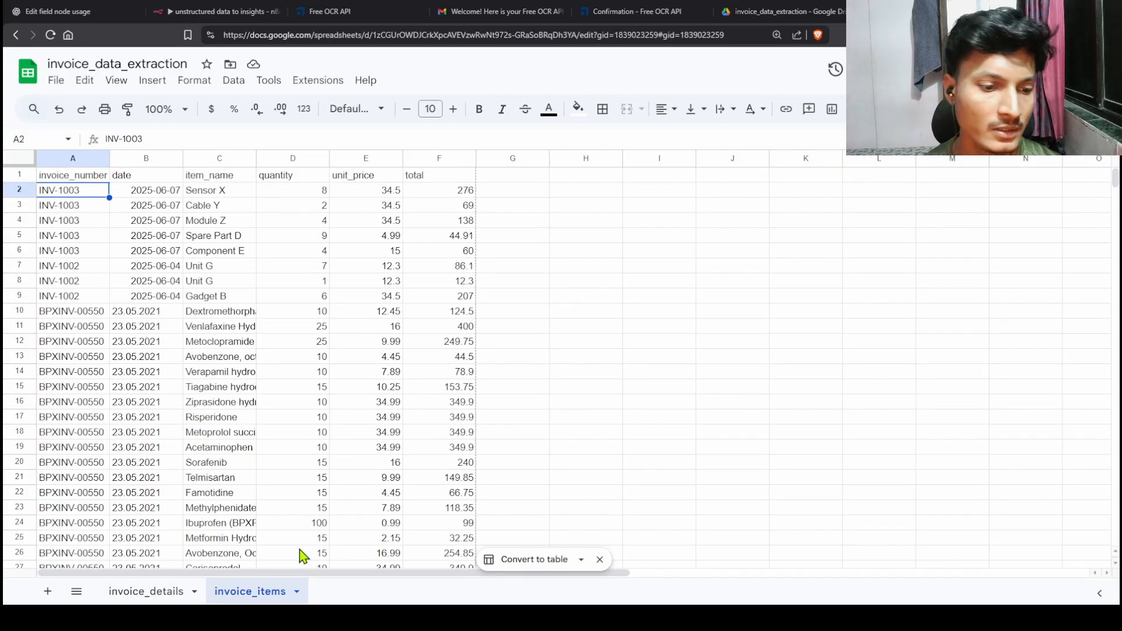
{"action": "scroll", "coordinate": [251, 430], "scroll_direction": "down", "scroll_amount": 15}
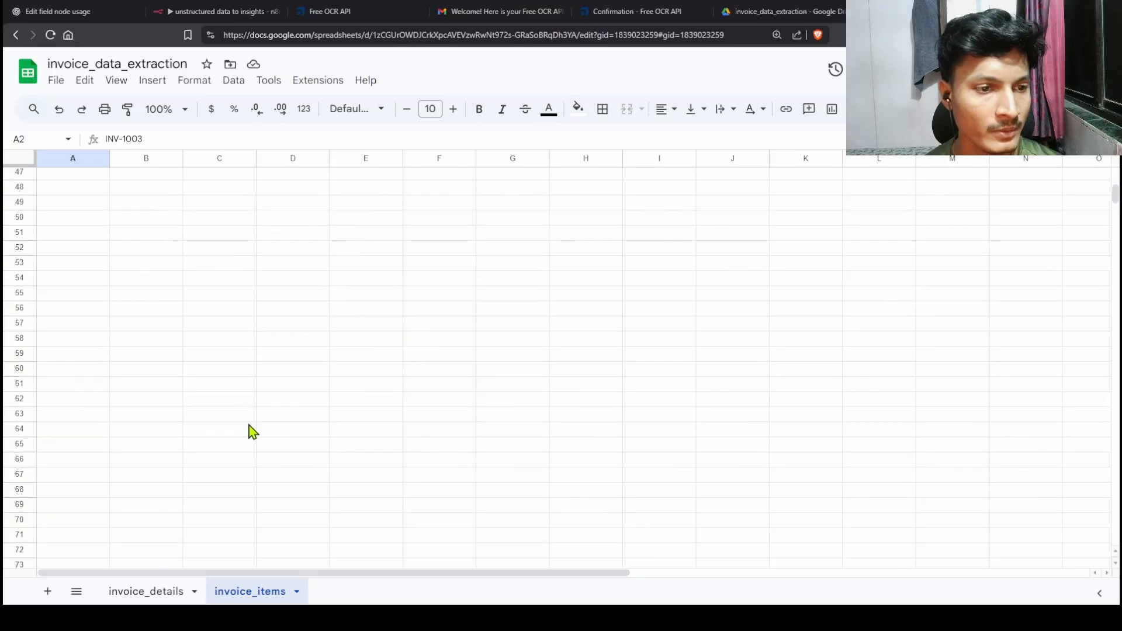
{"action": "scroll", "coordinate": [251, 431], "scroll_direction": "up", "scroll_amount": 15}
{"action": "left_click", "coordinate": [153, 592]}
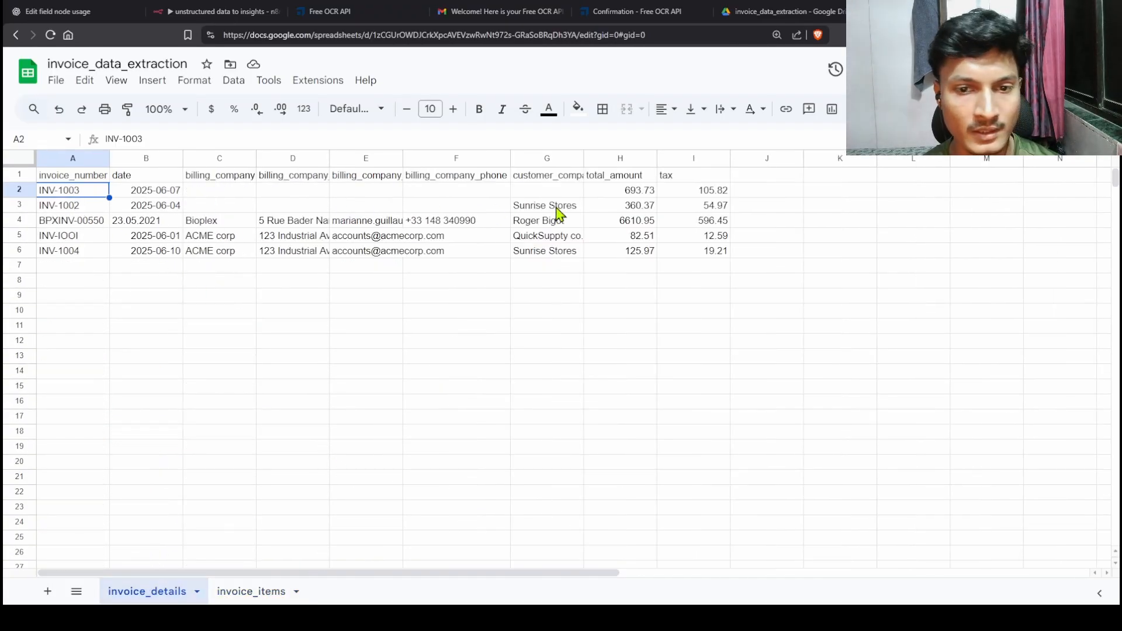
{"action": "left_click", "coordinate": [234, 591]}
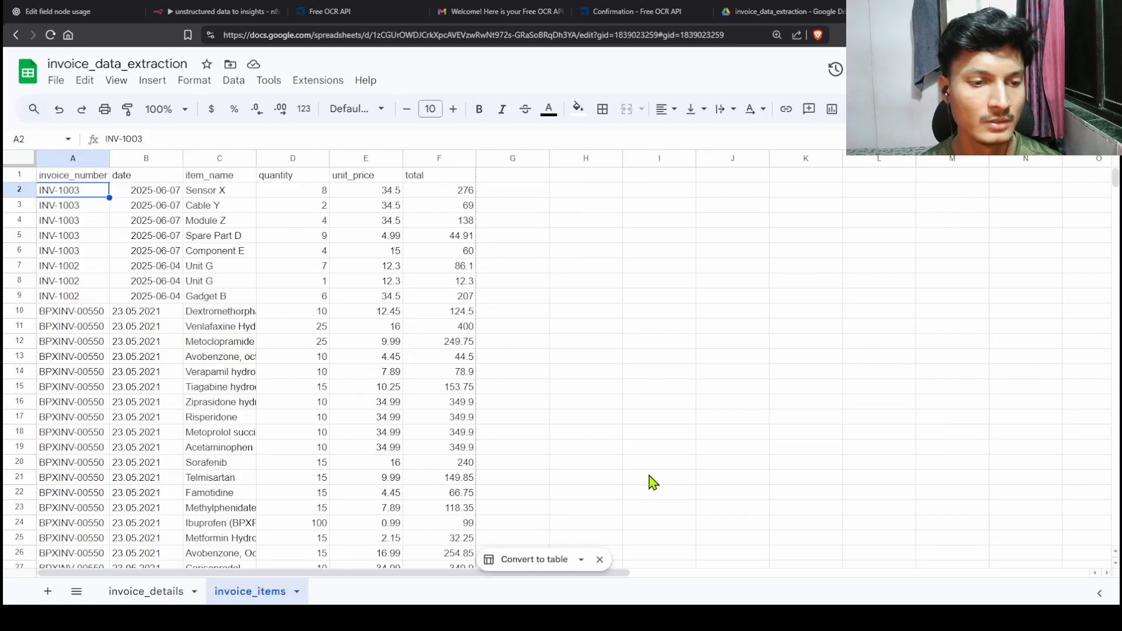